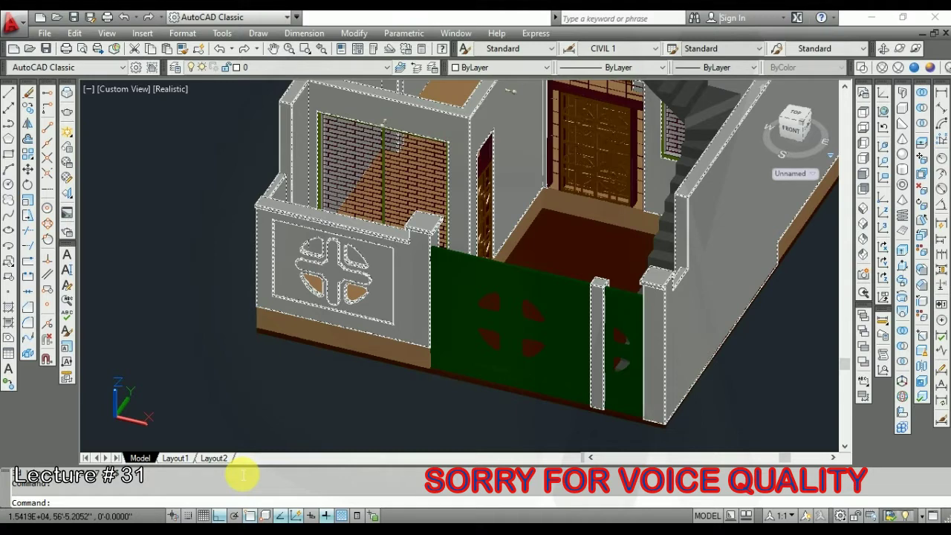
# Clear the selection on the walls and gate and zoom out to show the whole house.
pyautogui.press('Escape')
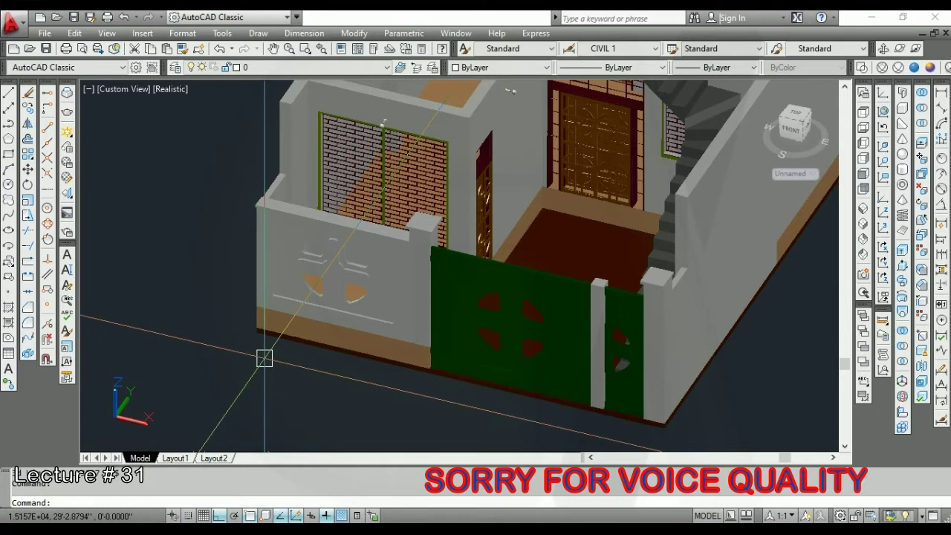
pyautogui.scroll(-2, 261, 368)
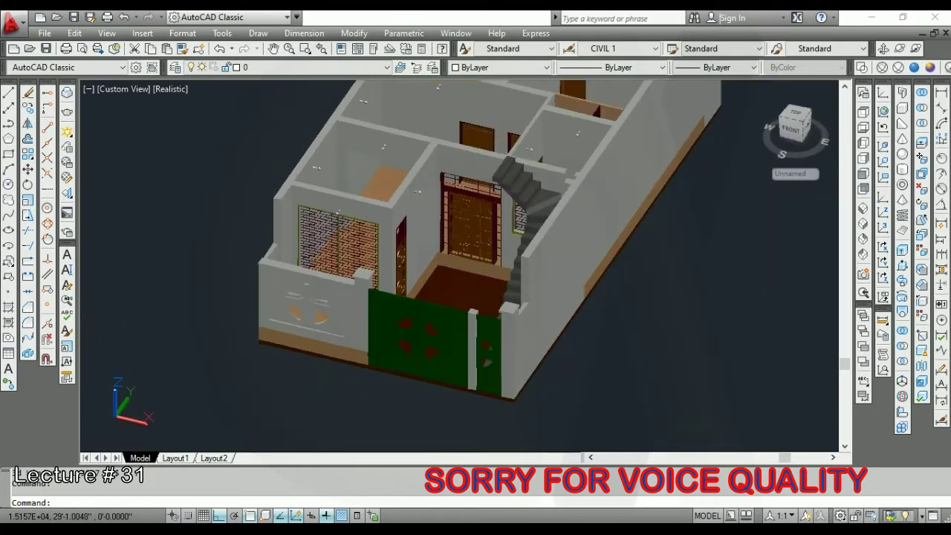
pyautogui.scroll(-2, 258, 369)
pyautogui.scroll(4, 222, 278)
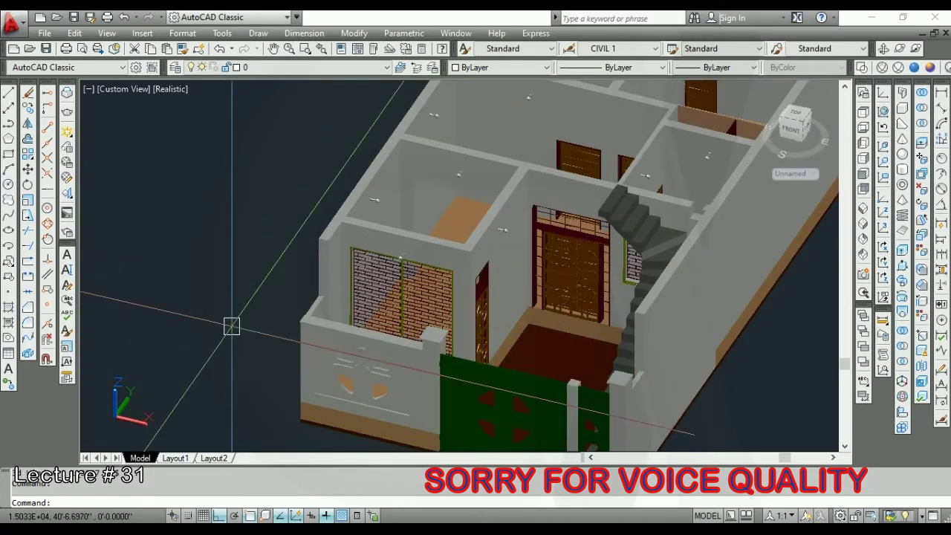
pyautogui.scroll(-2, 231, 327)
pyautogui.write('.3')
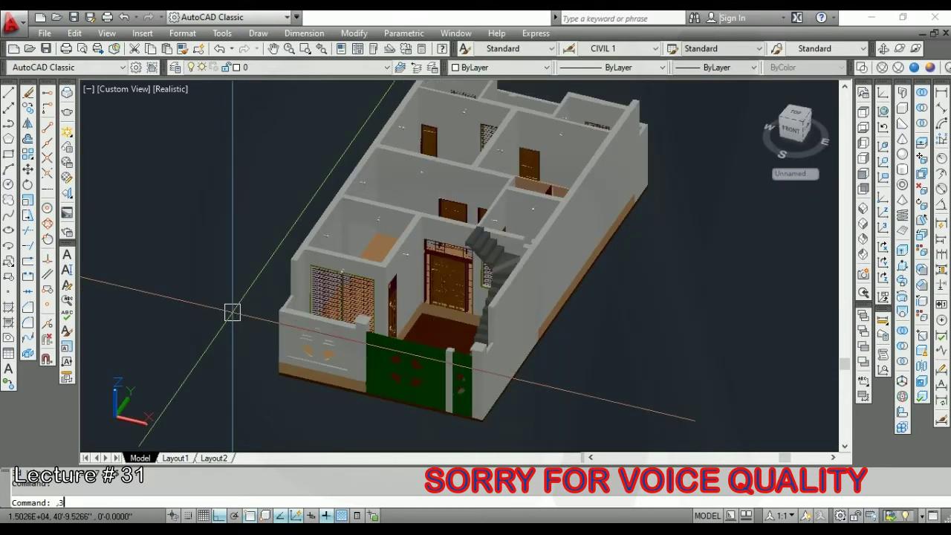
pyautogui.press('Return')
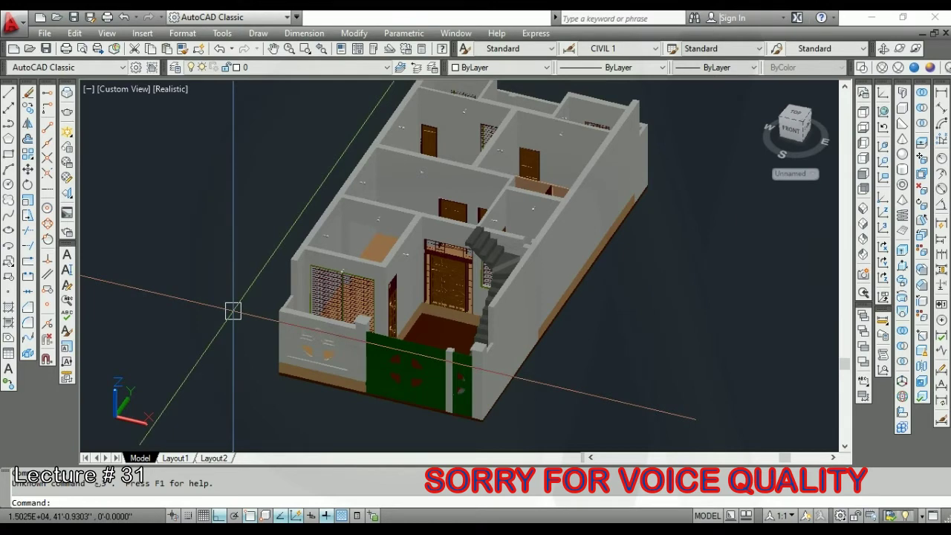
pyautogui.press('super+space')
# Start ORBIT and swing the house to a near top-down plan view.
pyautogui.write('orbit')
pyautogui.press('Return')
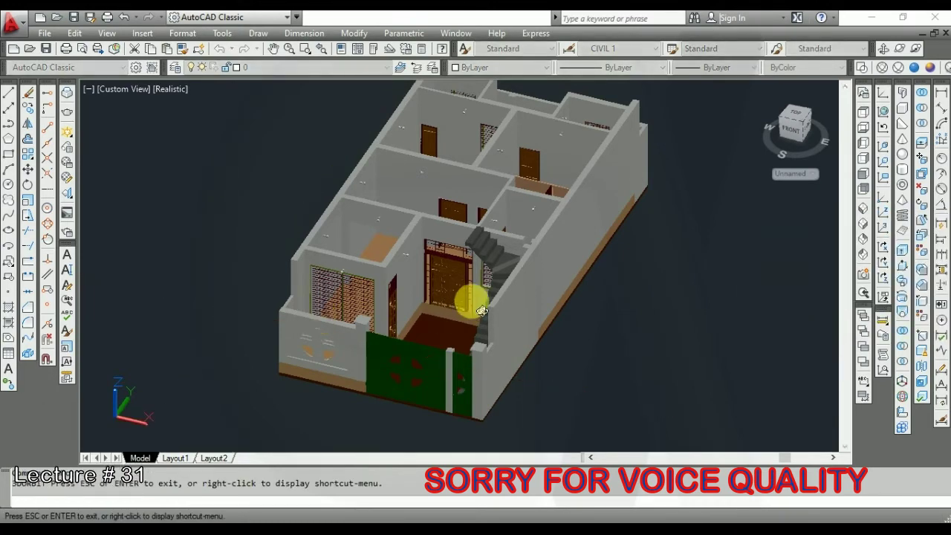
pyautogui.scroll(3, 429, 290)
pyautogui.moveTo(430, 289); pyautogui.dragTo(320, 310)
pyautogui.scroll(-3, 350, 297)
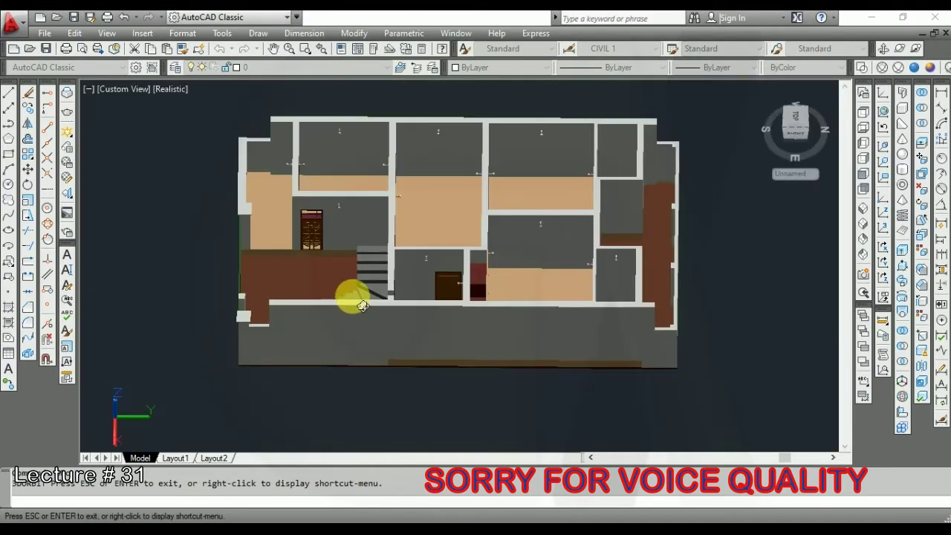
pyautogui.scroll(2, 630, 289)
# Orbit back to an oblique view and zoom in and out across the rooms.
pyautogui.moveTo(573, 282)
pyautogui.mouseDown()
pyautogui.moveTo(548, 272)
pyautogui.moveTo(654, 290)
pyautogui.mouseUp()
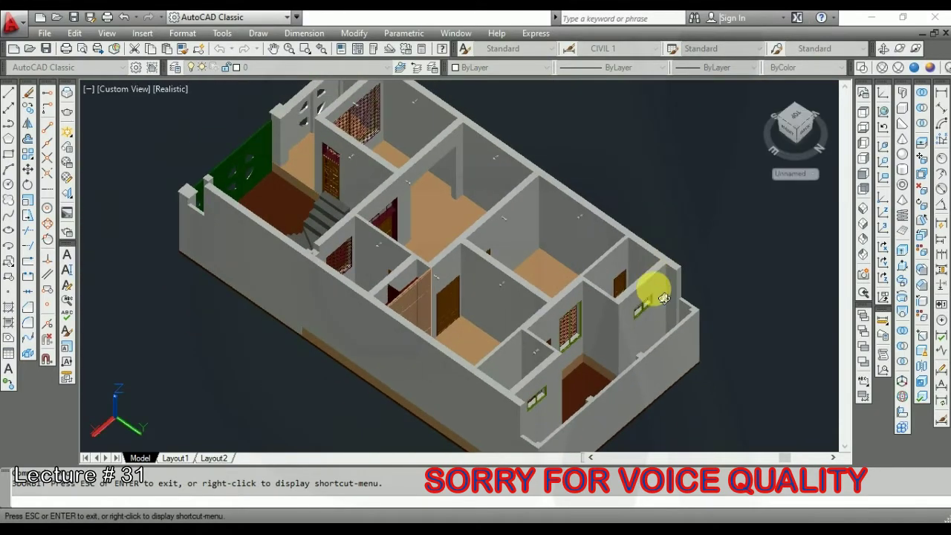
pyautogui.scroll(3, 520, 330)
pyautogui.scroll(5, 515, 375)
pyautogui.scroll(-3, 516, 367)
pyautogui.scroll(2, 524, 349)
pyautogui.scroll(-2, 533, 338)
pyautogui.scroll(-2, 569, 248)
pyautogui.scroll(-1, 503, 382)
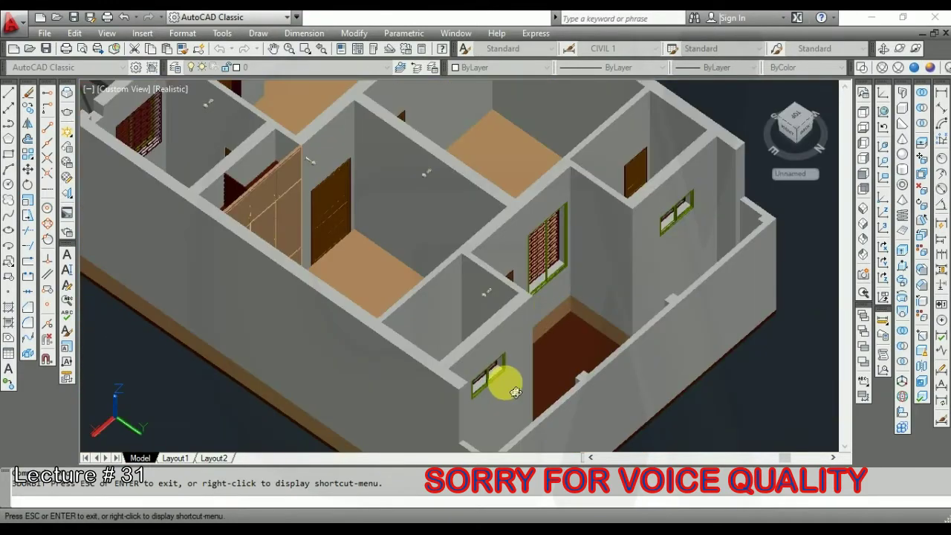
pyautogui.scroll(1, 486, 415)
pyautogui.scroll(1, 487, 414)
pyautogui.scroll(1, 492, 373)
pyautogui.scroll(2, 490, 372)
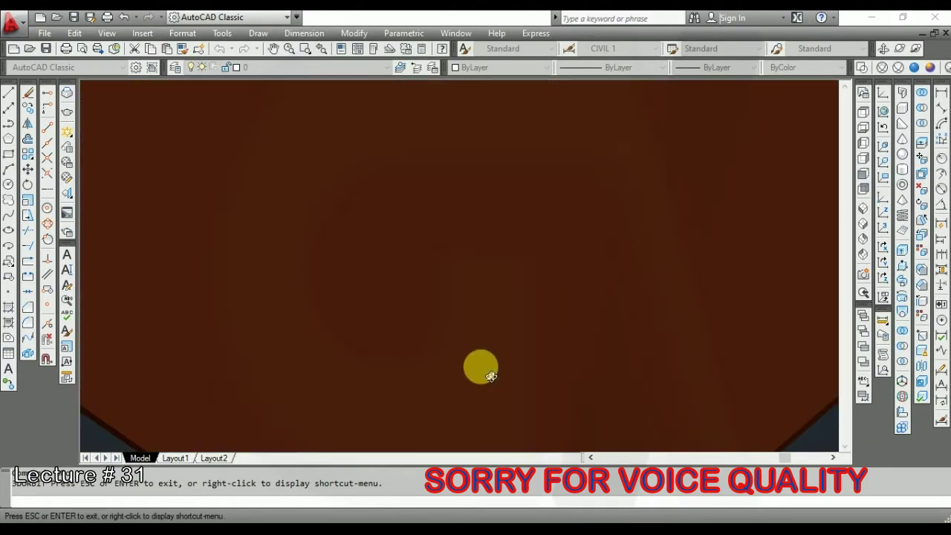
pyautogui.scroll(-5, 483, 367)
pyautogui.scroll(-1, 479, 364)
pyautogui.scroll(3, 331, 243)
pyautogui.scroll(-2, 393, 260)
pyautogui.scroll(1, 387, 260)
pyautogui.scroll(-2, 429, 277)
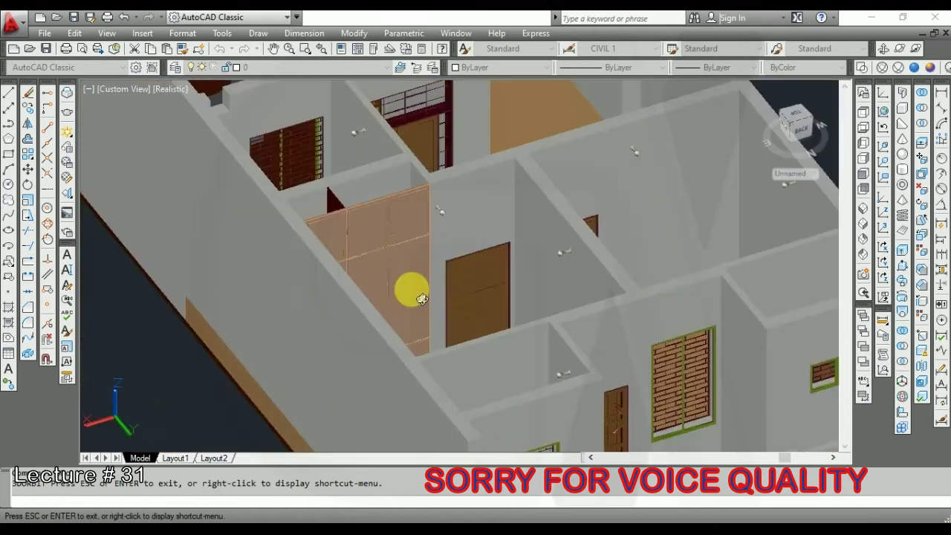
pyautogui.scroll(-1, 409, 287)
pyautogui.scroll(1, 394, 167)
pyautogui.scroll(1, 417, 171)
# Tilt the house until the view looks almost straight down on the floor.
pyautogui.moveTo(420, 174)
pyautogui.mouseDown()
pyautogui.moveTo(378, 176)
pyautogui.moveTo(384, 208)
pyautogui.moveTo(398, 176)
pyautogui.mouseUp()
pyautogui.scroll(3, 365, 245)
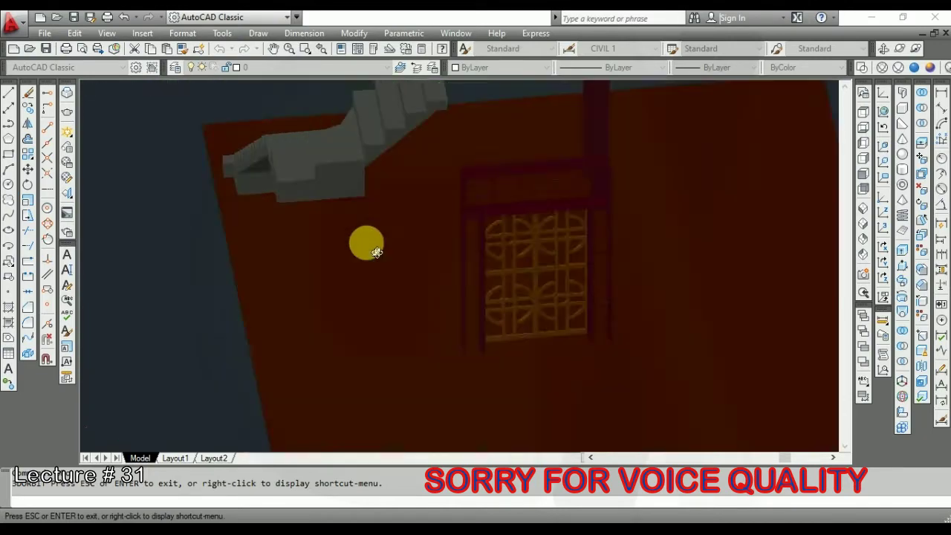
pyautogui.scroll(-4, 355, 240)
pyautogui.scroll(2, 514, 133)
pyautogui.scroll(-1, 504, 224)
pyautogui.scroll(-3, 503, 178)
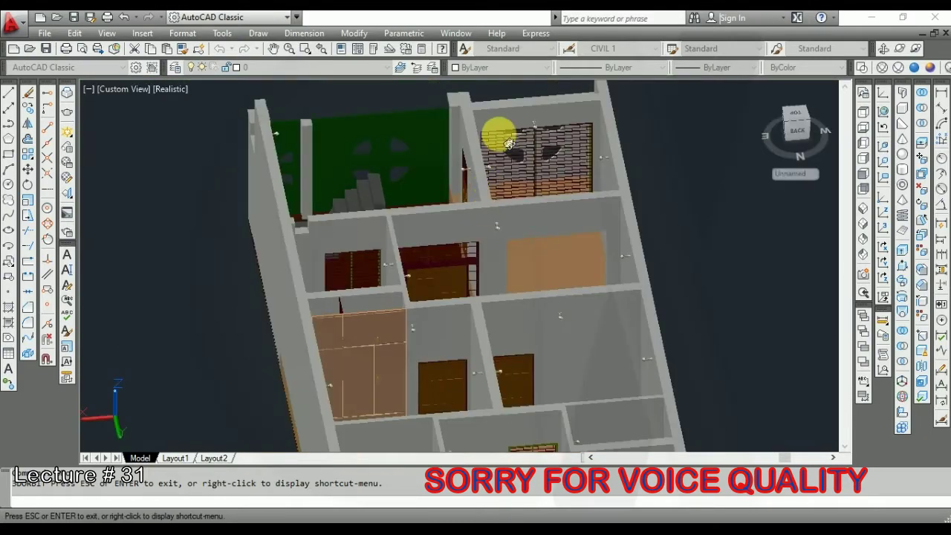
pyautogui.scroll(2, 483, 119)
pyautogui.scroll(1, 461, 168)
pyautogui.scroll(-1, 460, 242)
pyautogui.moveTo(466, 253)
pyautogui.mouseDown()
pyautogui.moveTo(433, 255)
pyautogui.moveTo(434, 289)
pyautogui.moveTo(549, 305)
pyautogui.mouseUp()
pyautogui.scroll(-2, 435, 215)
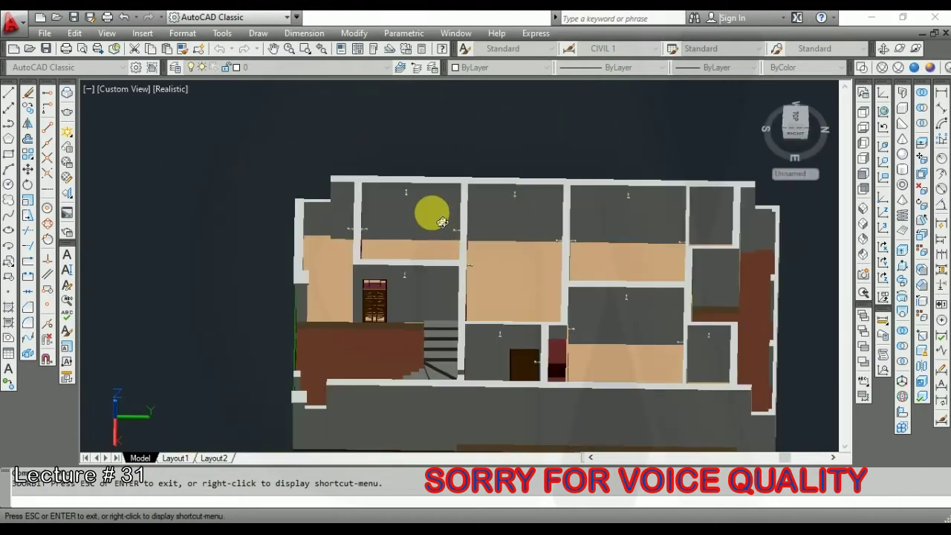
pyautogui.scroll(-1, 442, 329)
# Orbit into an isometric view of the house.
pyautogui.moveTo(442, 329)
pyautogui.mouseDown()
pyautogui.moveTo(552, 309)
pyautogui.moveTo(540, 321)
pyautogui.mouseUp()
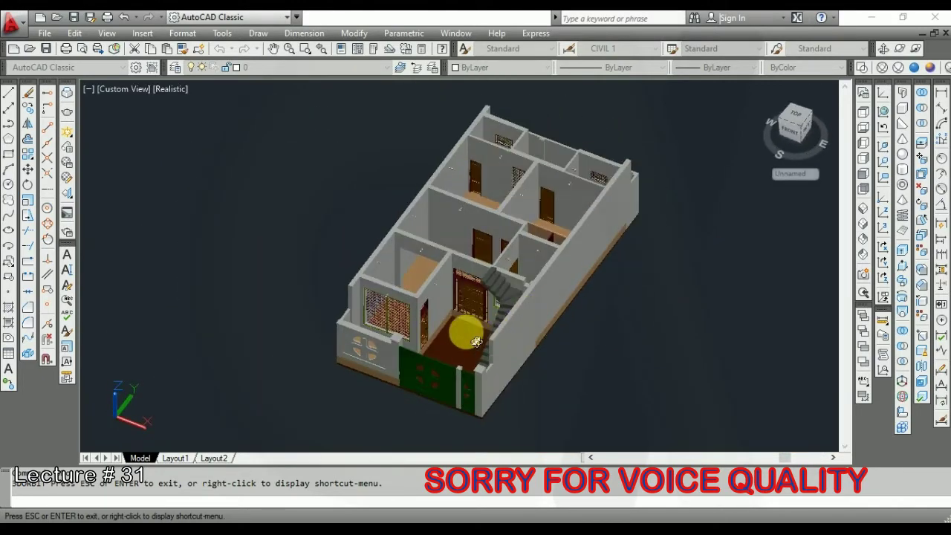
pyautogui.scroll(1, 445, 344)
pyautogui.scroll(2, 461, 327)
pyautogui.scroll(1, 485, 327)
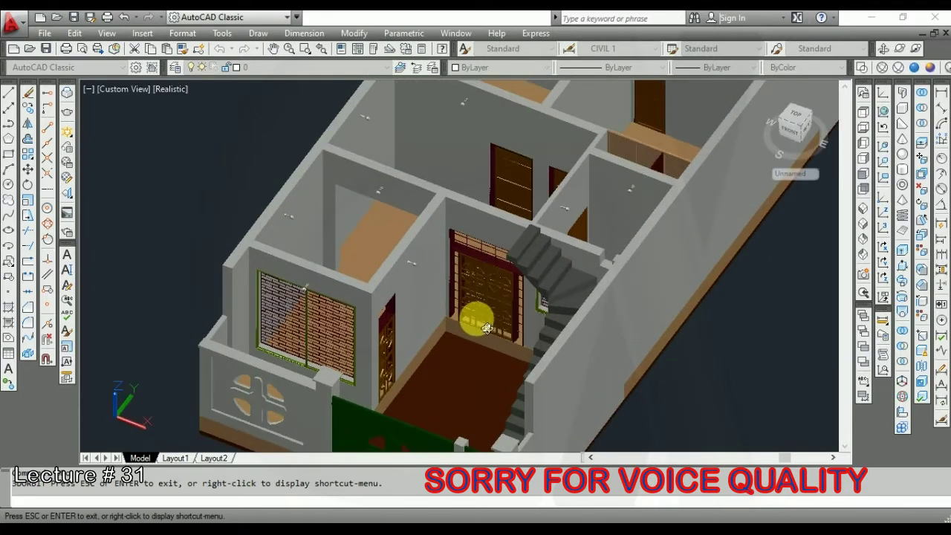
pyautogui.scroll(-2, 404, 354)
# Orbit to a near top-down angle over the rooms and close in on two doors.
pyautogui.moveTo(403, 354)
pyautogui.mouseDown()
pyautogui.moveTo(478, 259)
pyautogui.moveTo(423, 308)
pyautogui.moveTo(468, 315)
pyautogui.moveTo(472, 304)
pyautogui.moveTo(380, 270)
pyautogui.moveTo(328, 273)
pyautogui.moveTo(287, 255)
pyautogui.moveTo(340, 282)
pyautogui.mouseUp()
pyautogui.scroll(-2, 501, 246)
pyautogui.scroll(3, 486, 349)
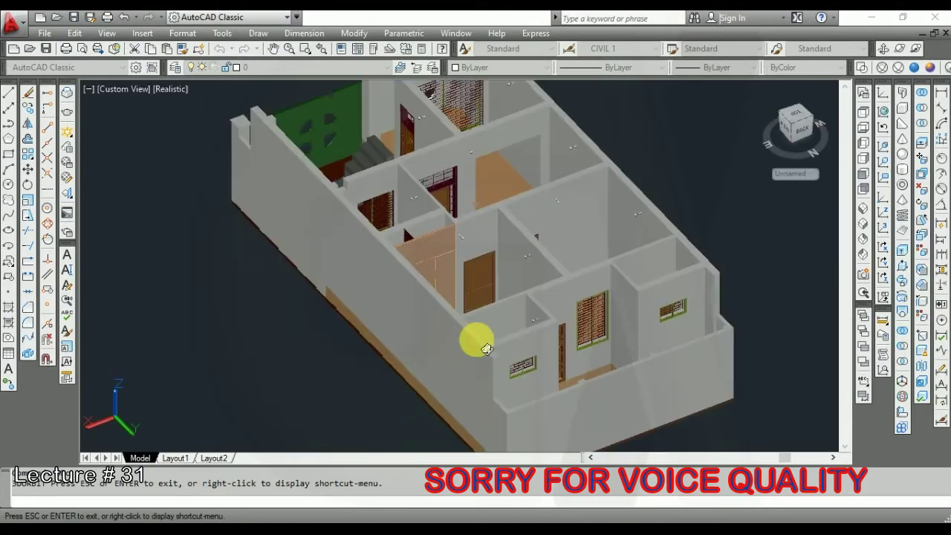
pyautogui.scroll(2, 486, 349)
pyautogui.scroll(1, 472, 302)
pyautogui.scroll(1, 476, 287)
pyautogui.scroll(3, 501, 280)
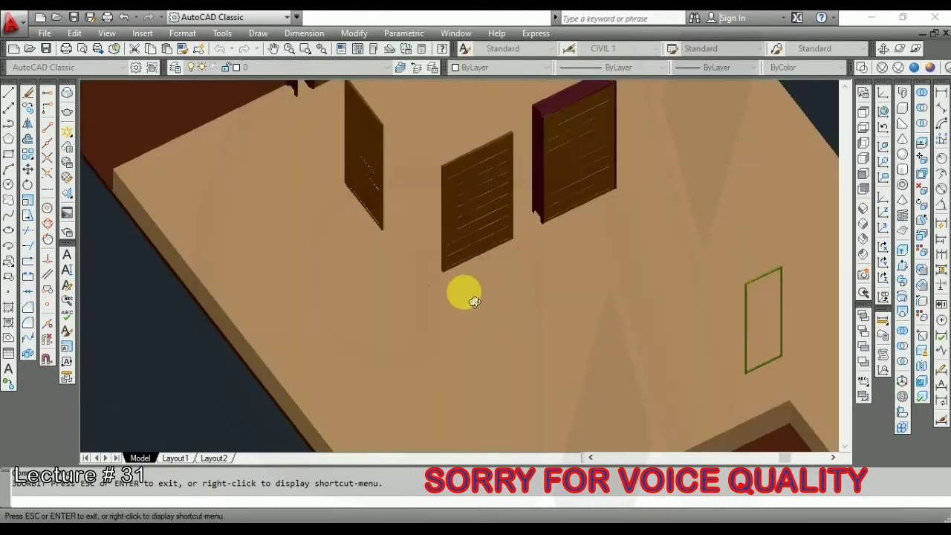
pyautogui.scroll(-3, 446, 320)
pyautogui.moveTo(397, 334)
pyautogui.mouseDown()
pyautogui.moveTo(543, 240)
pyautogui.moveTo(497, 257)
pyautogui.moveTo(477, 240)
pyautogui.mouseUp()
pyautogui.scroll(2, 493, 259)
pyautogui.scroll(3, 573, 302)
pyautogui.scroll(-2, 580, 284)
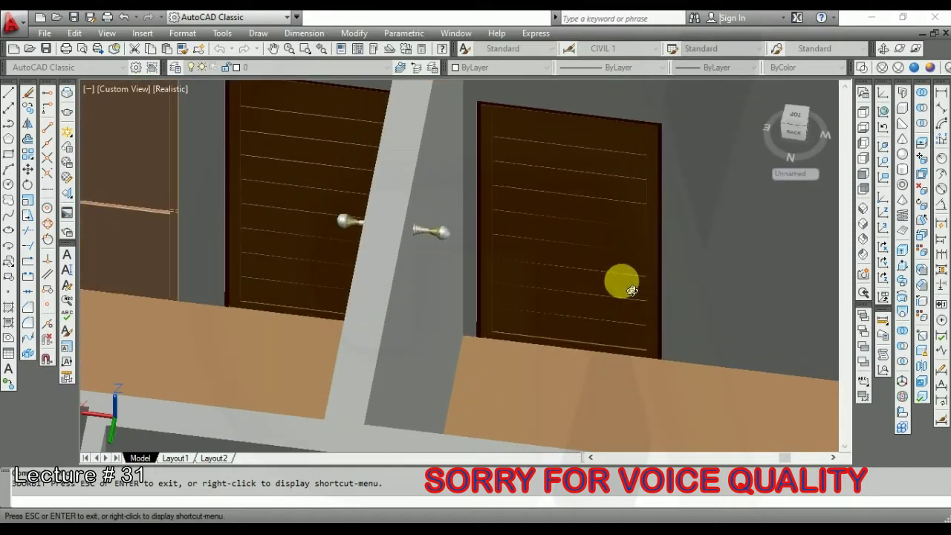
pyautogui.scroll(-1, 570, 319)
pyautogui.scroll(-2, 565, 305)
pyautogui.scroll(-1, 543, 342)
# Tilt the view lower and zoom out to a front oblique overview with the staircase and green gate.
pyautogui.moveTo(543, 342)
pyautogui.mouseDown()
pyautogui.moveTo(556, 357)
pyautogui.moveTo(643, 334)
pyautogui.moveTo(671, 341)
pyautogui.moveTo(712, 325)
pyautogui.moveTo(603, 351)
pyautogui.moveTo(591, 365)
pyautogui.moveTo(601, 314)
pyautogui.moveTo(480, 352)
pyautogui.moveTo(515, 368)
pyautogui.moveTo(527, 346)
pyautogui.moveTo(519, 356)
pyautogui.moveTo(467, 332)
pyautogui.moveTo(495, 347)
pyautogui.moveTo(463, 361)
pyautogui.moveTo(466, 372)
pyautogui.moveTo(510, 365)
pyautogui.mouseUp()
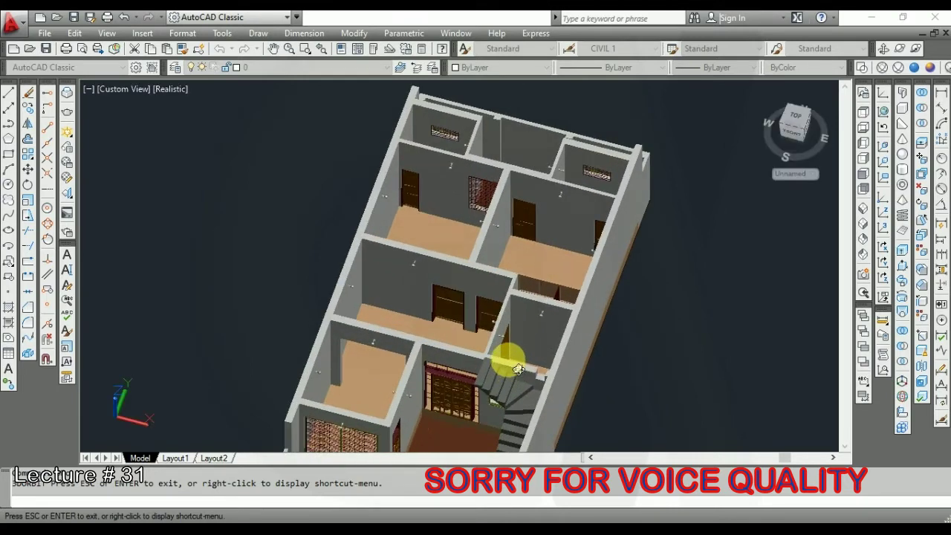
pyautogui.scroll(1, 515, 276)
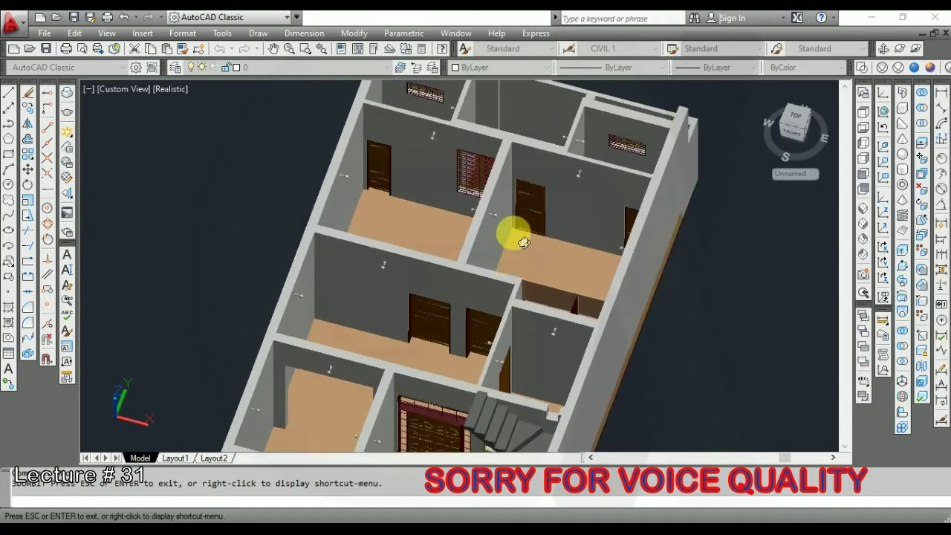
pyautogui.scroll(2, 522, 220)
pyautogui.scroll(-1, 512, 210)
pyautogui.scroll(-2, 508, 220)
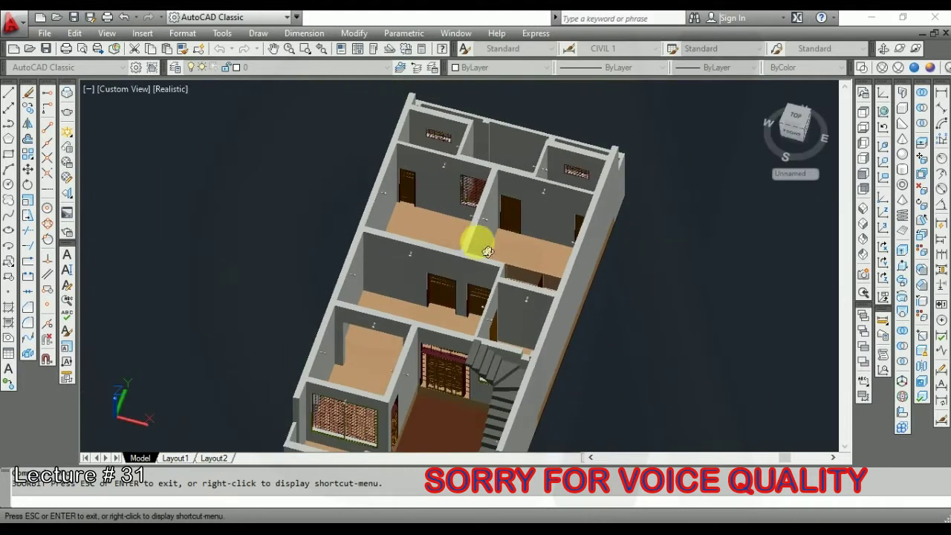
pyautogui.scroll(-1, 484, 233)
pyautogui.scroll(2, 474, 316)
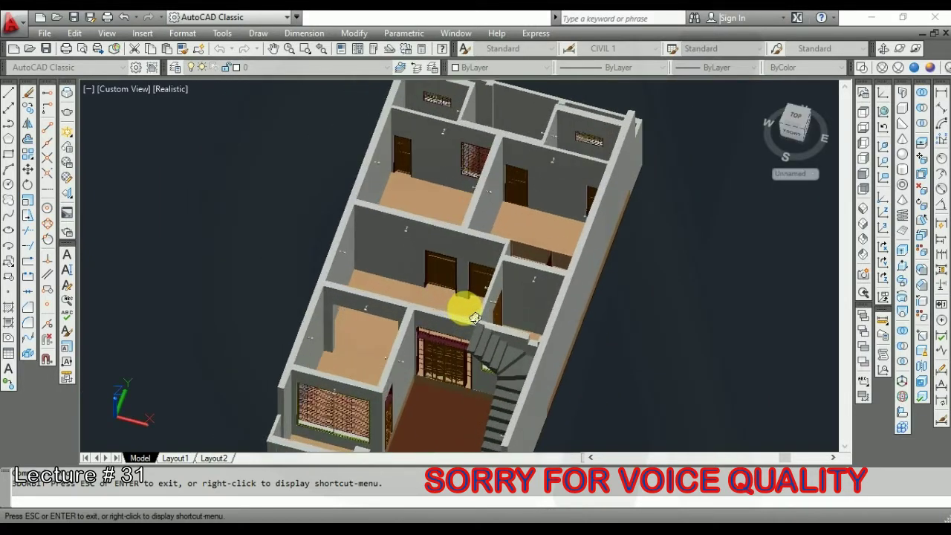
pyautogui.scroll(-1, 473, 312)
pyautogui.scroll(1, 471, 310)
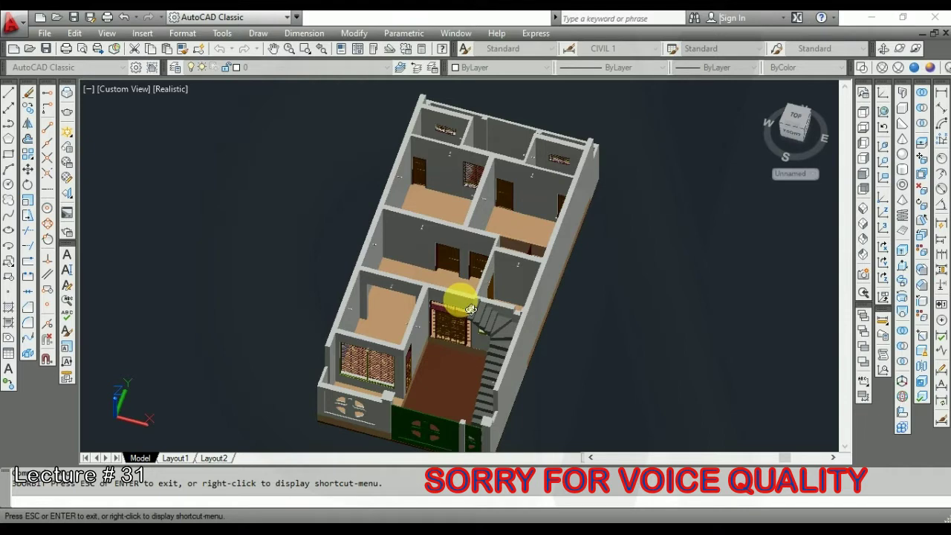
# Zoom around the shaded house and orbit it to a steeper angle.
pyautogui.scroll(3, 451, 320)
pyautogui.scroll(1, 446, 330)
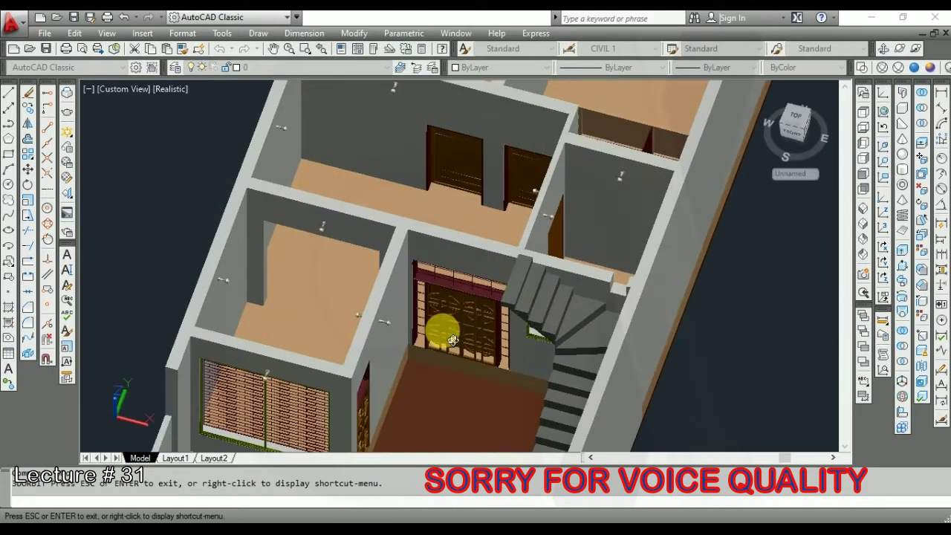
pyautogui.scroll(2, 450, 329)
pyautogui.scroll(-2, 446, 320)
pyautogui.scroll(-1, 441, 305)
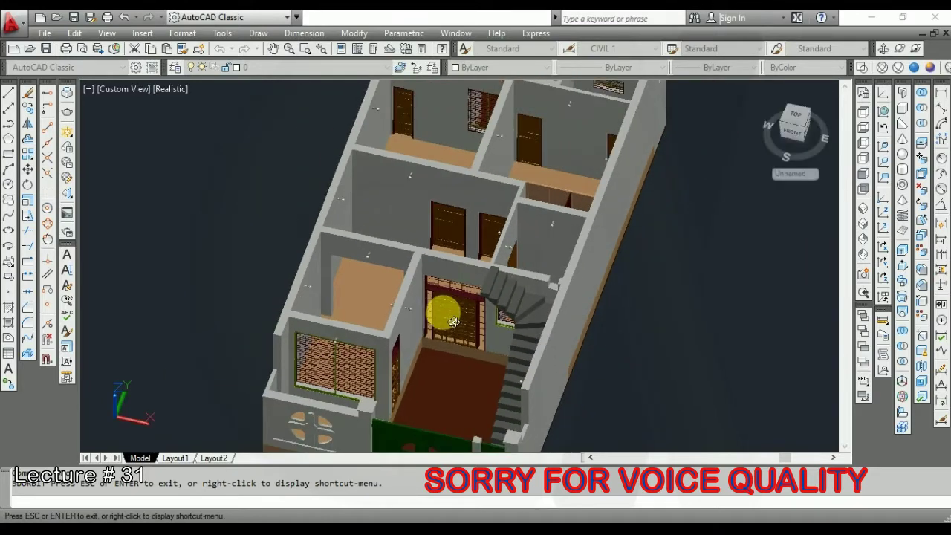
pyautogui.scroll(1, 435, 324)
pyautogui.scroll(2, 439, 346)
pyautogui.moveTo(443, 352)
pyautogui.mouseDown()
pyautogui.moveTo(444, 329)
pyautogui.moveTo(451, 342)
pyautogui.mouseUp()
pyautogui.scroll(-1, 452, 341)
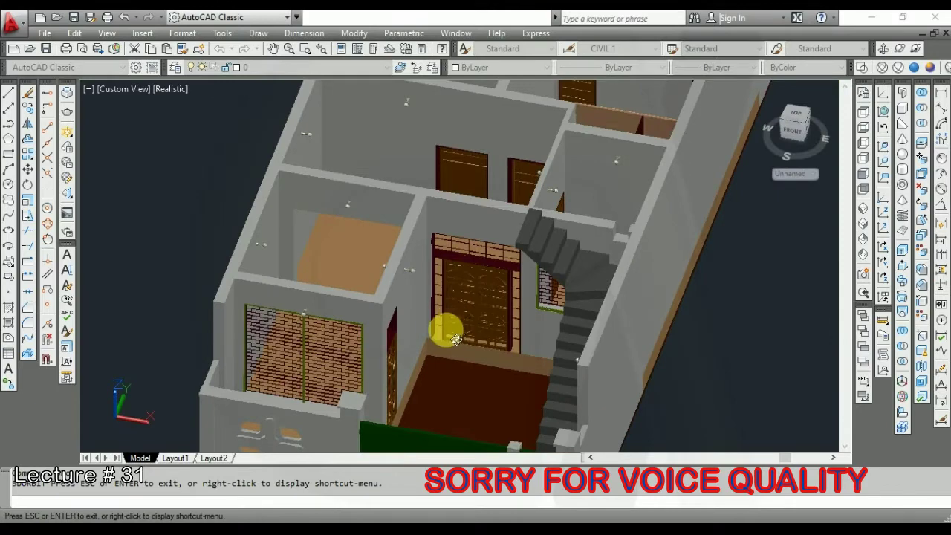
pyautogui.scroll(-1, 401, 356)
pyautogui.scroll(1, 365, 361)
pyautogui.scroll(1, 350, 363)
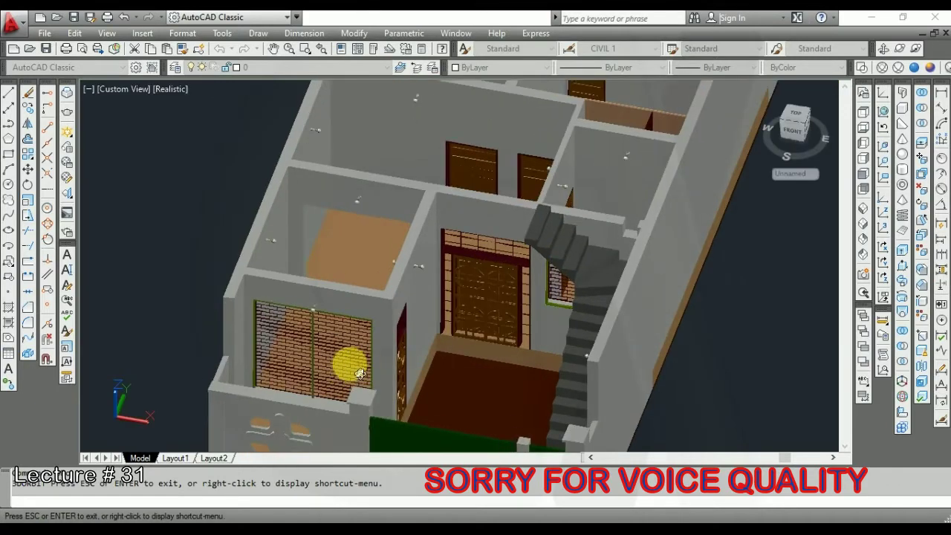
pyautogui.scroll(1, 354, 375)
pyautogui.scroll(-1, 353, 374)
pyautogui.scroll(-1, 352, 367)
pyautogui.scroll(-1, 338, 365)
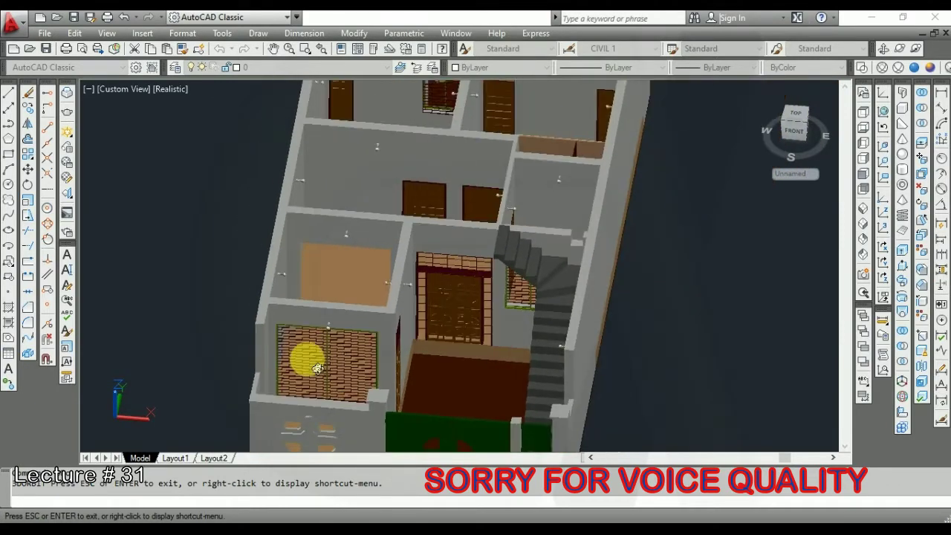
pyautogui.scroll(-1, 304, 356)
# Keep orbiting and zooming until the house sits in a steep, near top-down view.
pyautogui.moveTo(317, 369)
pyautogui.mouseDown()
pyautogui.moveTo(350, 362)
pyautogui.moveTo(366, 371)
pyautogui.mouseUp()
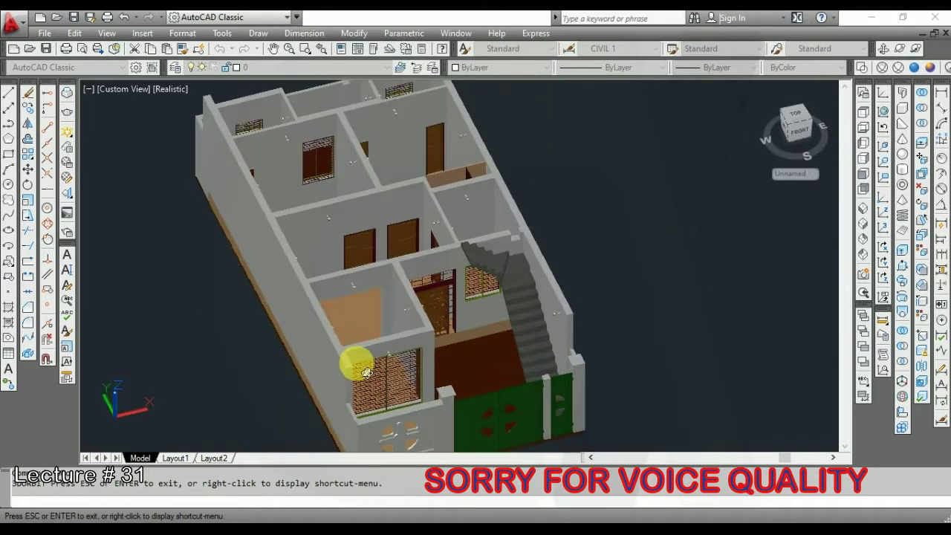
pyautogui.scroll(1, 377, 371)
pyautogui.scroll(-2, 383, 362)
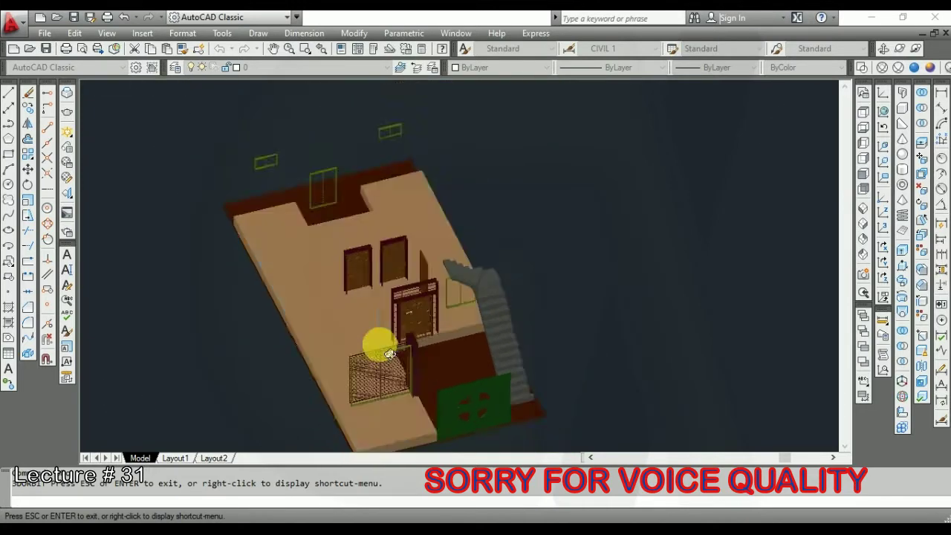
pyautogui.moveTo(374, 305)
pyautogui.mouseDown()
pyautogui.moveTo(361, 287)
pyautogui.moveTo(316, 304)
pyautogui.mouseUp()
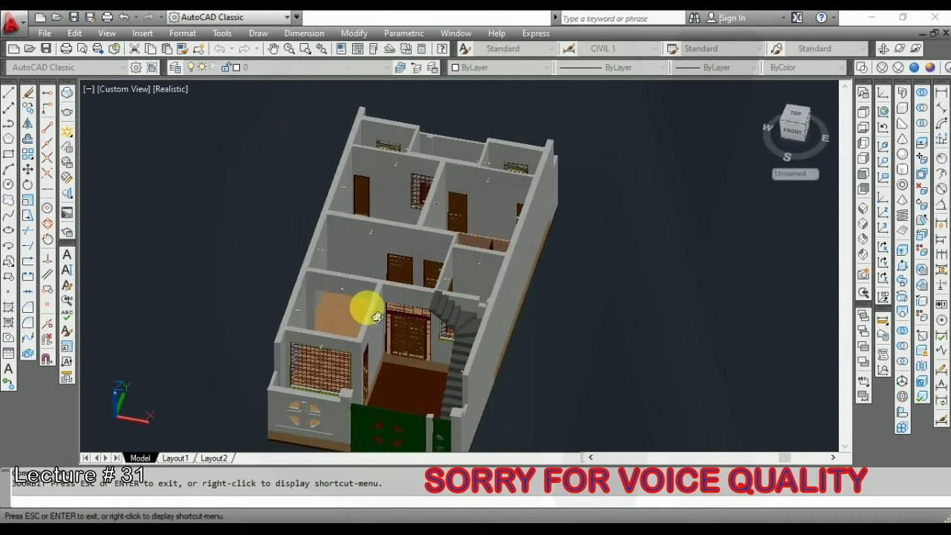
pyautogui.moveTo(397, 318)
pyautogui.mouseDown()
pyautogui.moveTo(378, 315)
pyautogui.moveTo(386, 327)
pyautogui.moveTo(375, 296)
pyautogui.moveTo(394, 310)
pyautogui.moveTo(384, 301)
pyautogui.mouseUp()
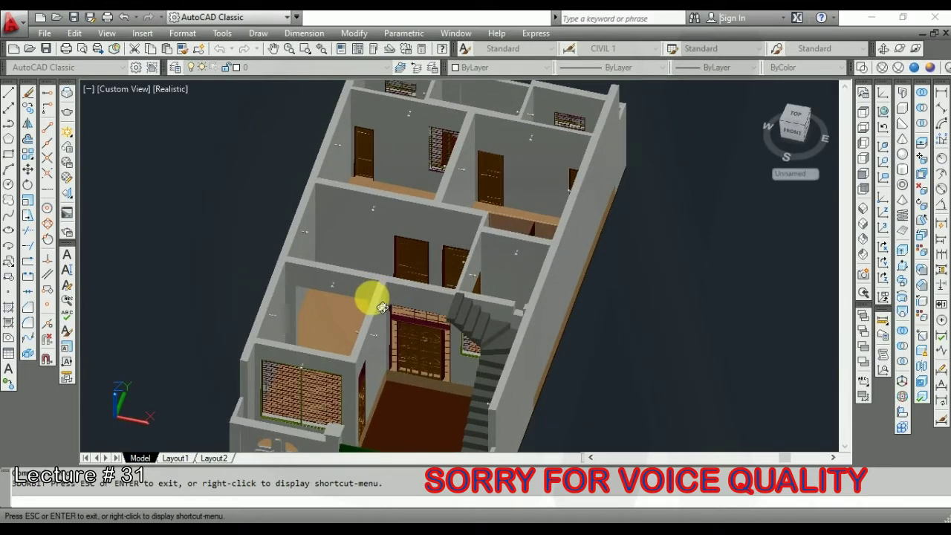
pyautogui.scroll(1, 383, 310)
pyautogui.scroll(2, 394, 327)
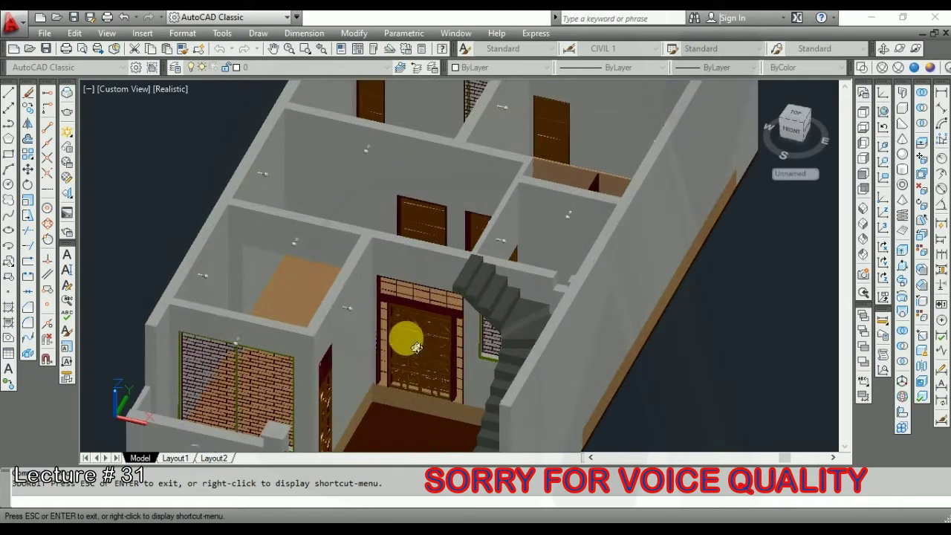
pyautogui.scroll(2, 409, 342)
pyautogui.scroll(-2, 415, 350)
pyautogui.scroll(-2, 395, 300)
pyautogui.moveTo(382, 323)
pyautogui.mouseDown()
pyautogui.moveTo(397, 364)
pyautogui.moveTo(391, 356)
pyautogui.moveTo(410, 367)
pyautogui.moveTo(385, 330)
pyautogui.moveTo(408, 325)
pyautogui.moveTo(411, 333)
pyautogui.moveTo(340, 308)
pyautogui.moveTo(357, 310)
pyautogui.mouseUp()
pyautogui.moveTo(428, 280)
pyautogui.mouseDown()
pyautogui.moveTo(379, 318)
pyautogui.moveTo(393, 324)
pyautogui.mouseUp()
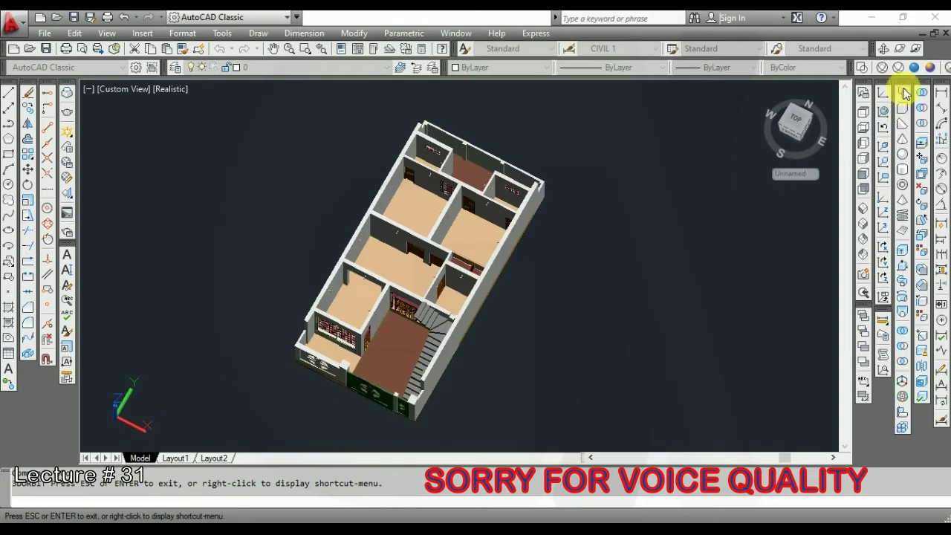
# Exit orbit, switch to 2D Wireframe, set the Top view and zoom into the lamp wall.
pyautogui.click(862, 67)
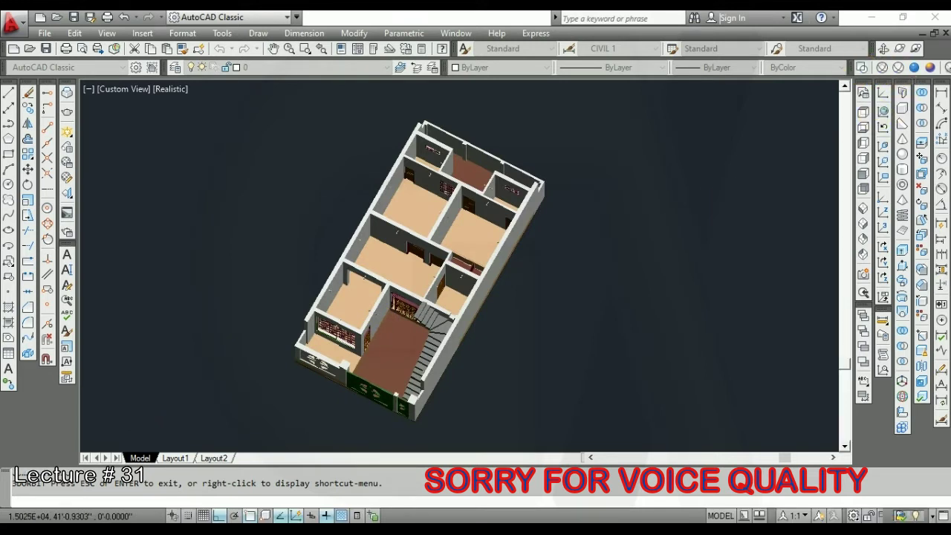
pyautogui.click(866, 115)
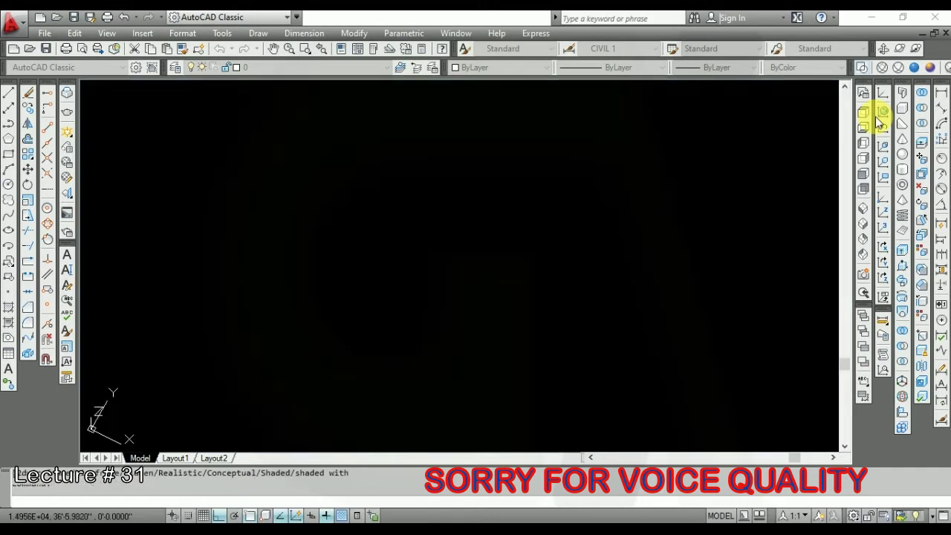
pyautogui.click(865, 116)
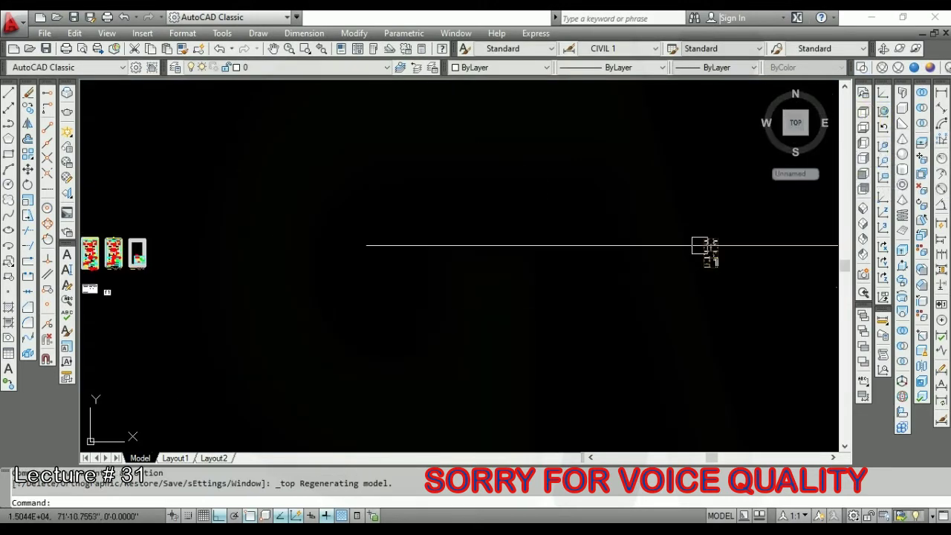
pyautogui.scroll(5, 565, 257)
pyautogui.scroll(2, 565, 258)
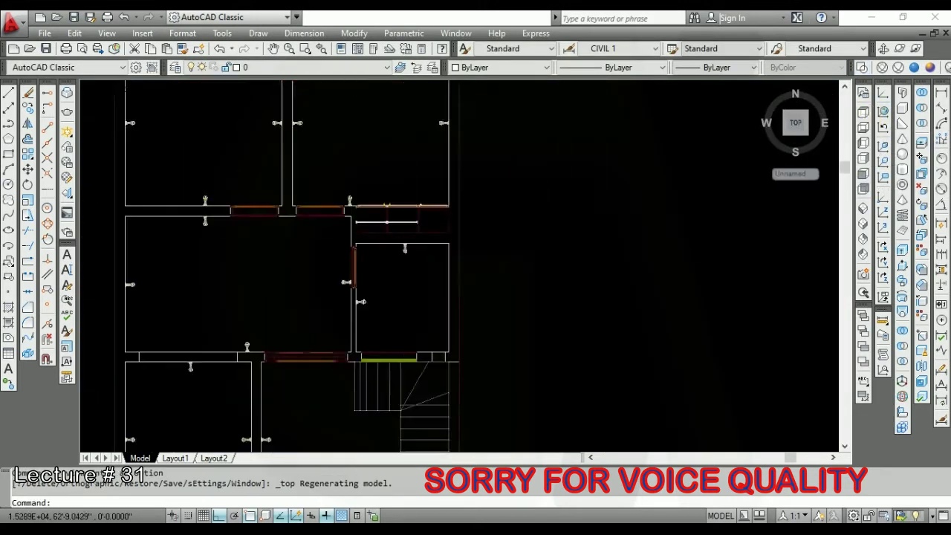
pyautogui.scroll(5, 445, 216)
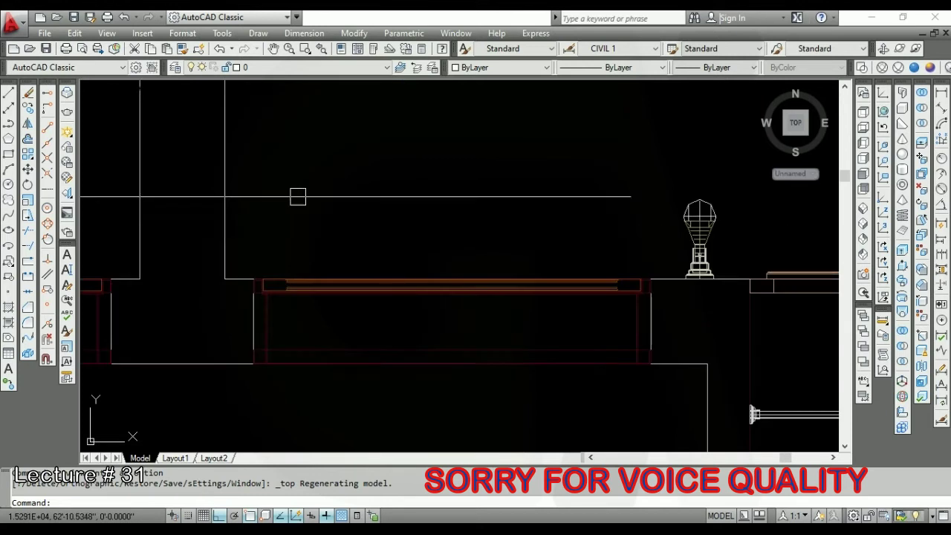
# Start a linear dimension and zoom closer on the wall strip.
pyautogui.click(943, 94)
pyautogui.scroll(3, 349, 278)
pyautogui.scroll(2, 347, 283)
# Dimension the wall strip's thickness as 1 1/4.
pyautogui.scroll(-2, 348, 283)
pyautogui.scroll(2, 364, 271)
pyautogui.click(371, 270)
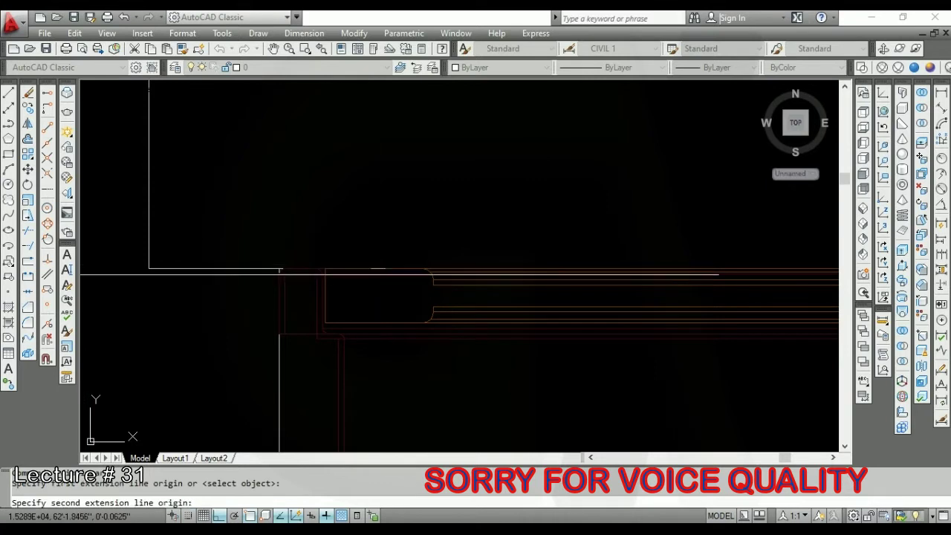
pyautogui.click(366, 323)
pyautogui.scroll(-3, 365, 323)
pyautogui.scroll(2, 327, 319)
pyautogui.scroll(-3, 327, 319)
pyautogui.click(321, 312)
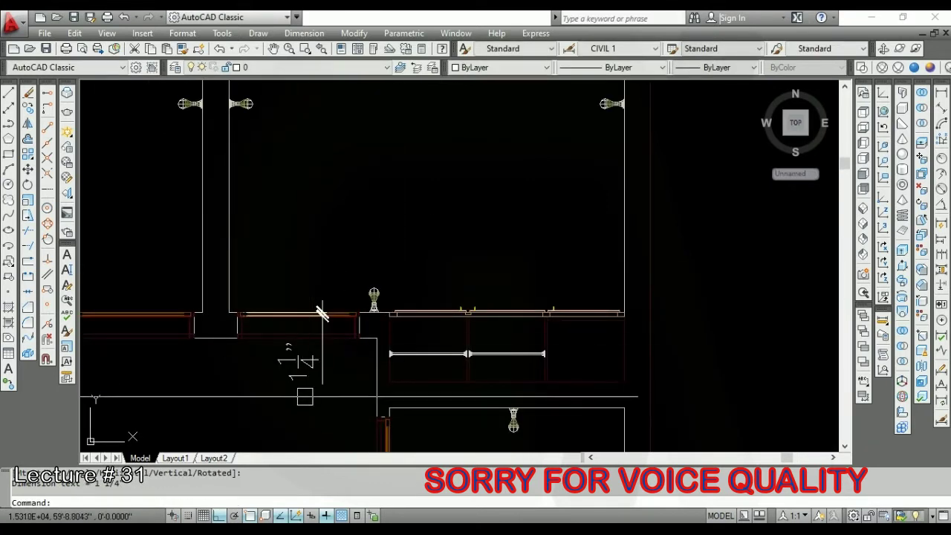
# Move the 1 1/4 dimension into empty space right of the plan.
pyautogui.click(321, 320)
pyautogui.write('m')
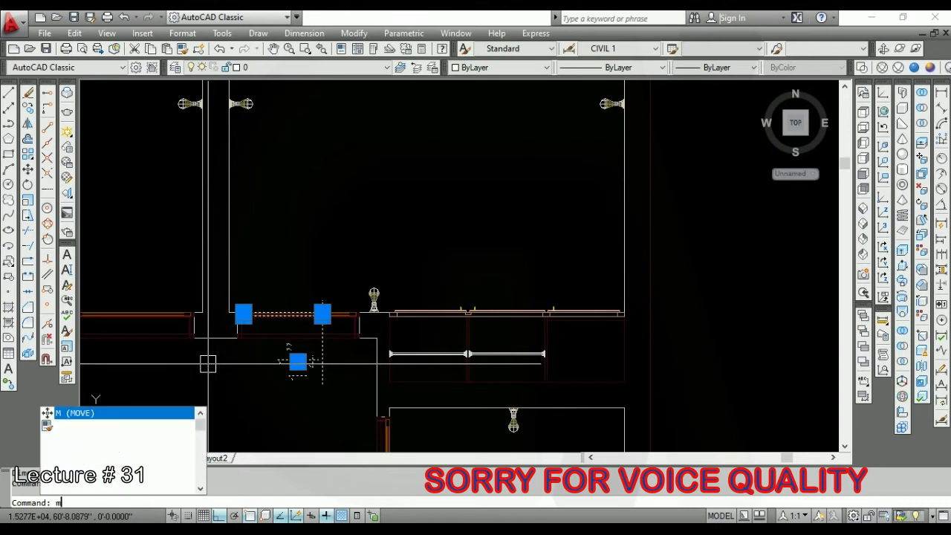
pyautogui.press('Return')
pyautogui.scroll(-3, 223, 344)
pyautogui.click(232, 325)
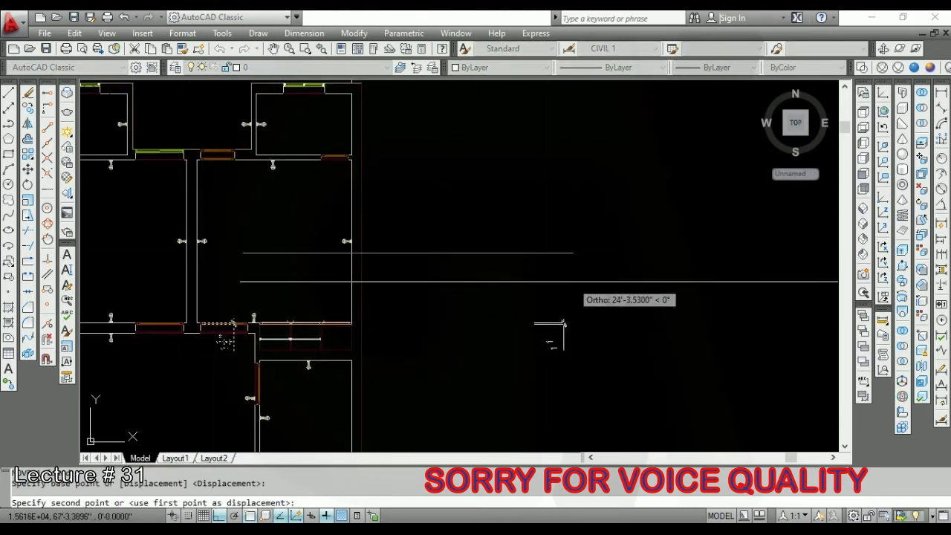
pyautogui.click(684, 323)
pyautogui.scroll(2, 712, 340)
pyautogui.scroll(2, 590, 282)
pyautogui.scroll(2, 616, 270)
pyautogui.press('Return')
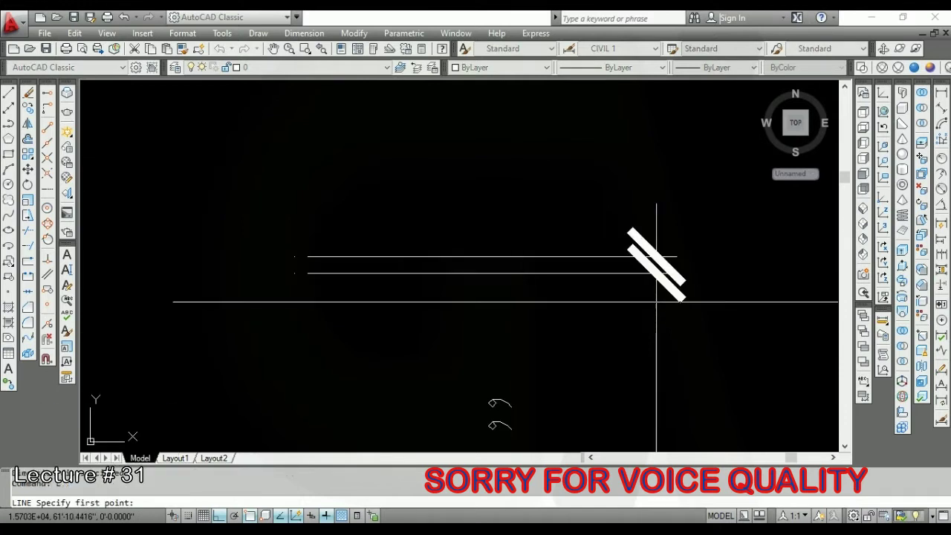
# Draw a vertical line and offset a parallel copy 0.5 to its left.
pyautogui.click(454, 258)
pyautogui.scroll(-1, 453, 258)
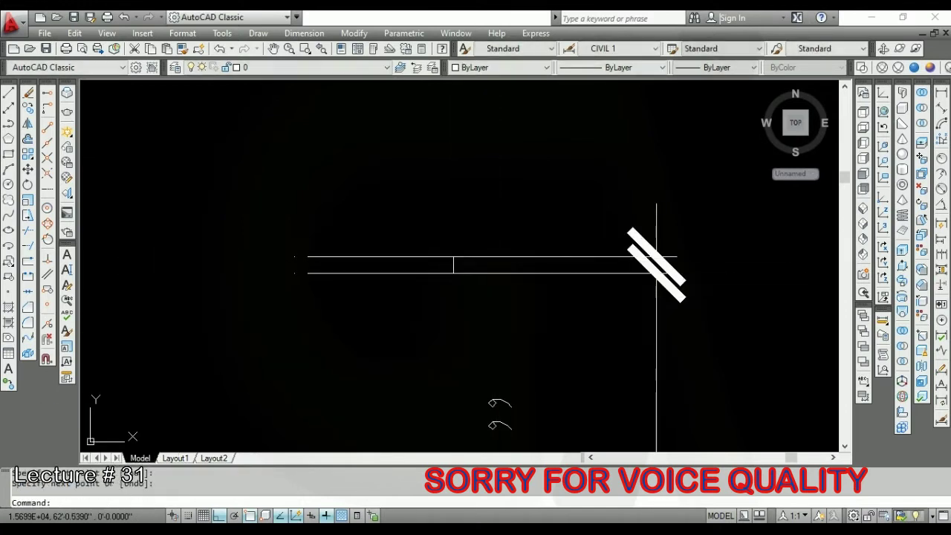
pyautogui.scroll(3, 486, 293)
pyautogui.press('Escape')
pyautogui.write('o')
pyautogui.press('Return')
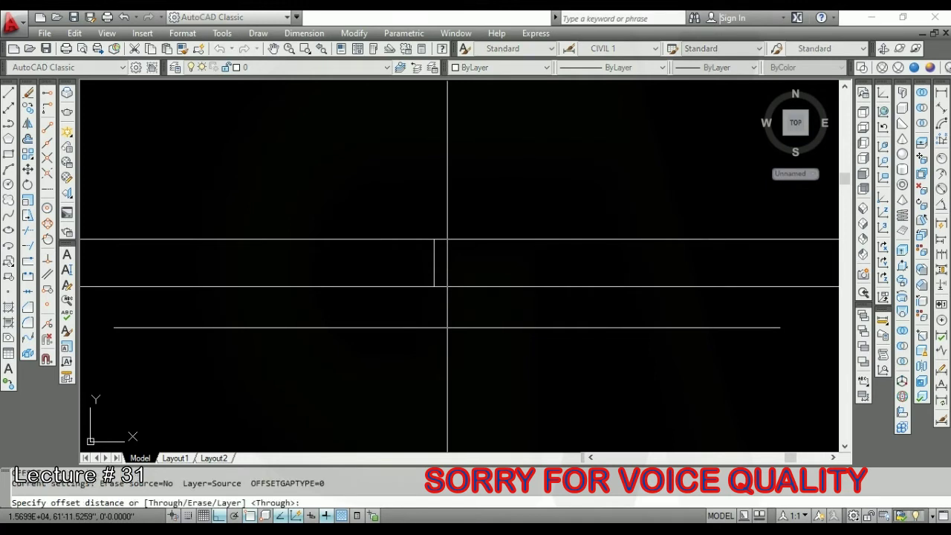
pyautogui.write(' .5')
pyautogui.press('Return')
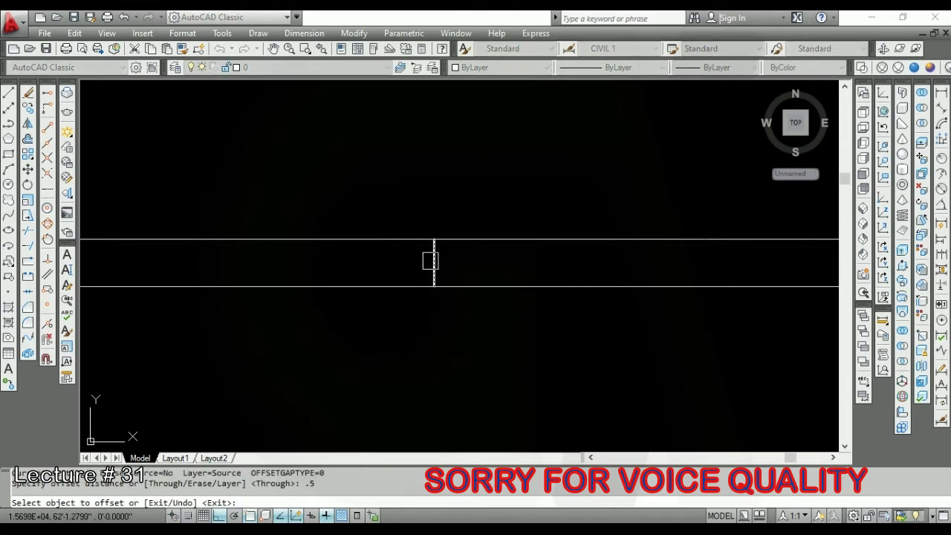
pyautogui.click(435, 260)
pyautogui.click(342, 315)
pyautogui.scroll(-2, 361, 340)
pyautogui.press('Return')
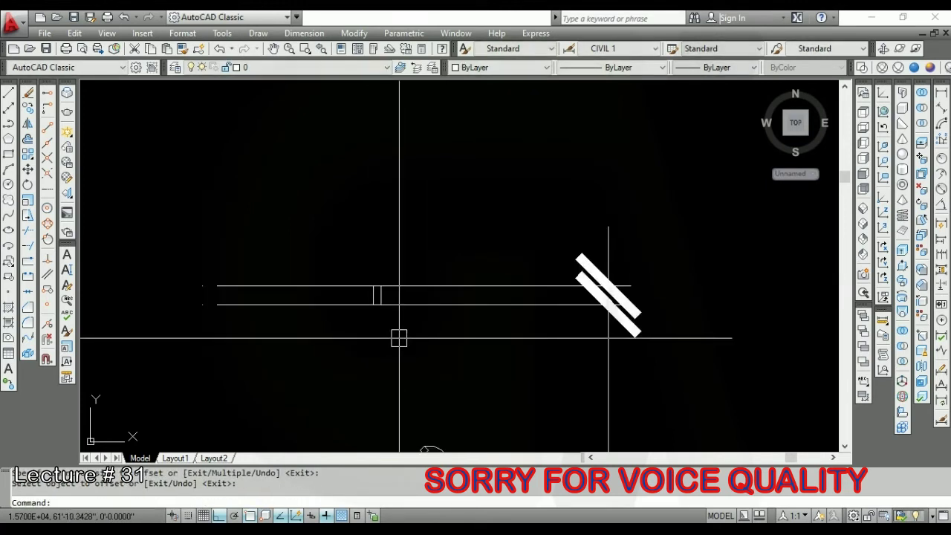
# Scale down the two lines and the break mark.
pyautogui.write('sc')
pyautogui.press('Return')
pyautogui.moveTo(397, 337); pyautogui.dragTo(446, 312)
pyautogui.press('Return')
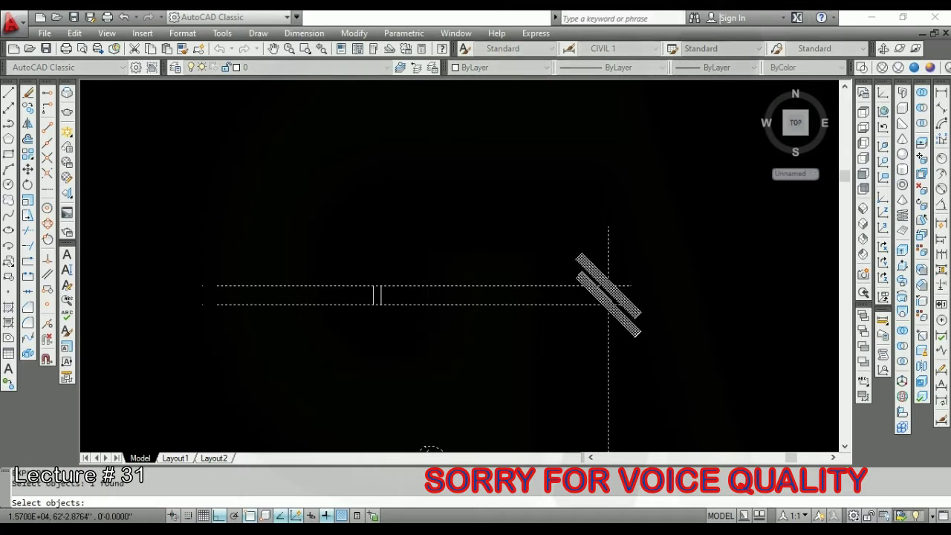
pyautogui.click(439, 275)
# Erase the leftover lower objects, the break mark and the extra vertical line.
pyautogui.scroll(5, 419, 295)
pyautogui.click(432, 299)
pyautogui.click(364, 382)
pyautogui.press('Delete')
pyautogui.click(548, 322)
pyautogui.click(446, 377)
pyautogui.click(431, 365)
pyautogui.click(543, 175)
pyautogui.press('Delete')
pyautogui.click(251, 278)
pyautogui.click(304, 194)
pyautogui.scroll(6, 353, 235)
pyautogui.scroll(2, 376, 266)
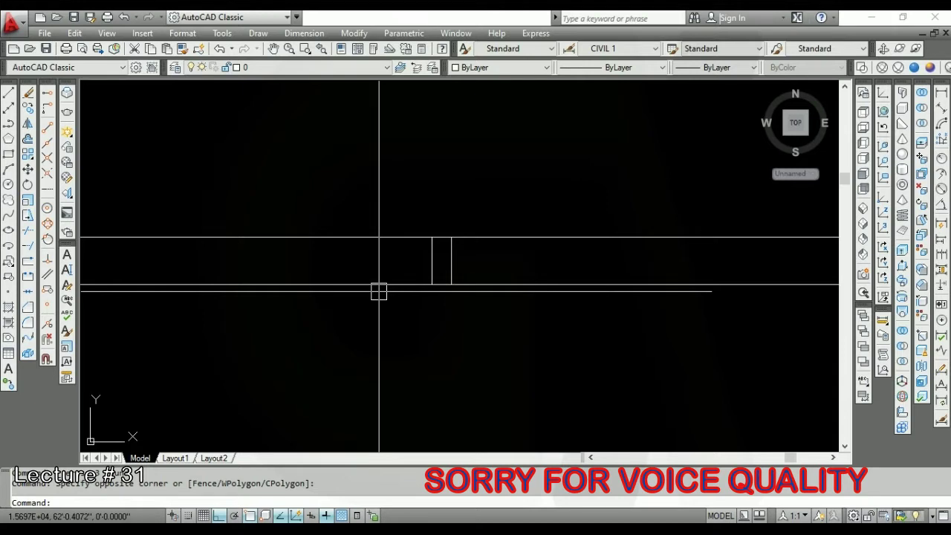
# Fillet the two top corners with radius 0 to square them off.
pyautogui.write('f')
pyautogui.press('Return')
pyautogui.write('r')
pyautogui.press('Return')
pyautogui.write('0')
pyautogui.press('Return')
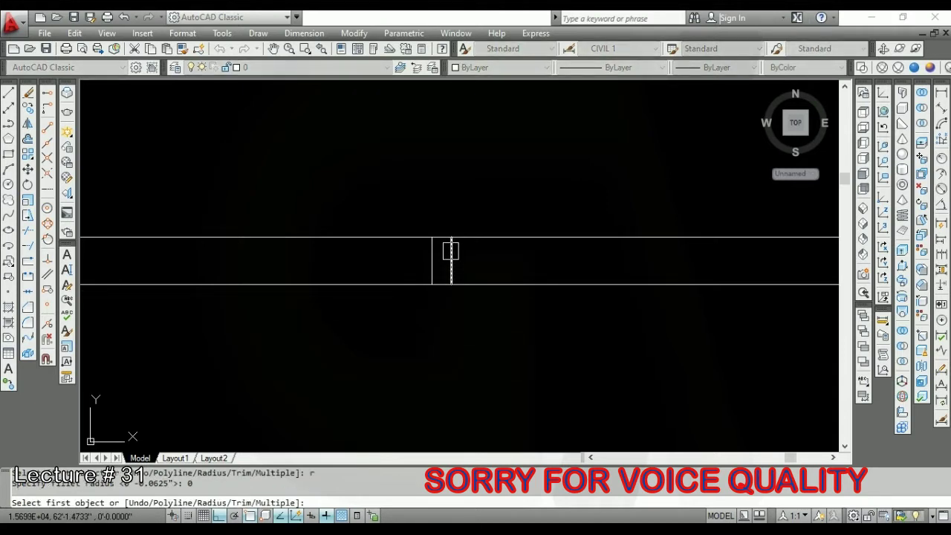
pyautogui.click(451, 251)
pyautogui.scroll(3, 445, 237)
pyautogui.click(441, 237)
pyautogui.press('Return')
pyautogui.click(432, 236)
pyautogui.click(419, 272)
pyautogui.press('Return')
pyautogui.click(419, 272)
# Fillet the two bottom corners with radius 0 to close the rectangle.
pyautogui.click(444, 330)
pyautogui.press('Return')
pyautogui.click(446, 332)
pyautogui.click(456, 297)
pyautogui.scroll(-3, 454, 338)
pyautogui.scroll(2, 455, 334)
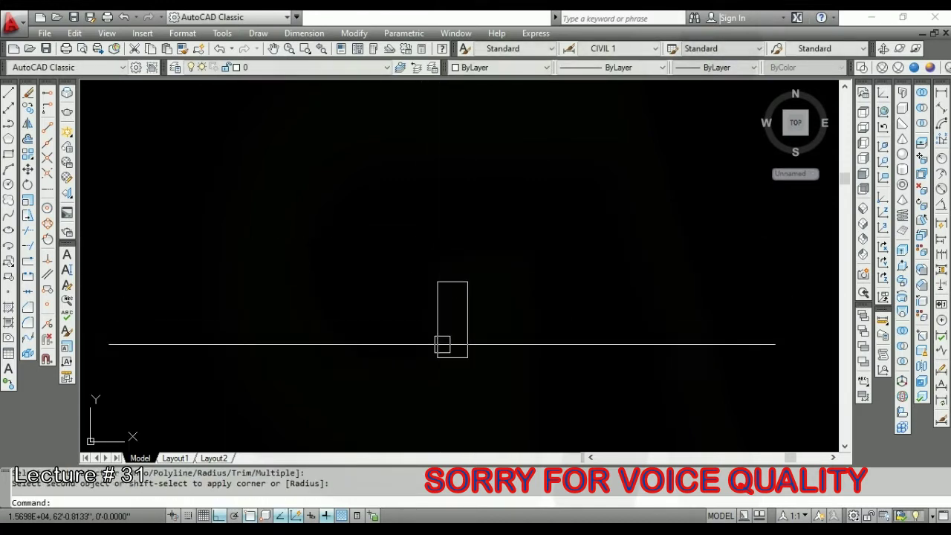
pyautogui.scroll(1, 458, 328)
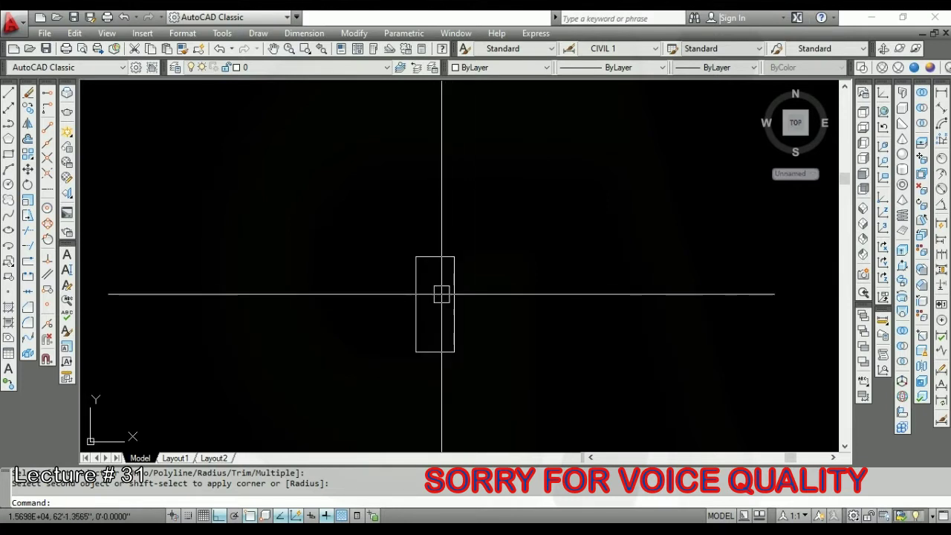
pyautogui.scroll(1, 441, 293)
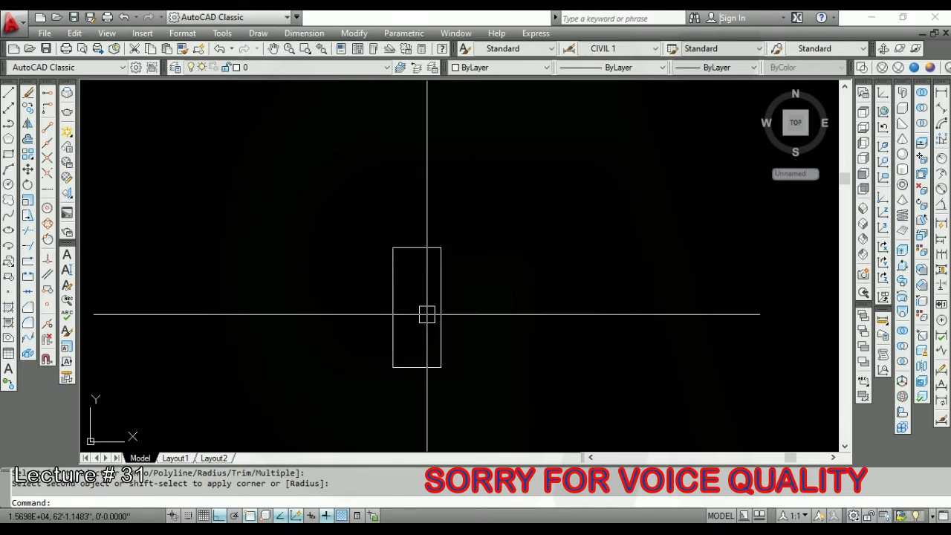
pyautogui.scroll(1, 427, 313)
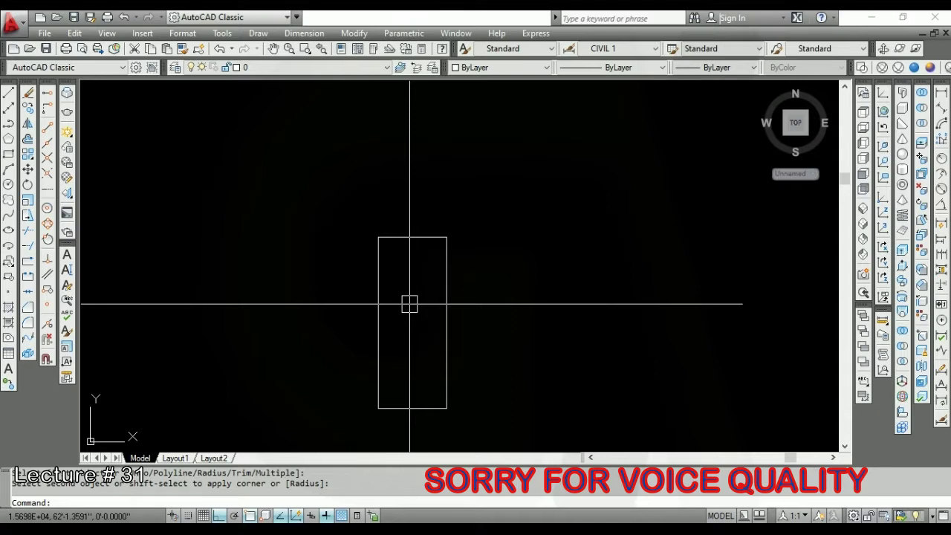
pyautogui.press('Escape')
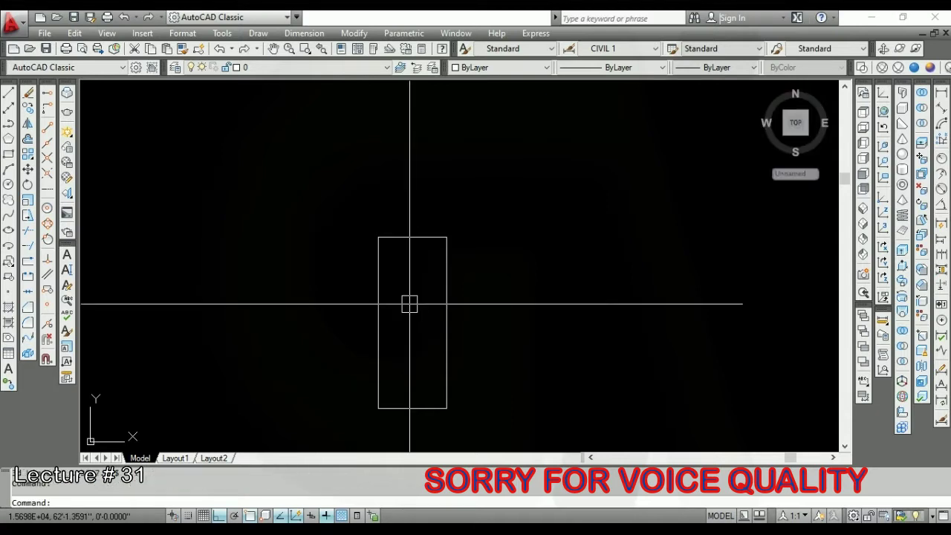
# Offset the rectangle's top and bottom edges 0.125 outward.
pyautogui.write('o')
pyautogui.press('Return')
pyautogui.write('.')
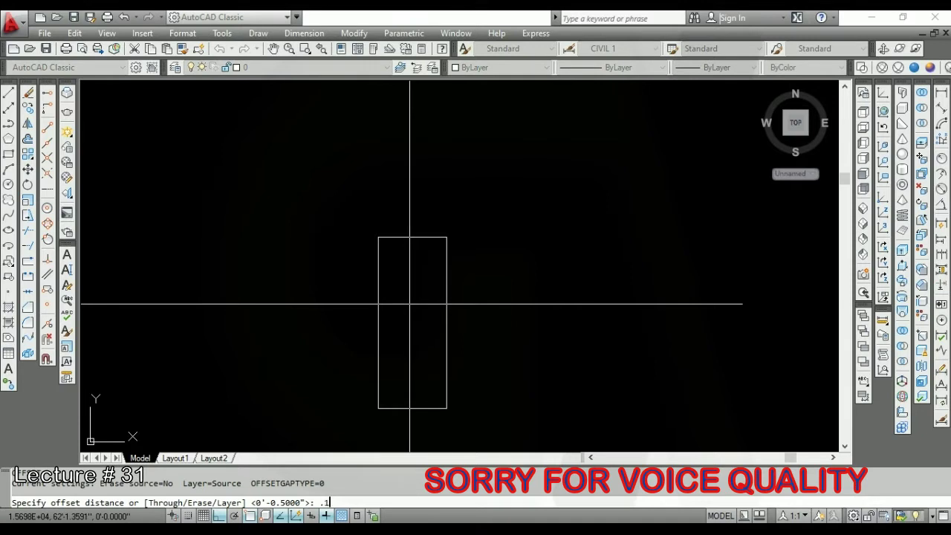
pyautogui.press('Return')
pyautogui.click(412, 237)
pyautogui.click(413, 215)
pyautogui.scroll(-2, 416, 312)
pyautogui.click(421, 330)
pyautogui.click(416, 354)
pyautogui.scroll(1, 418, 350)
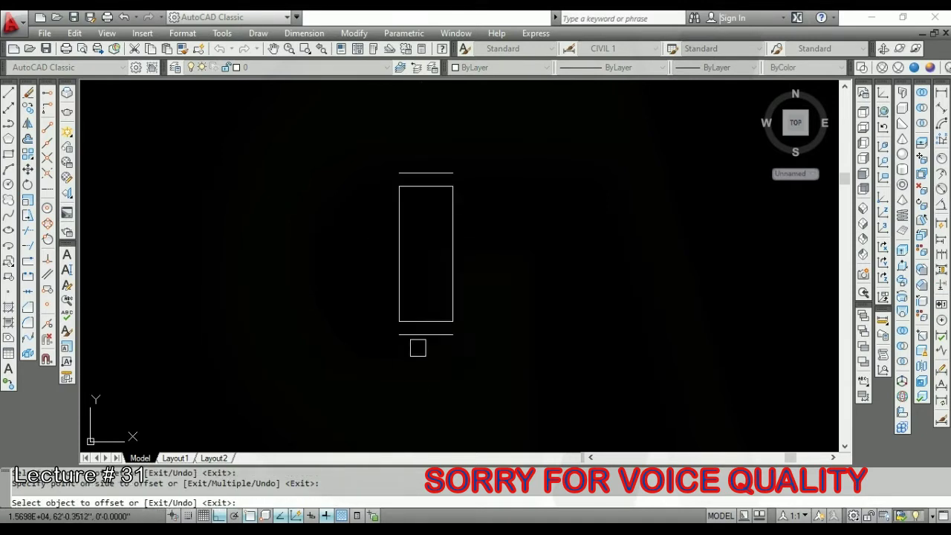
pyautogui.press('Return')
pyautogui.press('Return')
pyautogui.write('.25')
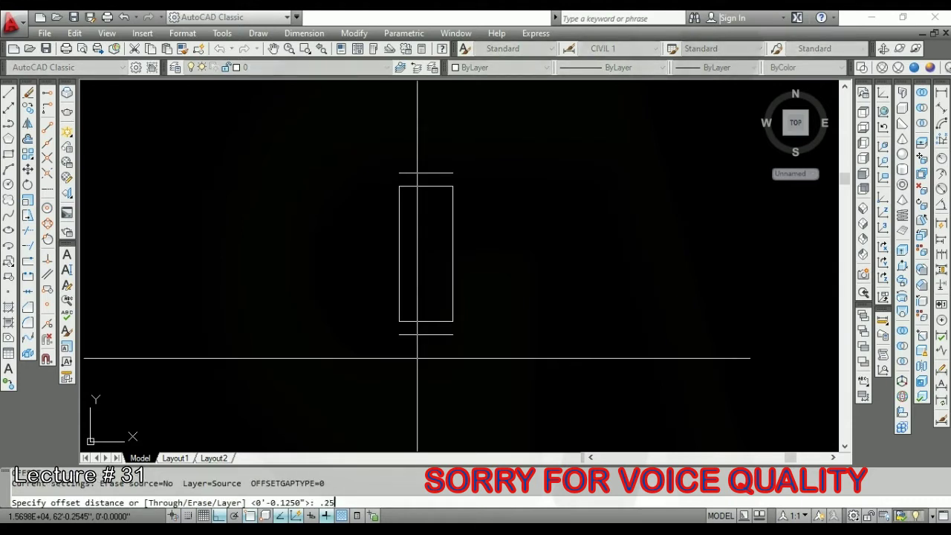
# Offset the rectangle's left edge 0.25 to the left.
pyautogui.press('Return')
pyautogui.scroll(2, 386, 320)
pyautogui.click(400, 307)
pyautogui.click(308, 304)
pyautogui.scroll(-2, 368, 370)
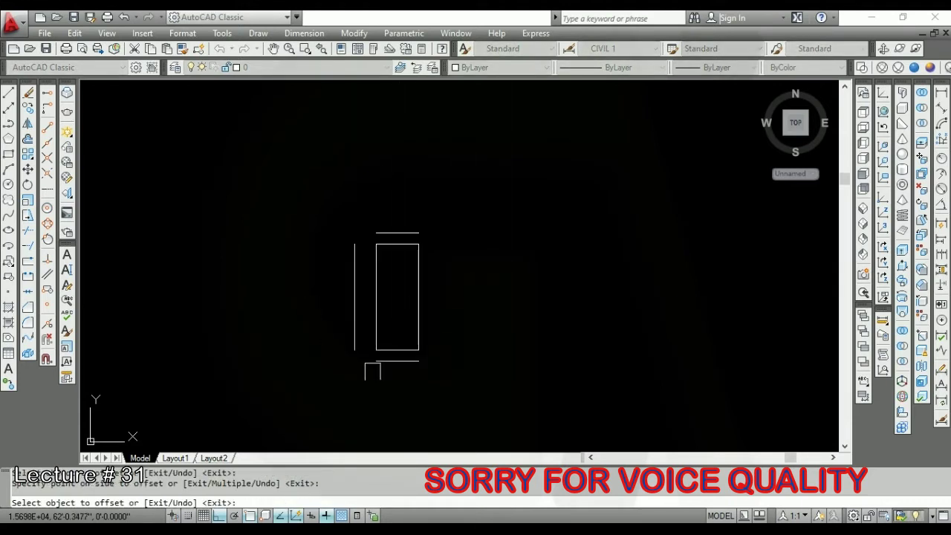
pyautogui.scroll(1, 383, 239)
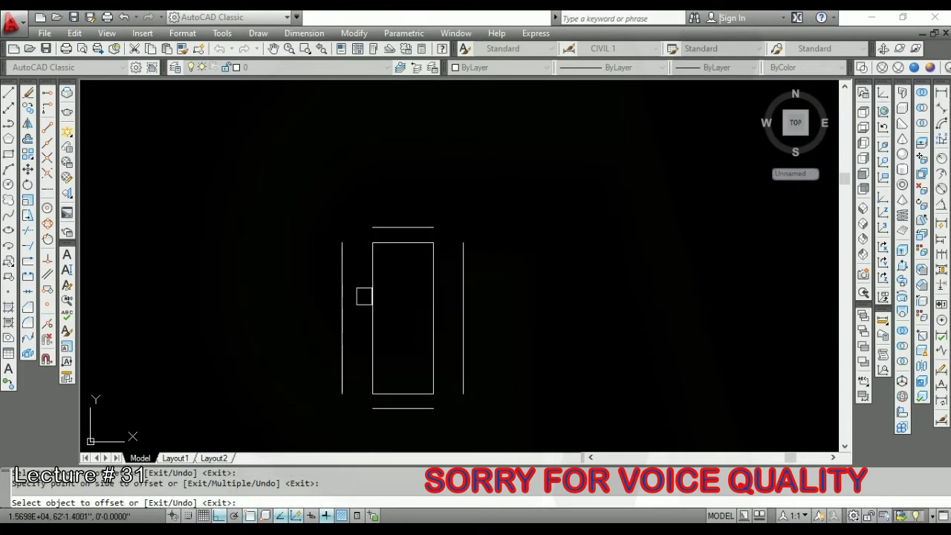
# Fillet the left-side corners of the T profile with radius 0.
pyautogui.write('f')
pyautogui.press('Return')
pyautogui.write('r')
pyautogui.press('Return')
pyautogui.write('0')
pyautogui.press('Return')
pyautogui.click(385, 242)
pyautogui.scroll(3, 384, 234)
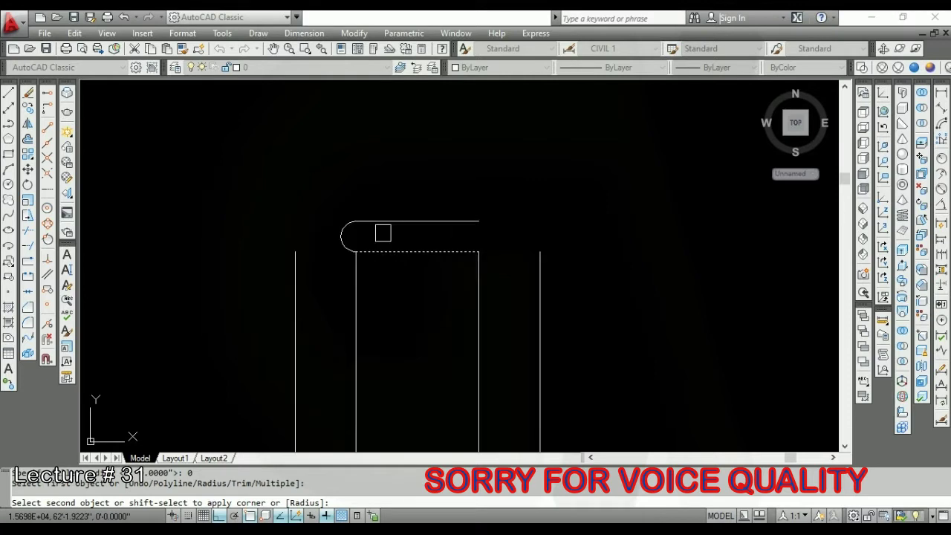
pyautogui.click(291, 298)
pyautogui.press('Return')
pyautogui.click(371, 221)
pyautogui.click(295, 242)
pyautogui.scroll(1, 295, 242)
pyautogui.press('Return')
pyautogui.click(294, 242)
# Fillet the right-side corners, joining the top and bottom lines to the right vertical.
pyautogui.click(328, 255)
pyautogui.press('Return')
pyautogui.click(551, 210)
pyautogui.click(641, 262)
pyautogui.press('Return')
pyautogui.click(642, 237)
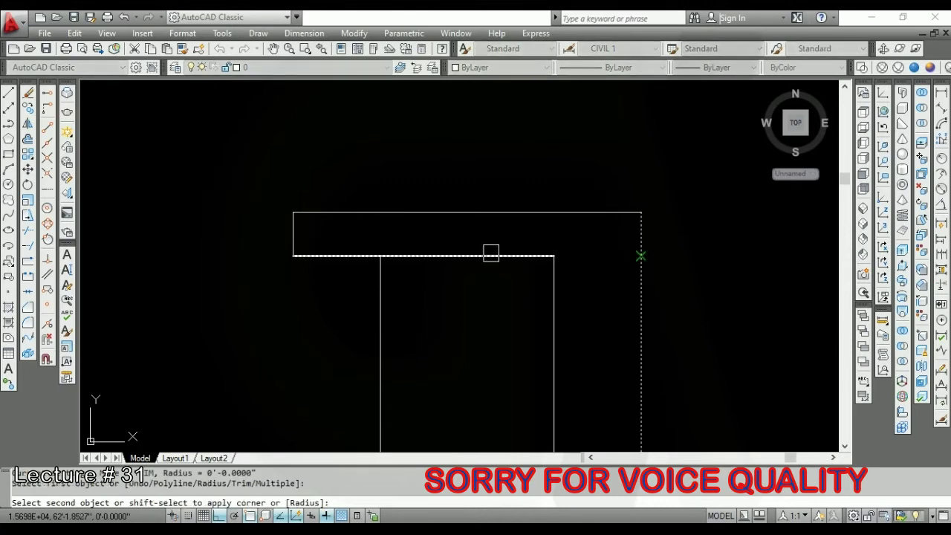
pyautogui.click(491, 255)
# Erase the short stray line beneath the T shape.
pyautogui.scroll(-2, 556, 316)
pyautogui.scroll(-4, 541, 201)
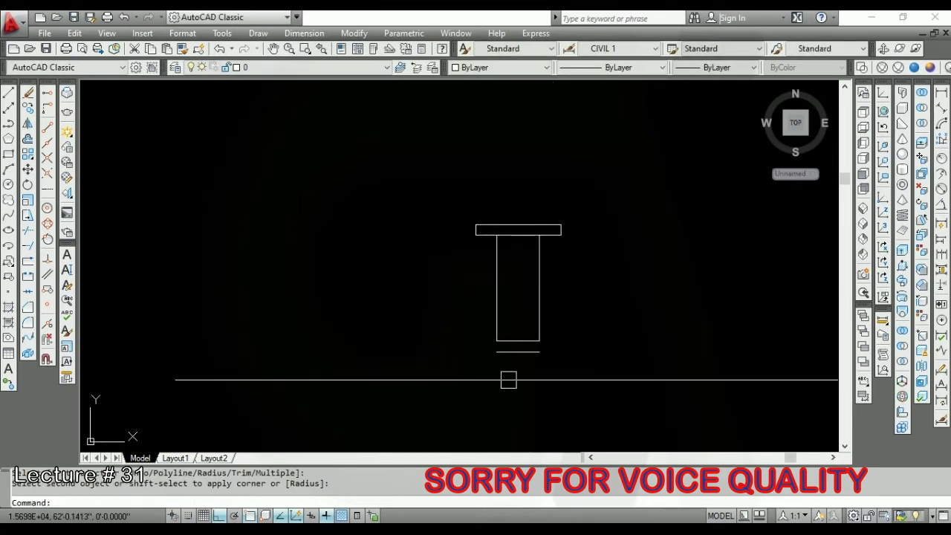
pyautogui.moveTo(511, 364); pyautogui.dragTo(483, 343)
pyautogui.press('Delete')
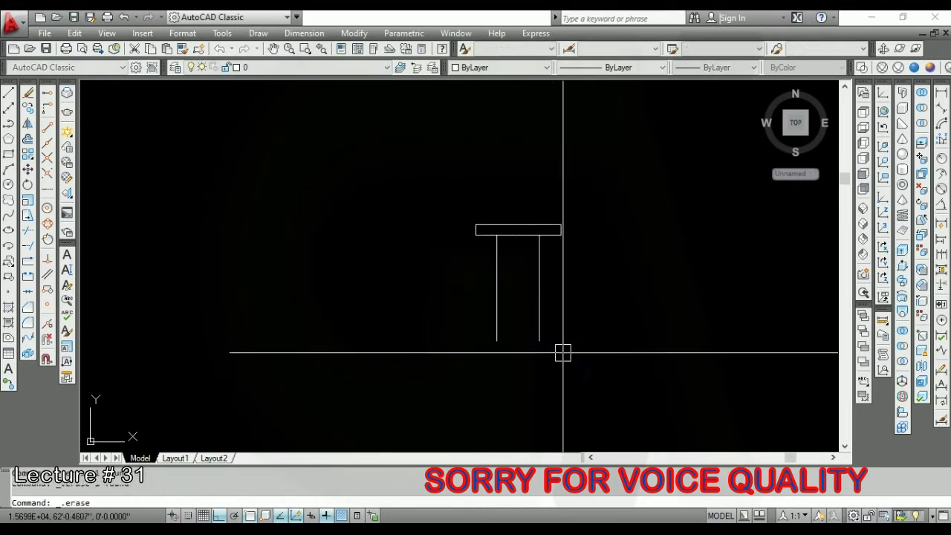
pyautogui.scroll(-2, 478, 325)
pyautogui.scroll(2, 482, 312)
pyautogui.scroll(4, 486, 299)
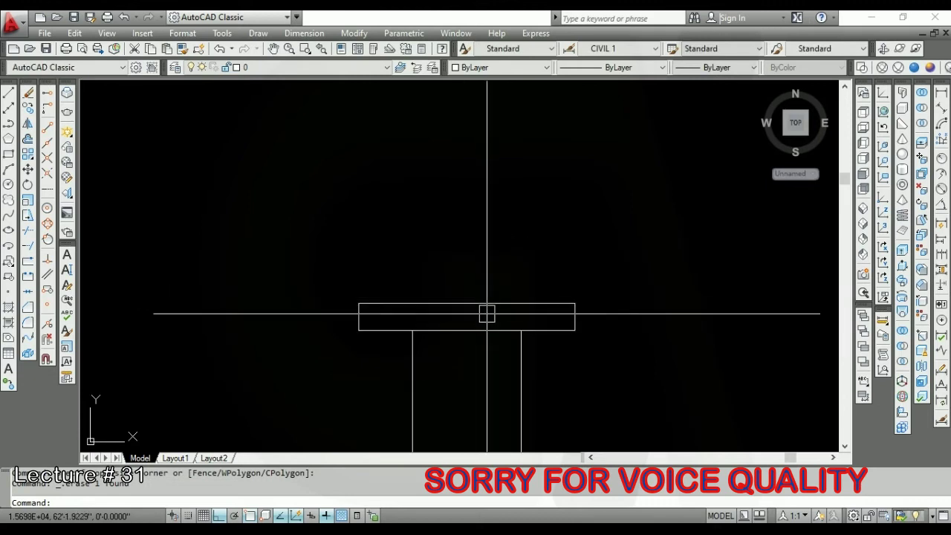
pyautogui.scroll(2, 487, 314)
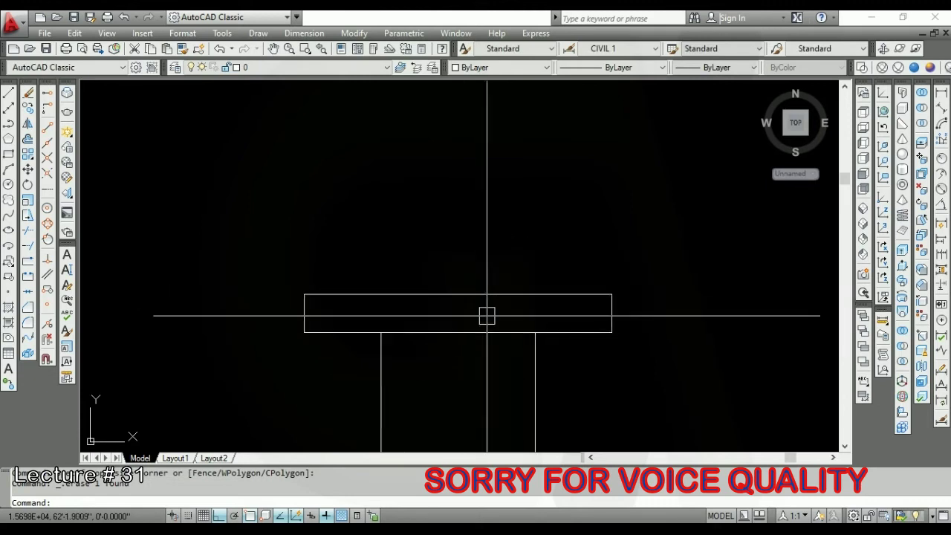
pyautogui.scroll(-2, 480, 319)
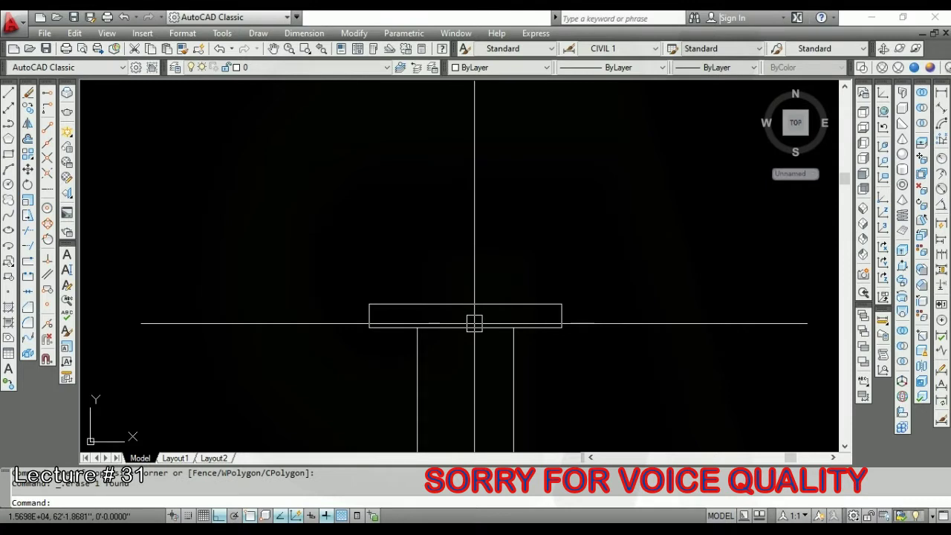
# Offset the base plate's top edge 0.0625 upward to make a thin line over the plate.
pyautogui.write('o')
pyautogui.press('Return')
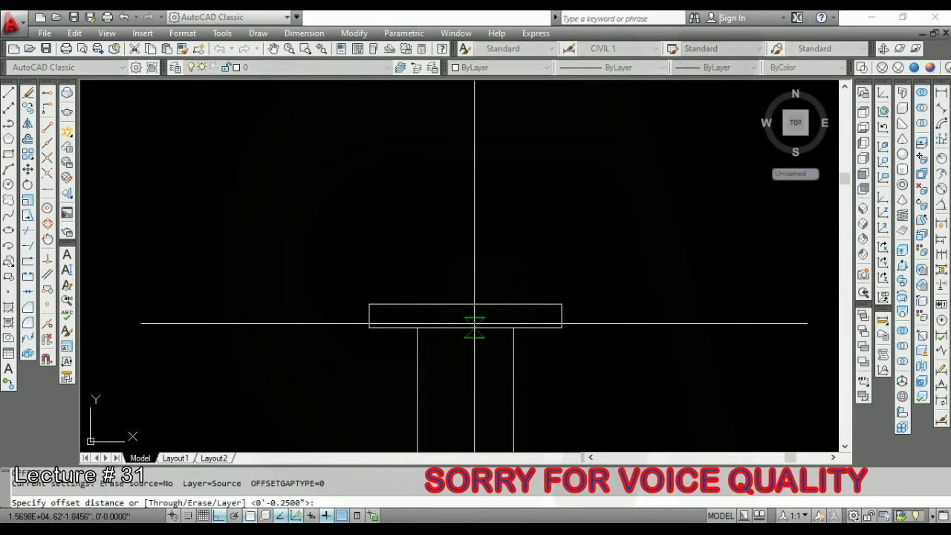
pyautogui.press('Return')
pyautogui.click(461, 304)
pyautogui.click(470, 285)
pyautogui.scroll(1, 475, 281)
pyautogui.press('Return')
# Draw a vertical centre line upward from the offset line's midpoint.
pyautogui.press('Return')
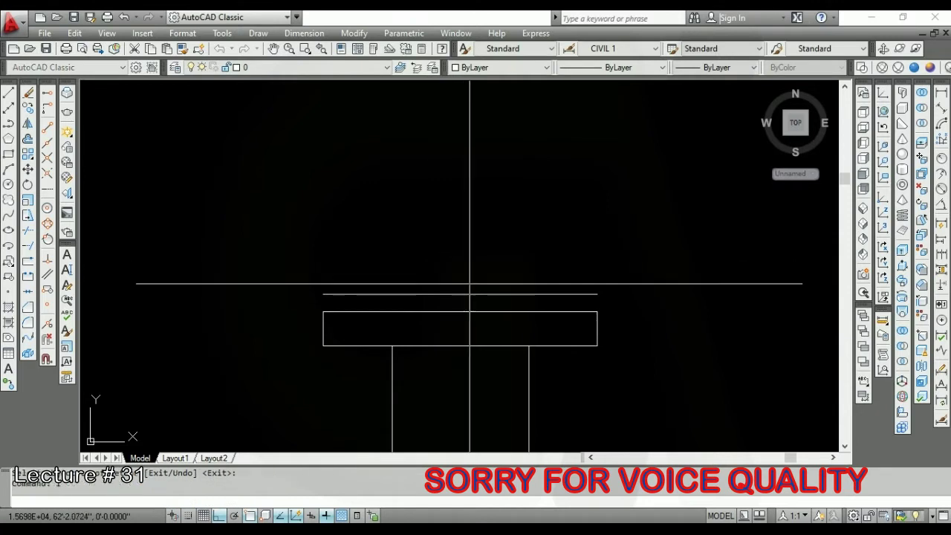
pyautogui.click(460, 293)
pyautogui.scroll(-6, 461, 293)
pyautogui.scroll(-2, 465, 312)
pyautogui.click(500, 156)
# Offset the centre line 1.75 to each side to form the box's vertical sides.
pyautogui.press('Return')
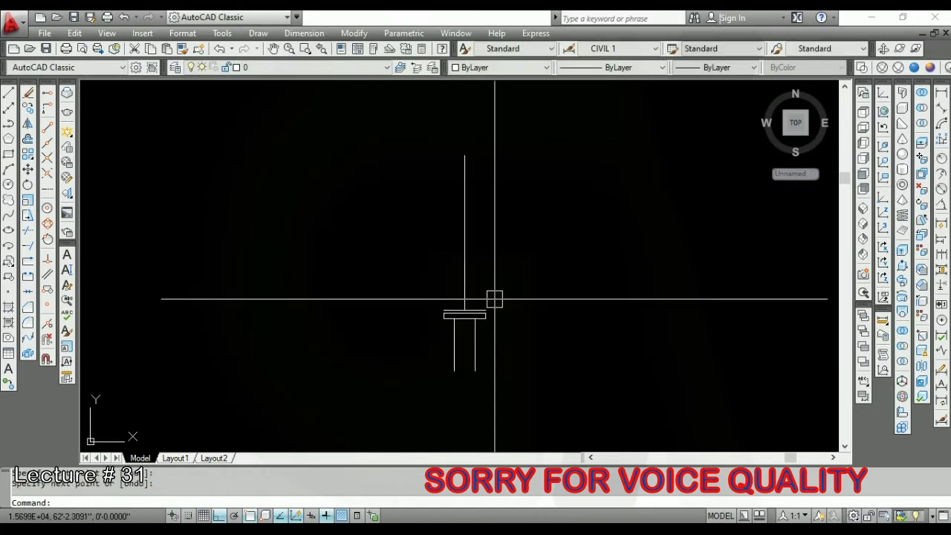
pyautogui.scroll(3, 494, 296)
pyautogui.write('o')
pyautogui.press('Return')
pyautogui.write('1.75')
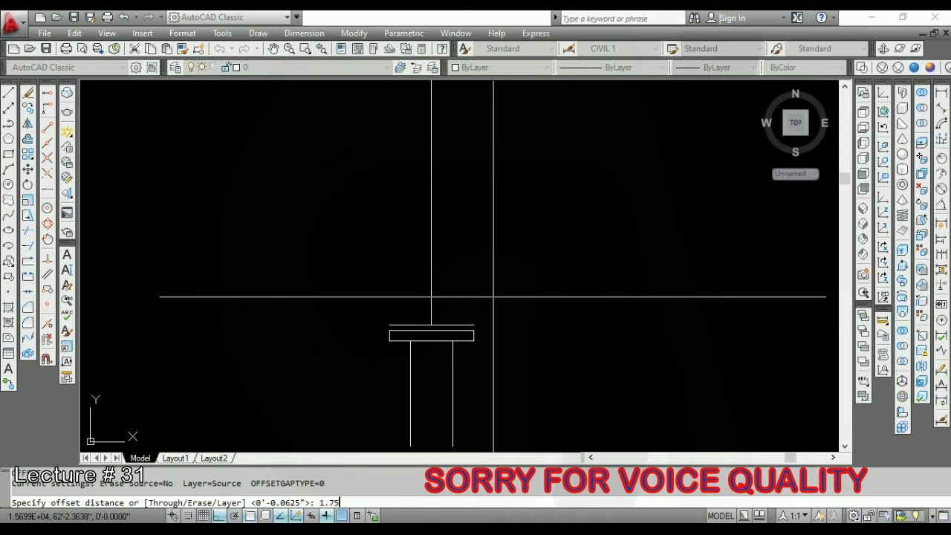
pyautogui.press('Return')
pyautogui.click(449, 320)
pyautogui.click(457, 287)
pyautogui.press('Return')
pyautogui.press('Return')
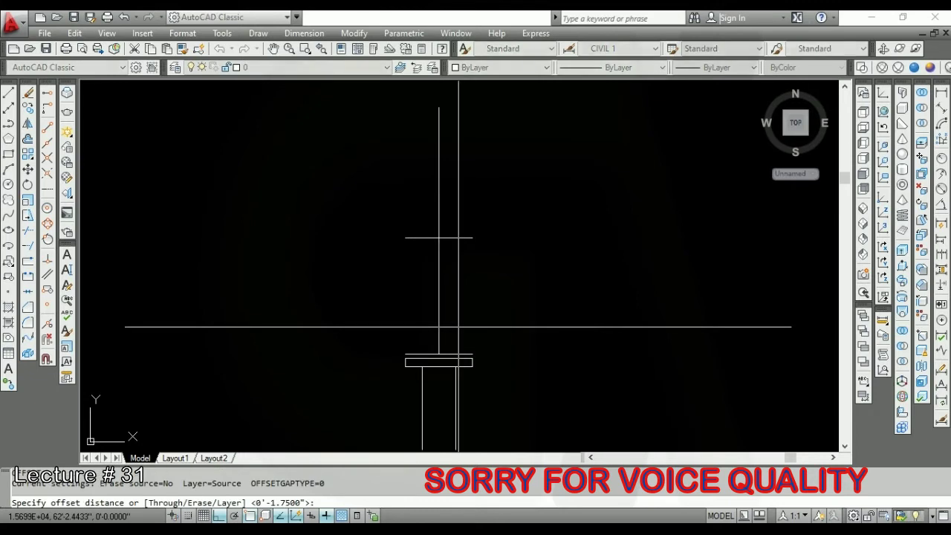
pyautogui.press('Return')
pyautogui.click(438, 321)
pyautogui.click(356, 318)
pyautogui.scroll(-1, 528, 342)
pyautogui.scroll(1, 473, 326)
pyautogui.press('Return')
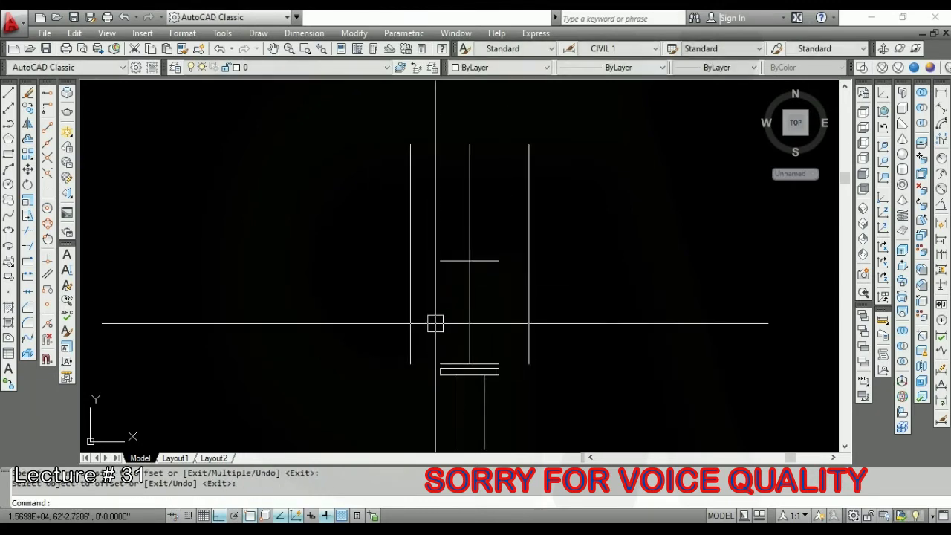
# Fillet the box's top corners at radius 0 so the sides meet the horizontal line.
pyautogui.write('f')
pyautogui.press('Return')
pyautogui.write('r')
pyautogui.press('Return')
pyautogui.write('0')
pyautogui.press('Return')
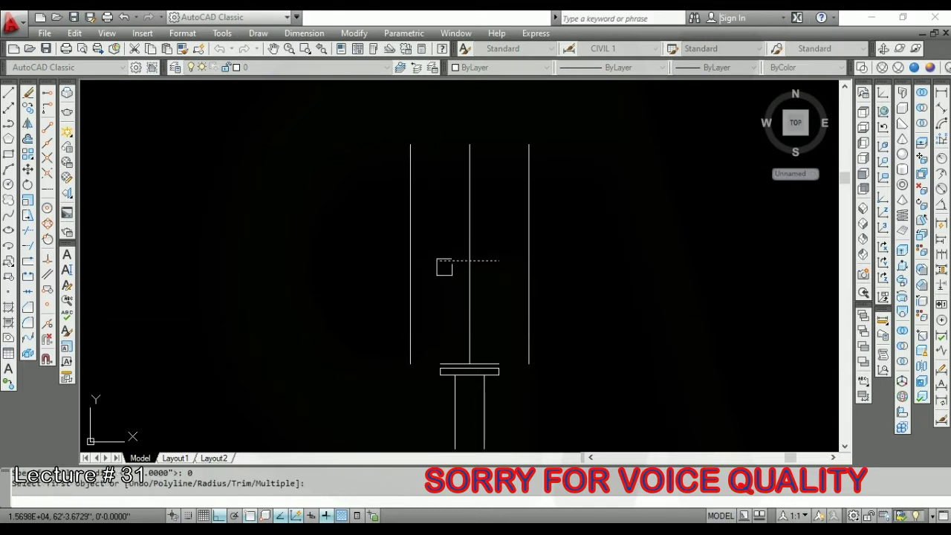
pyautogui.click(408, 293)
pyautogui.press('Return')
pyautogui.click(438, 261)
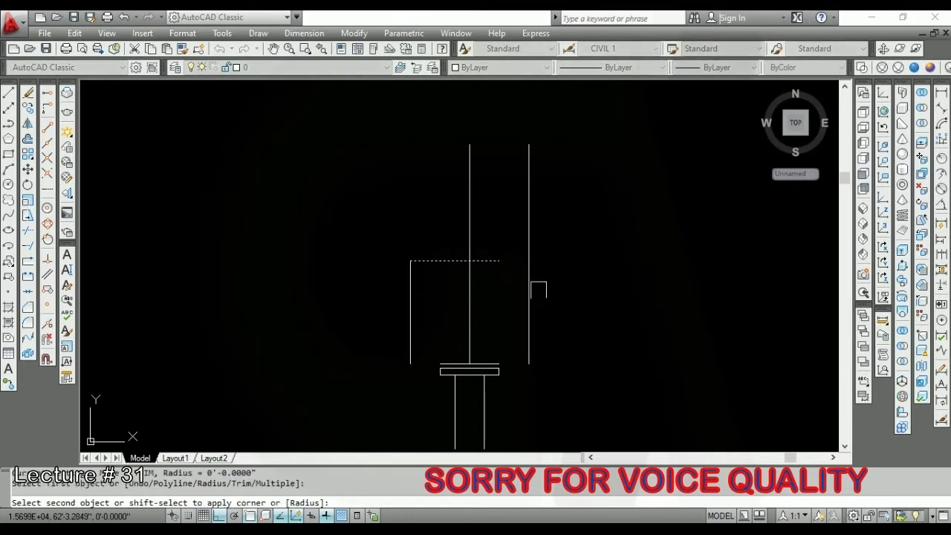
pyautogui.click(526, 293)
pyautogui.scroll(4, 481, 376)
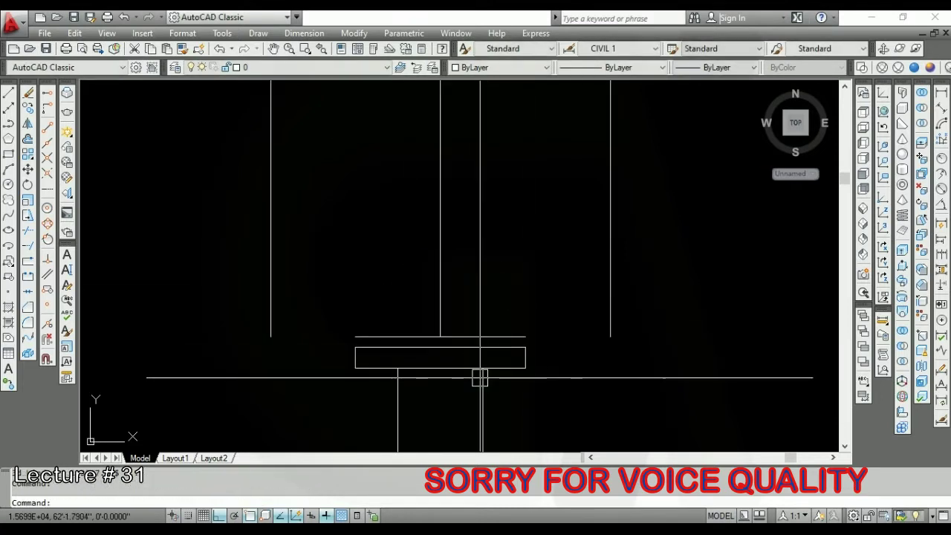
pyautogui.write('o')
# Offset the centre line 0.25 to one side to form the stem's second edge.
pyautogui.press('Return')
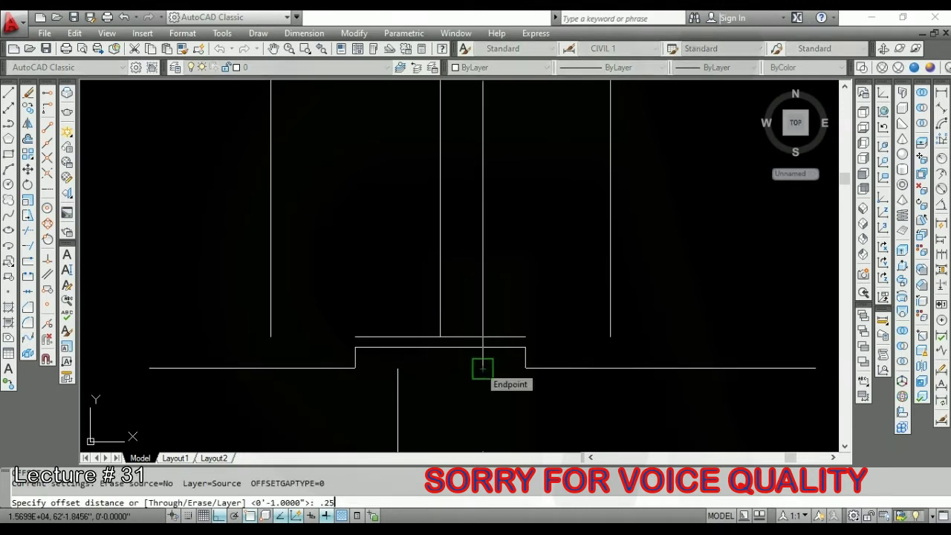
pyautogui.press('Return')
pyautogui.click(483, 312)
pyautogui.click(466, 314)
pyautogui.press('Return')
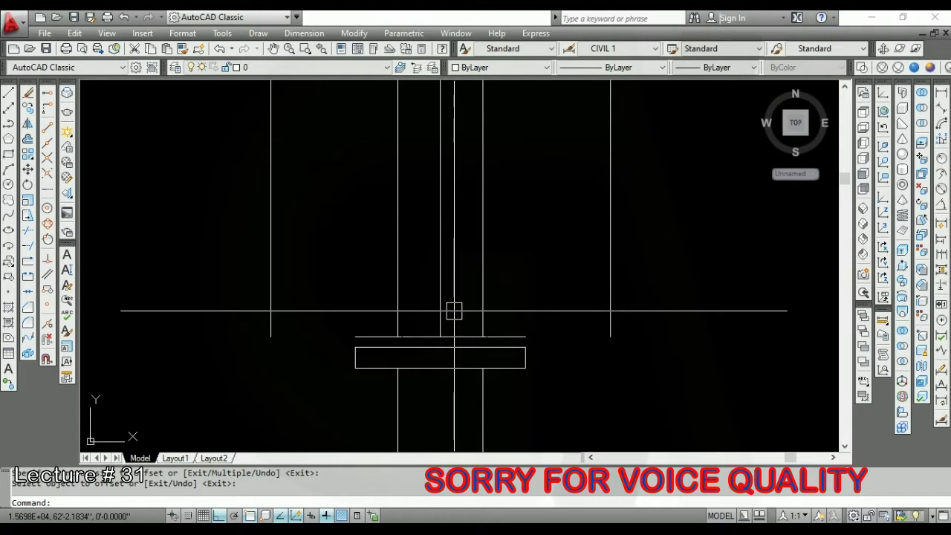
# Extend the stem lines and trim them away above the horizontal cutting line.
pyautogui.write('ex')
pyautogui.press('Return')
pyautogui.press('Return')
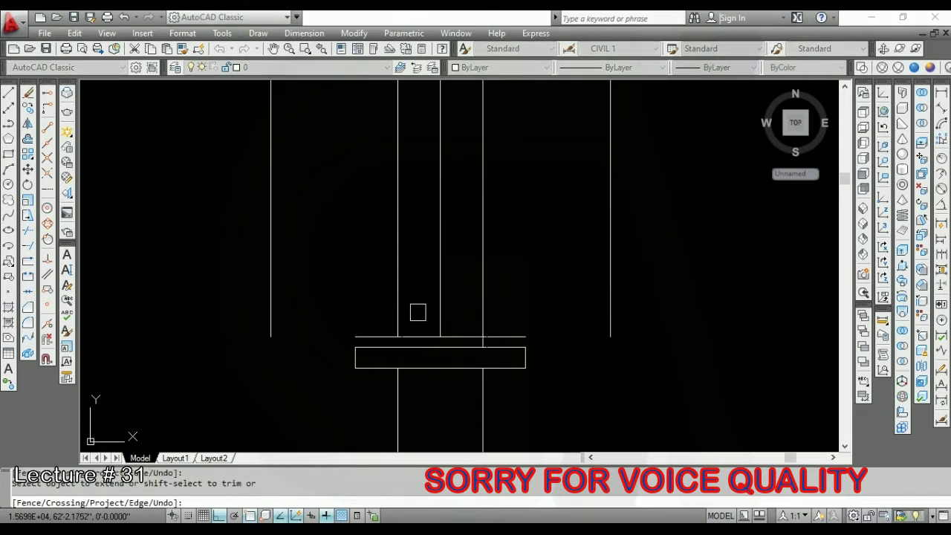
pyautogui.press('Return')
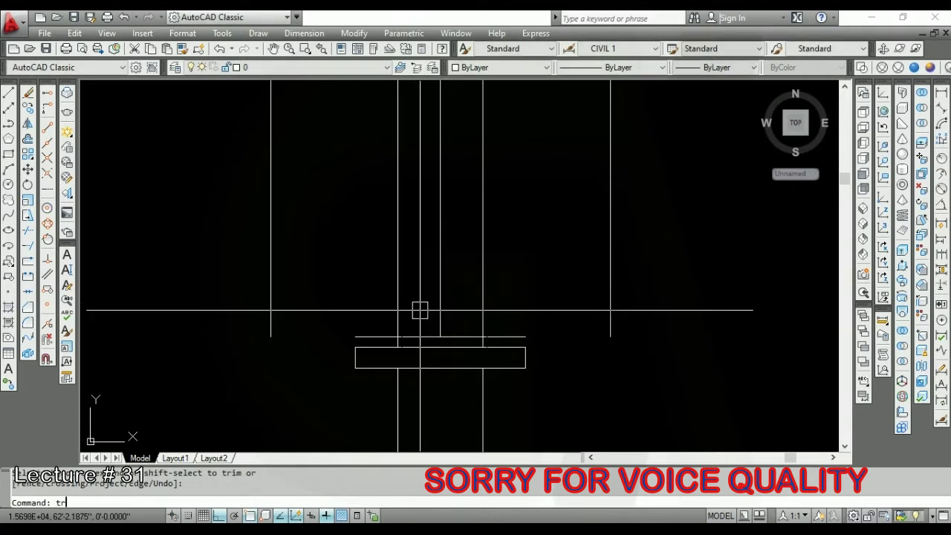
pyautogui.press('Return')
pyautogui.click(417, 330)
pyautogui.press('Return')
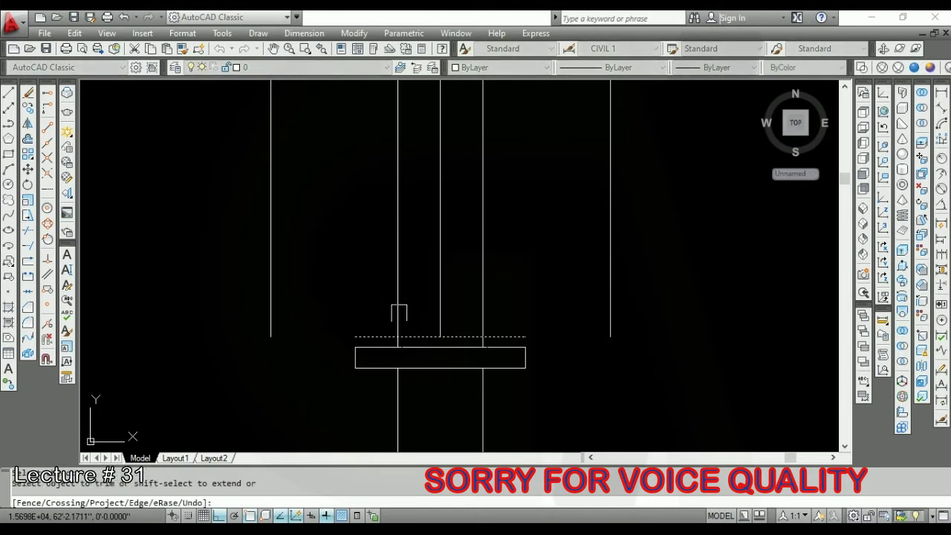
pyautogui.click(479, 316)
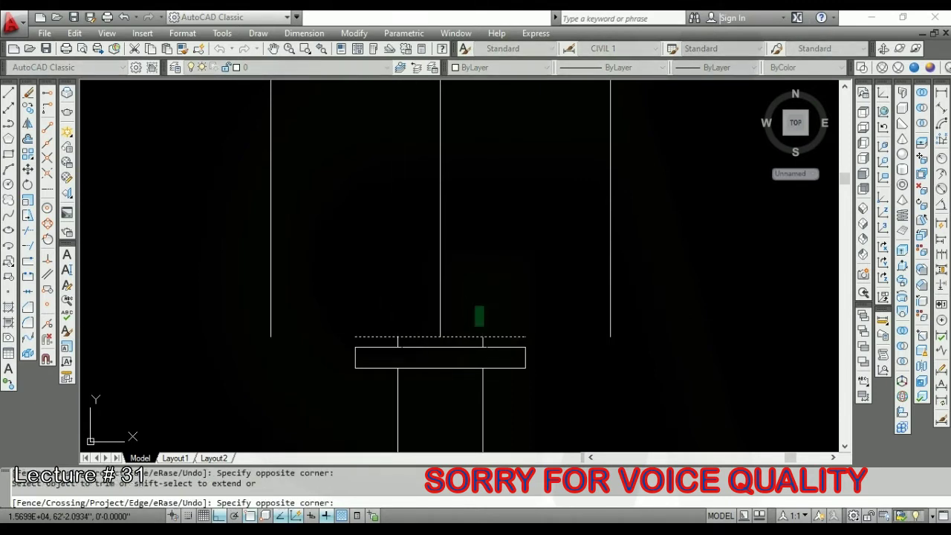
pyautogui.press('Return')
pyautogui.scroll(-4, 450, 354)
# Draw a curved arc from the box's top-left corner down to the stem base.
pyautogui.write('a')
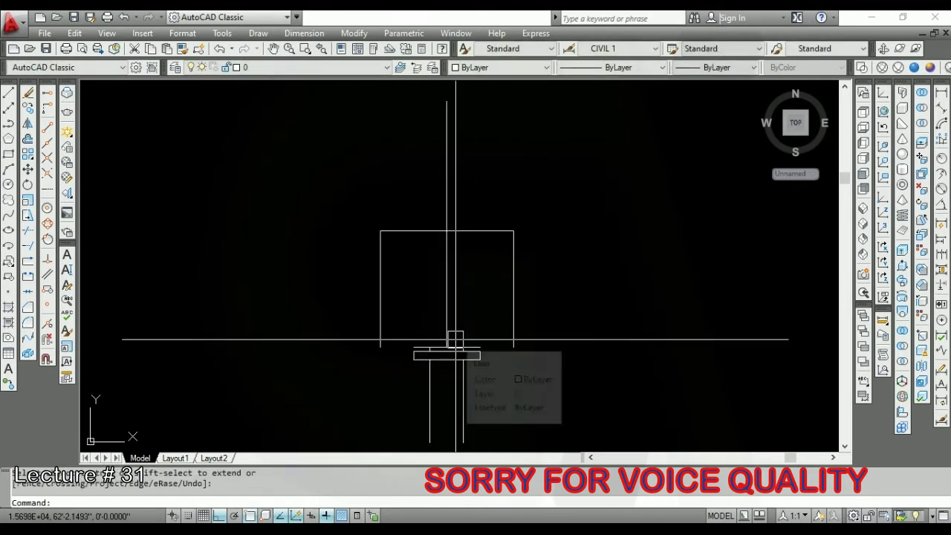
pyautogui.press('Return')
pyautogui.click(379, 230)
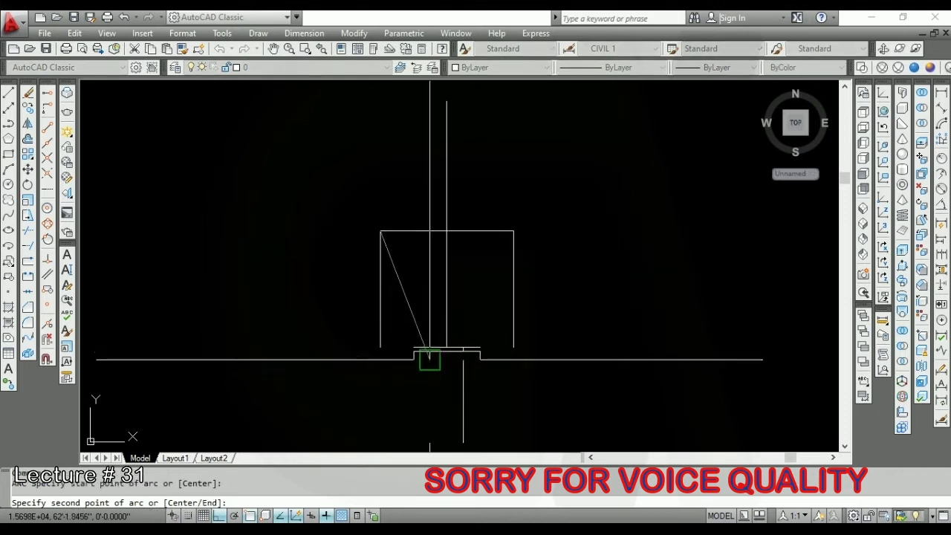
pyautogui.scroll(3, 425, 339)
pyautogui.write('e')
pyautogui.press('Return')
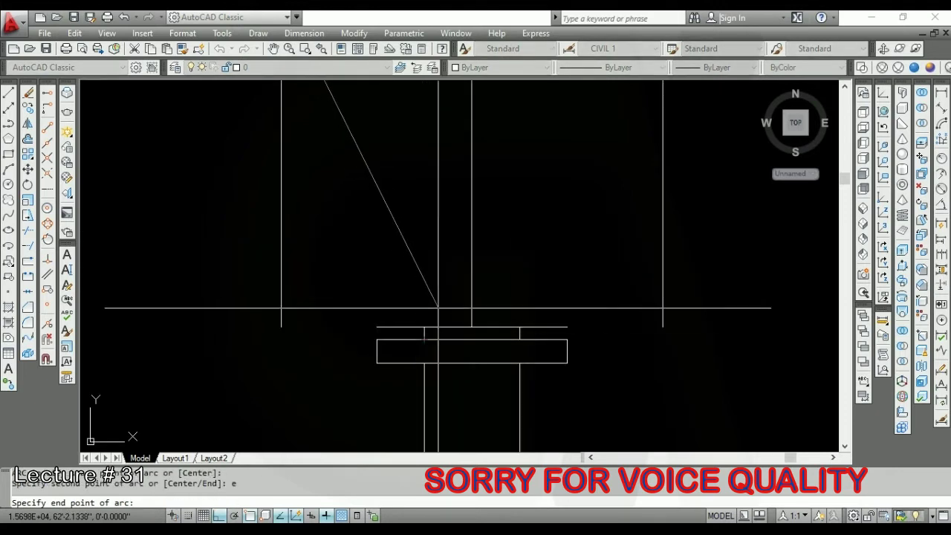
pyautogui.click(424, 327)
pyautogui.scroll(-2, 424, 327)
pyautogui.scroll(-2, 393, 346)
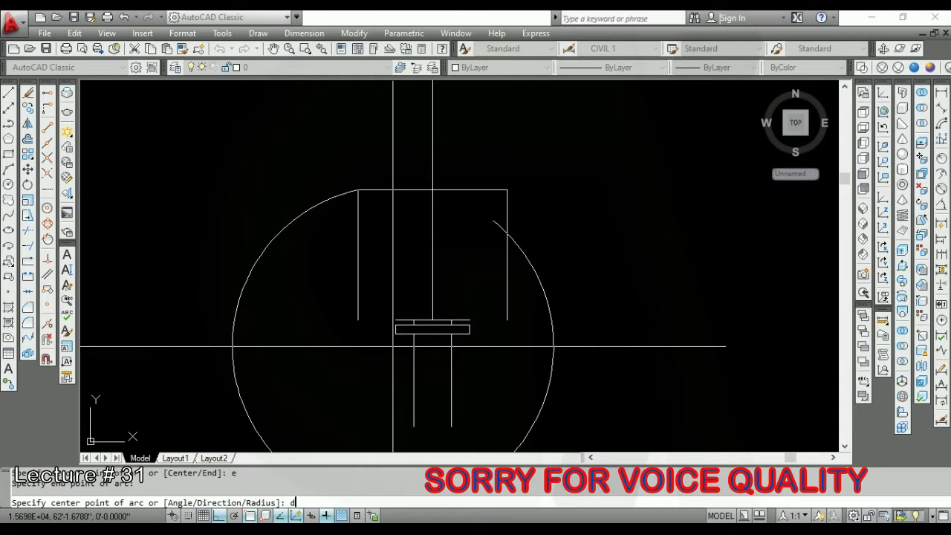
pyautogui.write('d')
pyautogui.press('Return')
pyautogui.click(357, 393)
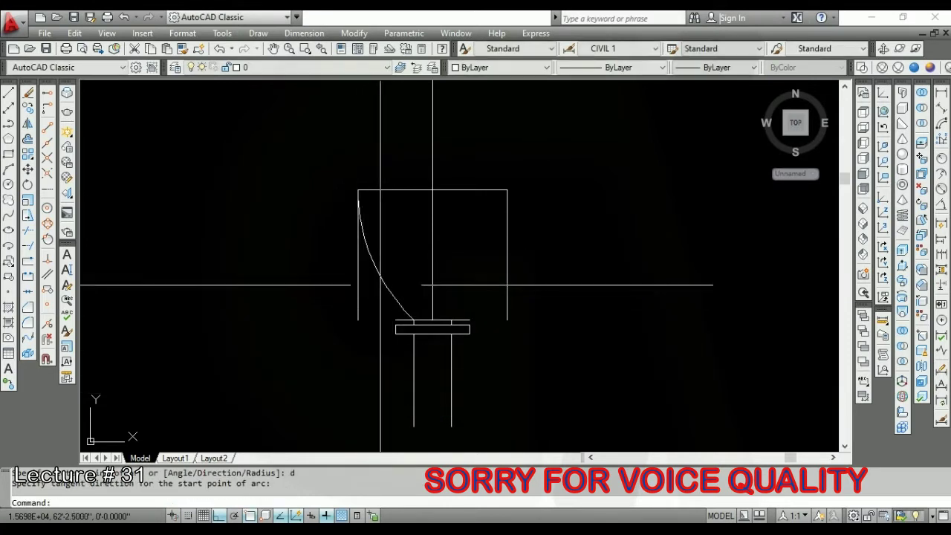
# Mirror the arc about the vertical centre line, keeping the original.
pyautogui.click(381, 282)
pyautogui.write('mi')
pyautogui.press('Return')
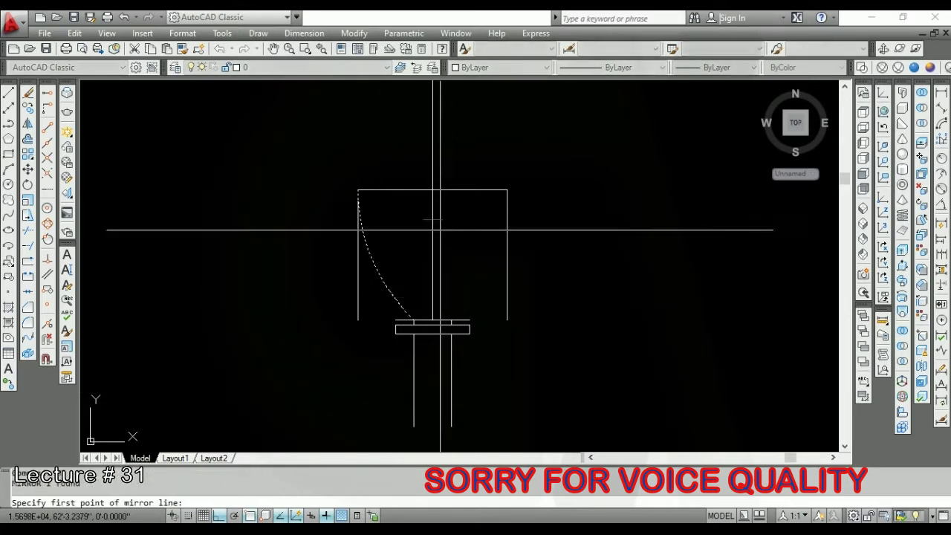
pyautogui.click(445, 226)
pyautogui.click(439, 134)
pyautogui.press('Return')
pyautogui.scroll(2, 443, 287)
pyautogui.scroll(-2, 371, 333)
pyautogui.scroll(2, 368, 334)
pyautogui.scroll(1, 355, 342)
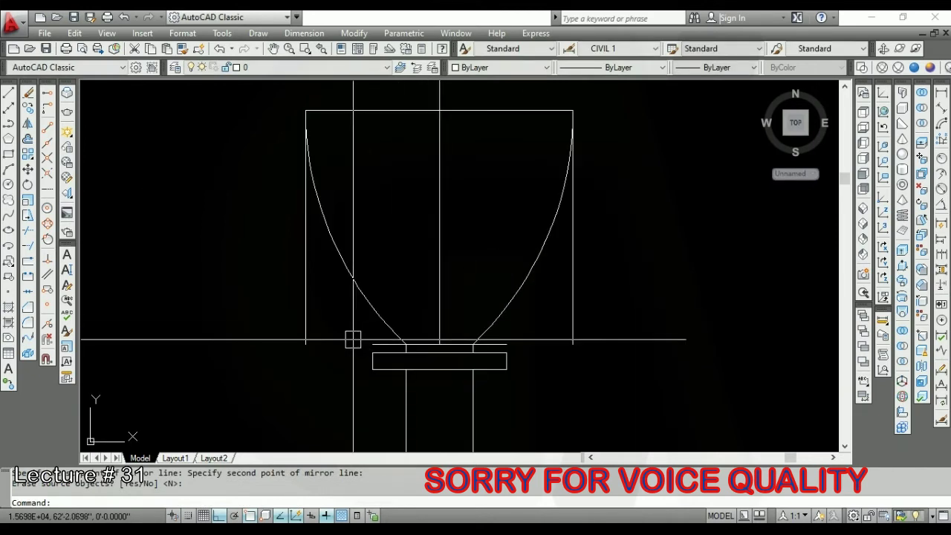
# Fillet both arcs to the base line at radius 0 for sharp joins.
pyautogui.press('f')
pyautogui.press('Return')
pyautogui.press('r')
pyautogui.press('Return')
pyautogui.write('0')
pyautogui.press('Return')
pyautogui.scroll(5, 408, 336)
pyautogui.click(432, 381)
pyautogui.scroll(-3, 340, 335)
pyautogui.scroll(-2, 410, 341)
pyautogui.scroll(3, 409, 342)
pyautogui.click(313, 327)
pyautogui.press('Return')
pyautogui.click(423, 352)
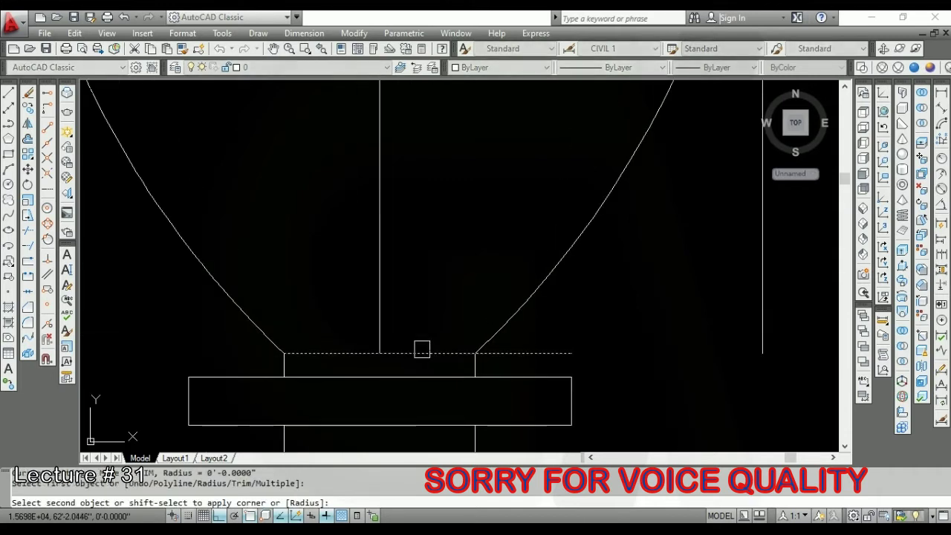
pyautogui.click(501, 324)
pyautogui.scroll(-5, 458, 354)
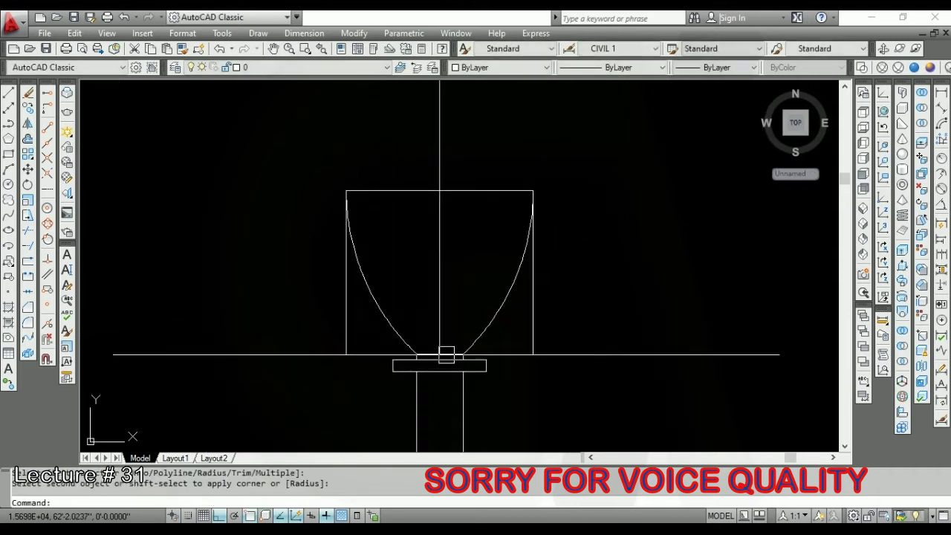
# Select the right vertical guide line and window-select the left one.
pyautogui.click(535, 307)
pyautogui.click(364, 312)
pyautogui.click(335, 327)
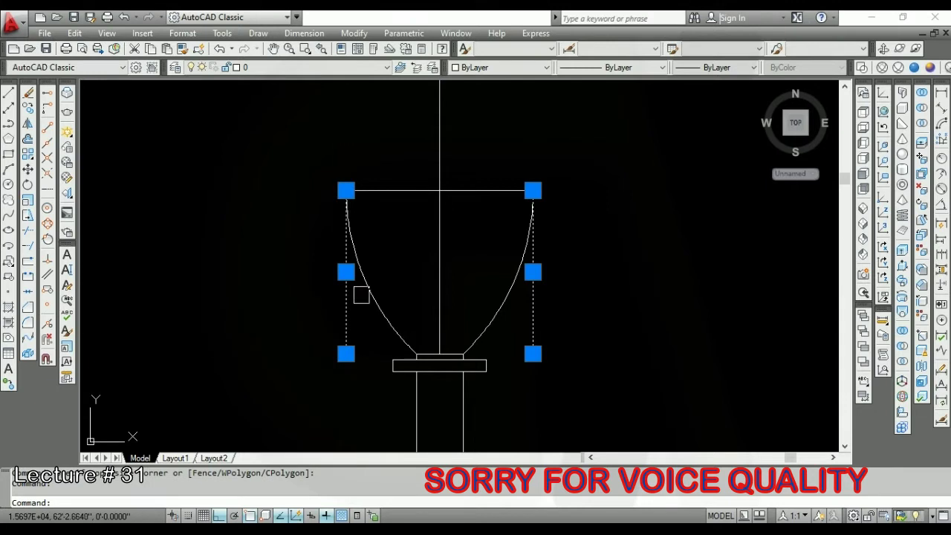
# Delete the two guide lines, then offset the bowl's top line downward and the centre line sideways.
pyautogui.press('Delete')
pyautogui.write('o')
pyautogui.press('Return')
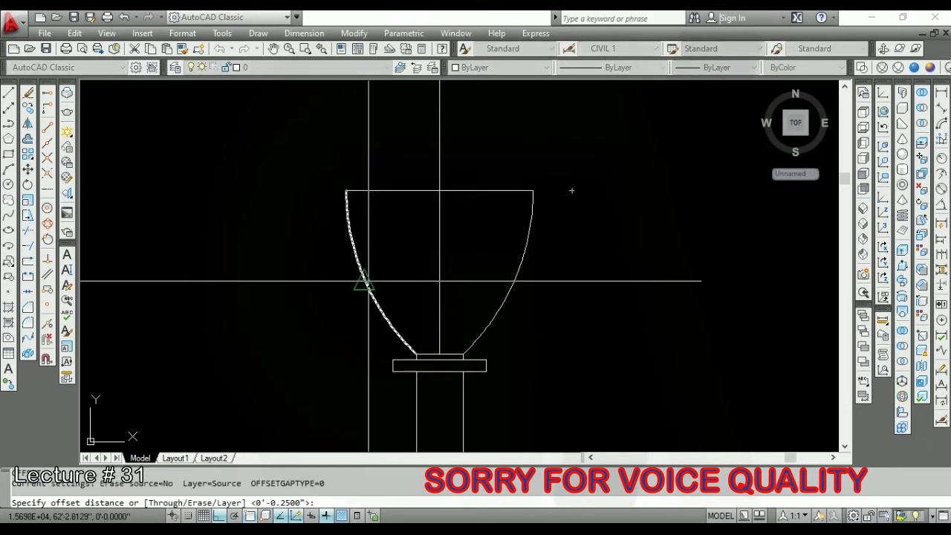
pyautogui.write('.25')
pyautogui.press('Return')
pyautogui.click(404, 192)
pyautogui.click(404, 265)
pyautogui.scroll(5, 420, 256)
pyautogui.click(462, 282)
pyautogui.click(448, 292)
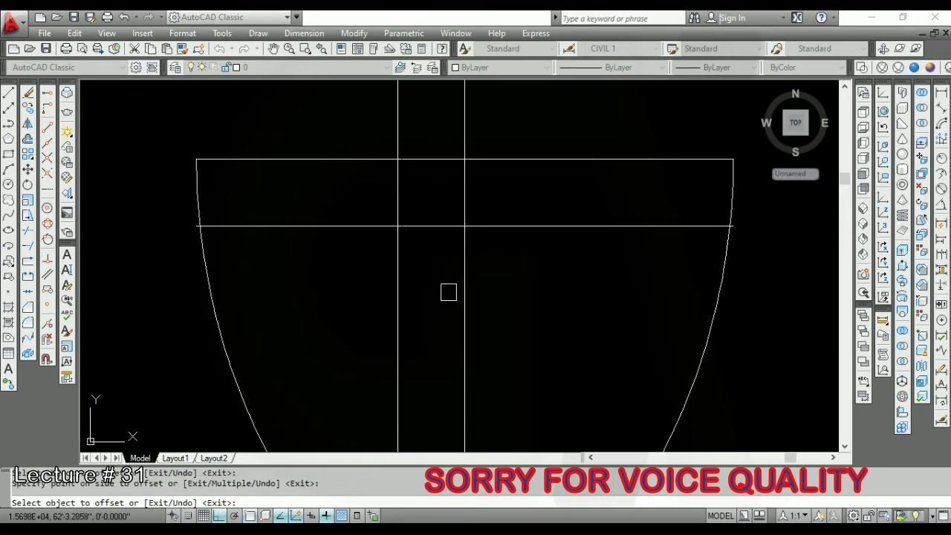
pyautogui.press('Return')
pyautogui.scroll(-3, 503, 334)
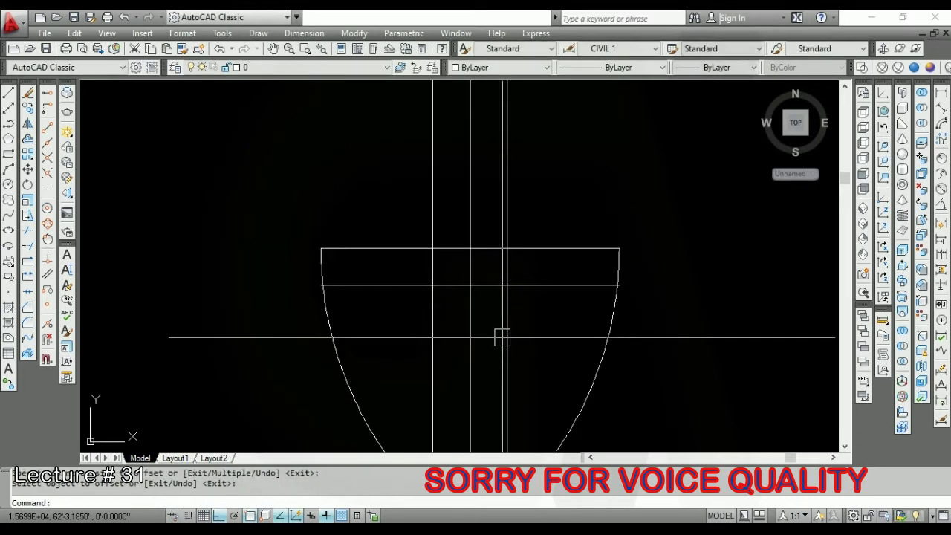
# Fillet the notch's two corners at radius 0 against the offset horizontal line.
pyautogui.press('f')
pyautogui.press('Return')
pyautogui.press('r')
pyautogui.press('Return')
pyautogui.write('0')
pyautogui.press('Return')
pyautogui.scroll(3, 503, 338)
pyautogui.click(518, 281)
pyautogui.click(482, 305)
pyautogui.press('Return')
pyautogui.click(421, 305)
pyautogui.click(370, 277)
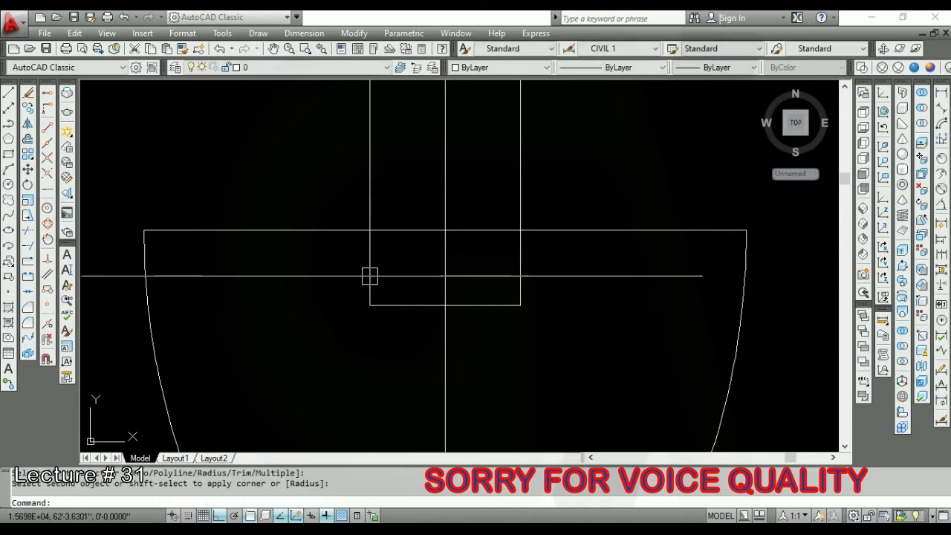
# Trim the vertical stubs sticking above the bowl's rim using the top line as cutting edge.
pyautogui.press('Return')
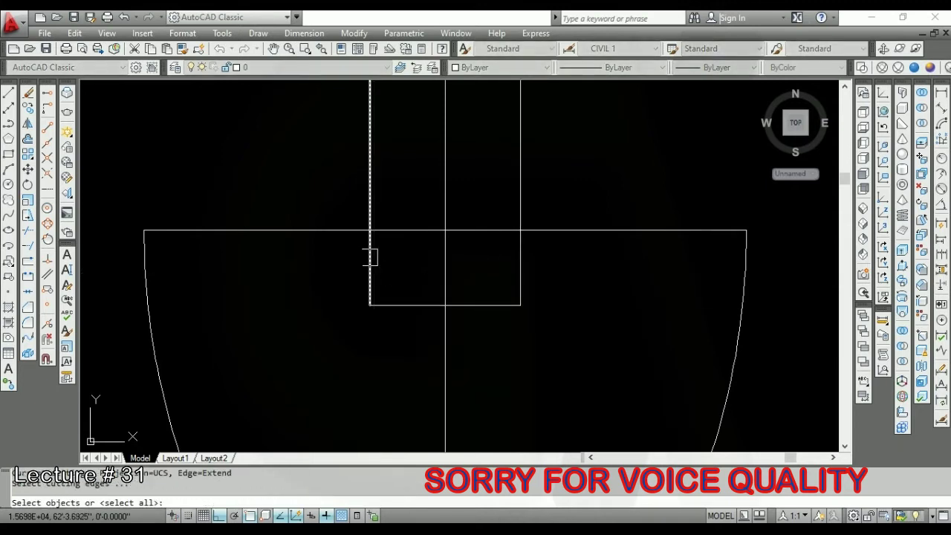
pyautogui.click(383, 233)
pyautogui.press('Return')
pyautogui.click(373, 216)
pyautogui.click(516, 199)
# Offset both notch side edges inward to add the thin 0.03 inner walls.
pyautogui.press('Return')
pyautogui.press('Return')
pyautogui.press('Return')
pyautogui.scroll(-5, 391, 275)
pyautogui.scroll(2, 411, 272)
pyautogui.press('Escape')
pyautogui.write('o')
pyautogui.press('Return')
pyautogui.write('.')
pyautogui.write('5')
pyautogui.press('Return')
pyautogui.scroll(2, 448, 268)
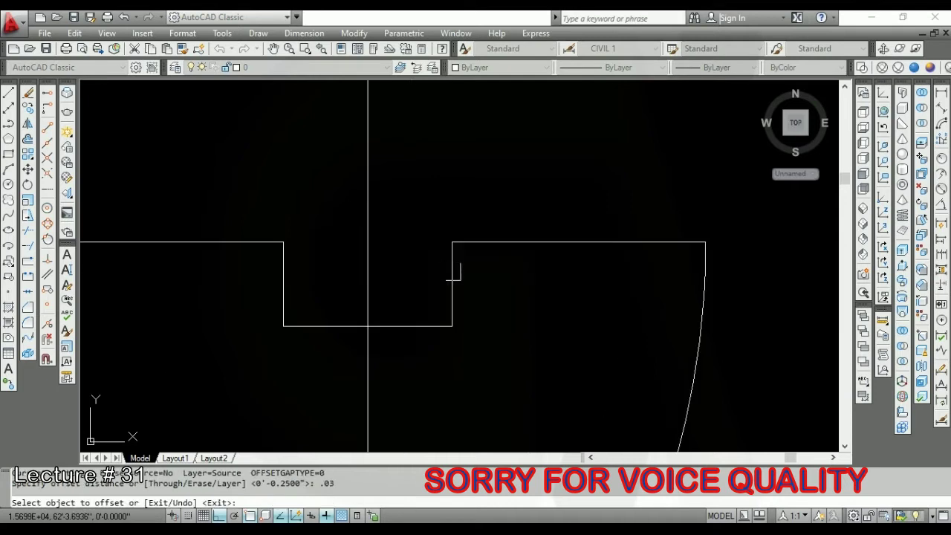
pyautogui.click(452, 271)
pyautogui.click(415, 305)
pyautogui.click(283, 294)
pyautogui.click(288, 286)
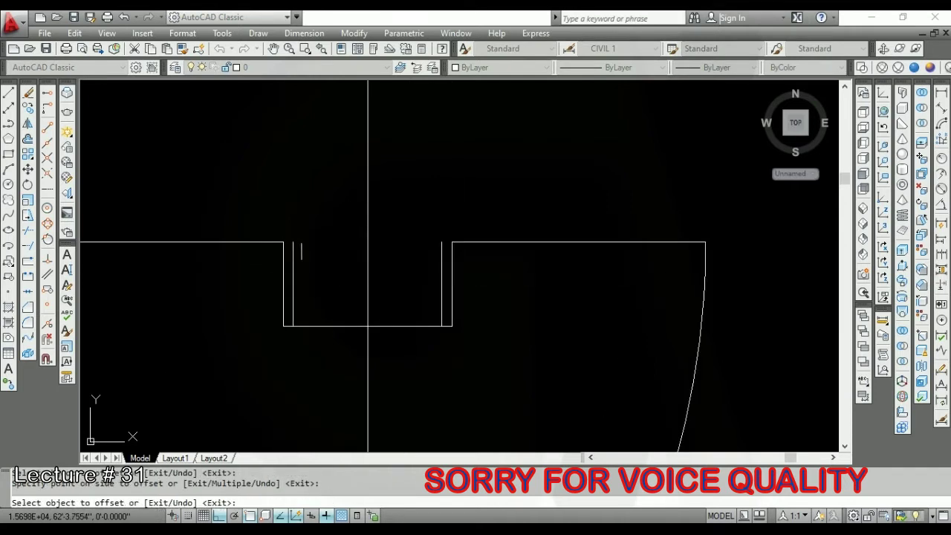
pyautogui.scroll(-2, 330, 348)
pyautogui.press('Return')
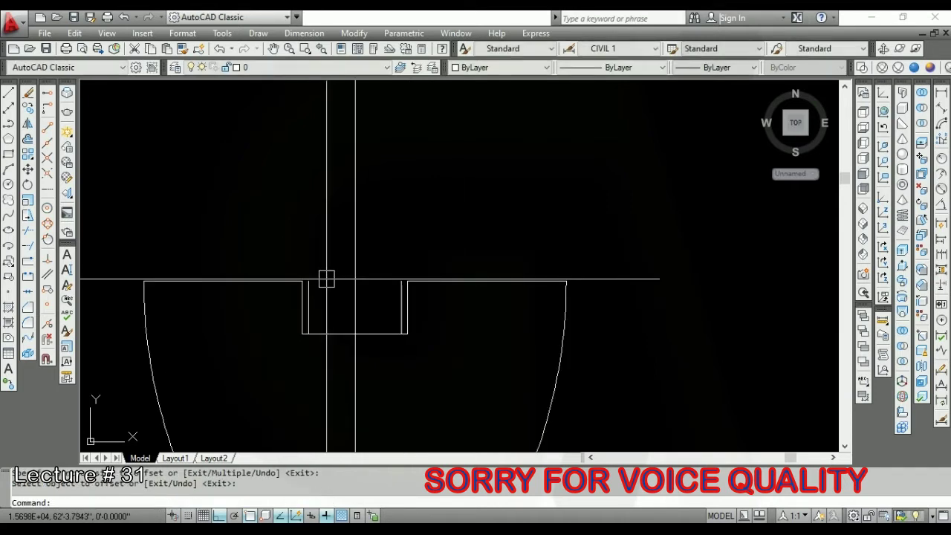
pyautogui.write('l')
pyautogui.press('Return')
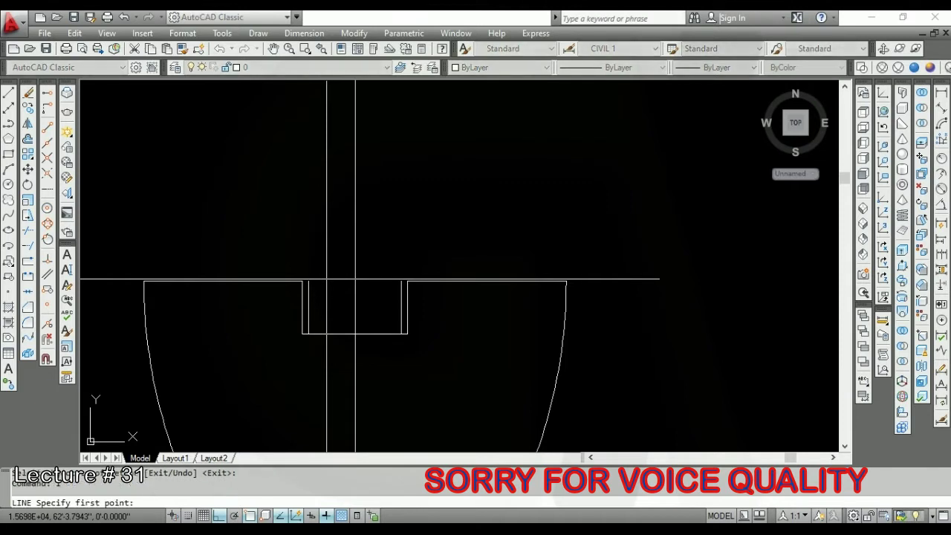
# Draw a line closing the top of the inner notch; a zero-radius fillet is started and cancelled.
pyautogui.scroll(3, 328, 276)
pyautogui.click(287, 284)
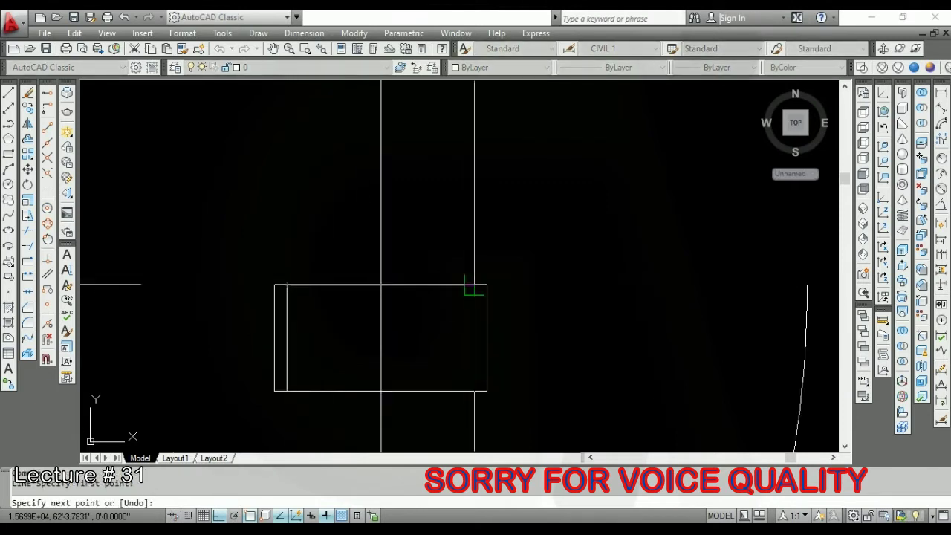
pyautogui.click(475, 285)
pyautogui.press('Return')
pyautogui.write('f')
pyautogui.press('Return')
pyautogui.write('r')
pyautogui.press('Return')
pyautogui.write('0')
pyautogui.press('Return')
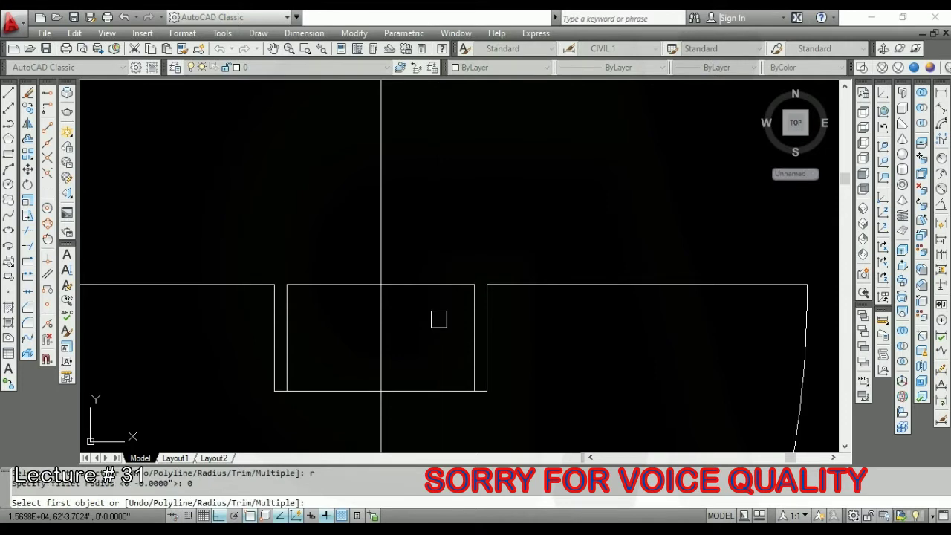
pyautogui.press('Escape')
pyautogui.scroll(-5, 437, 335)
pyautogui.scroll(3, 456, 333)
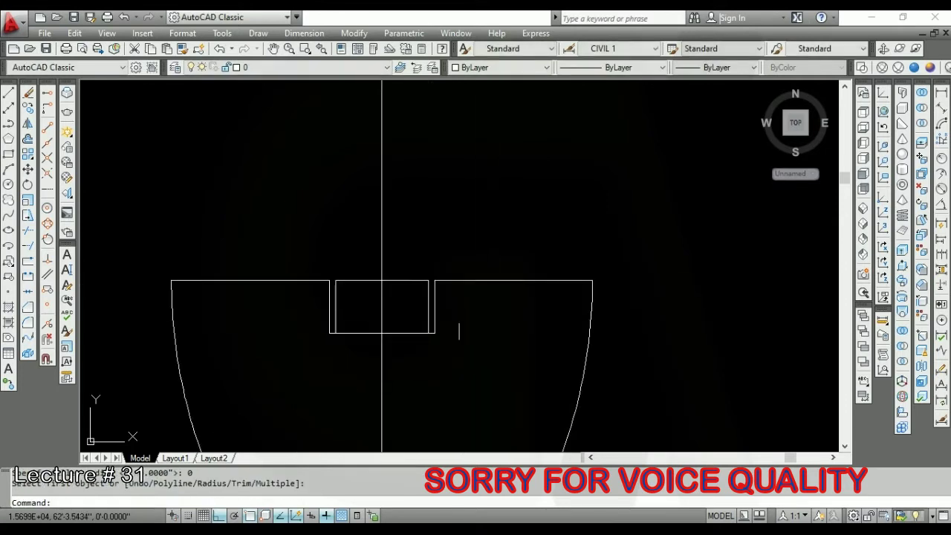
# Draw sloped lines from both notch base corners up to the rim's right and left corners.
pyautogui.write('l')
pyautogui.press('Return')
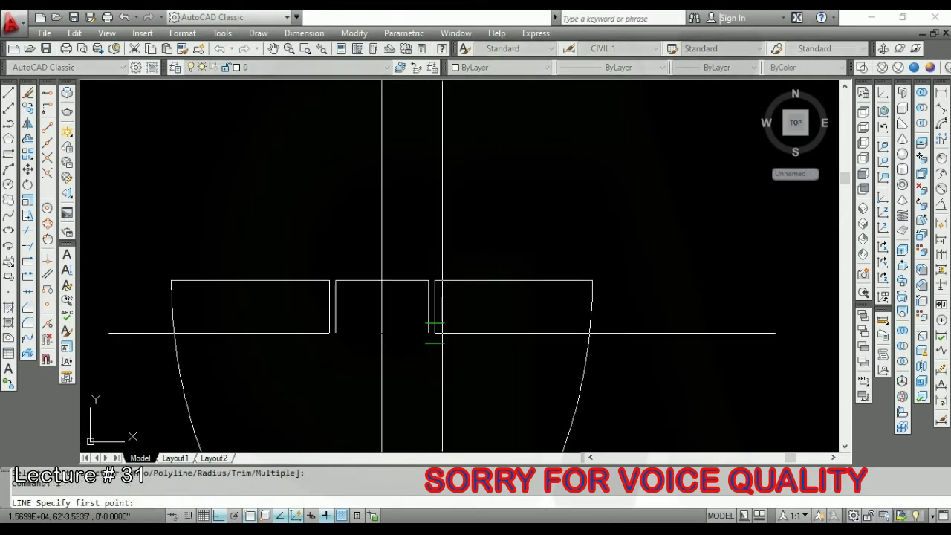
pyautogui.click(435, 333)
pyautogui.click(592, 281)
pyautogui.press('Return')
pyautogui.press('Return')
pyautogui.click(329, 333)
pyautogui.click(174, 333)
pyautogui.click(171, 280)
# Offset the bowl's left curve 0.25 inward.
pyautogui.press('Return')
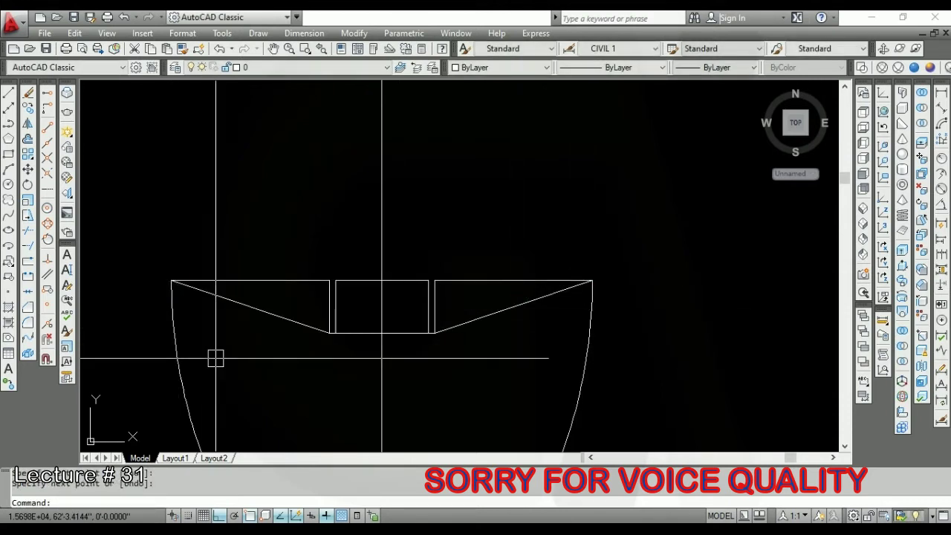
pyautogui.write('o')
pyautogui.press('Return')
pyautogui.write('.25')
pyautogui.press('Return')
pyautogui.click(174, 329)
pyautogui.click(299, 340)
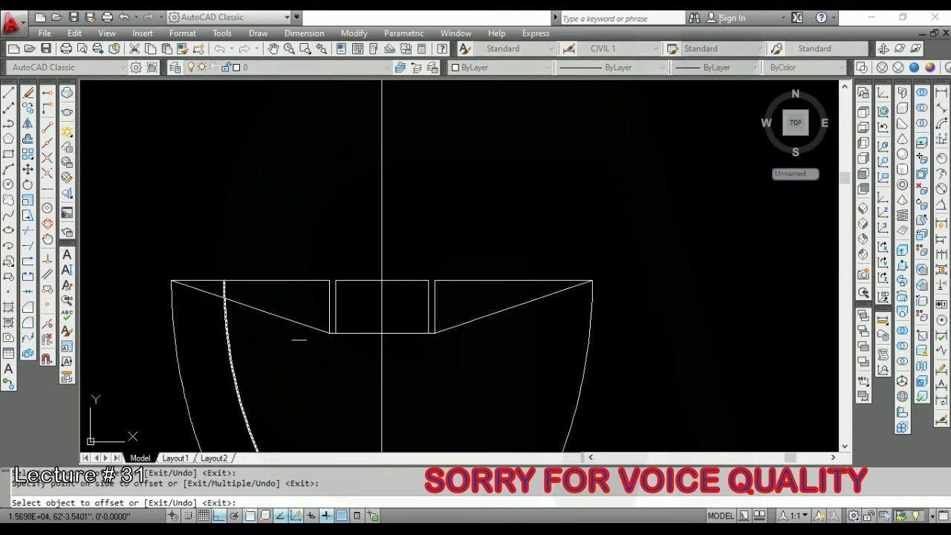
# Offset the bowl's right curve 0.25 inward as well.
pyautogui.click(595, 356)
pyautogui.click(584, 329)
pyautogui.scroll(2, 550, 290)
pyautogui.press('Return')
# Stretch the upper ends of the right and left sloped lines onto the inner curves' tops.
pyautogui.click(520, 308)
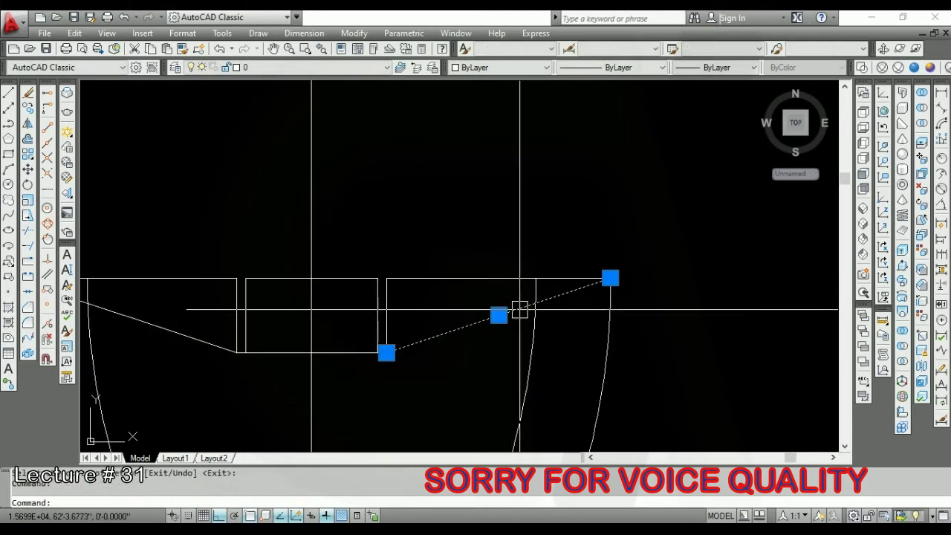
pyautogui.click(611, 278)
pyautogui.click(536, 278)
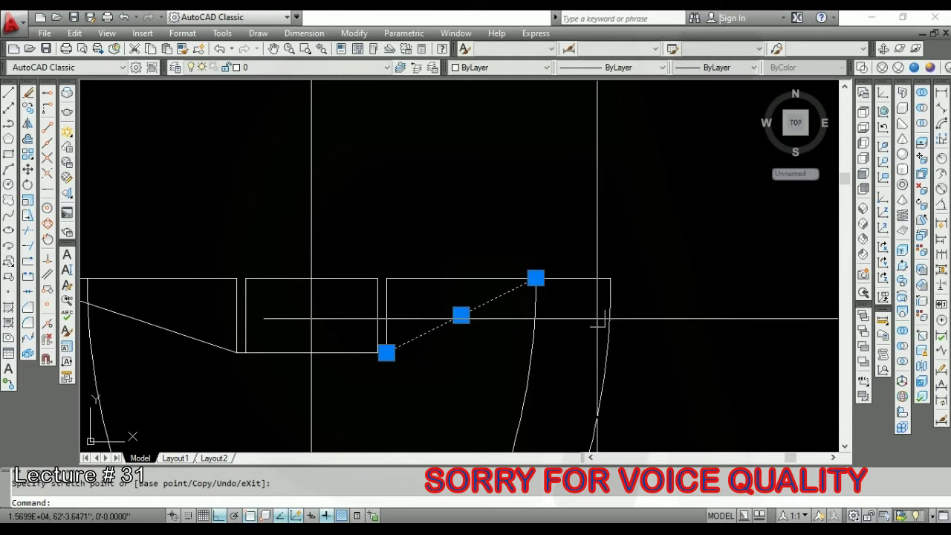
pyautogui.scroll(-3, 575, 334)
pyautogui.click(235, 304)
pyautogui.click(223, 299)
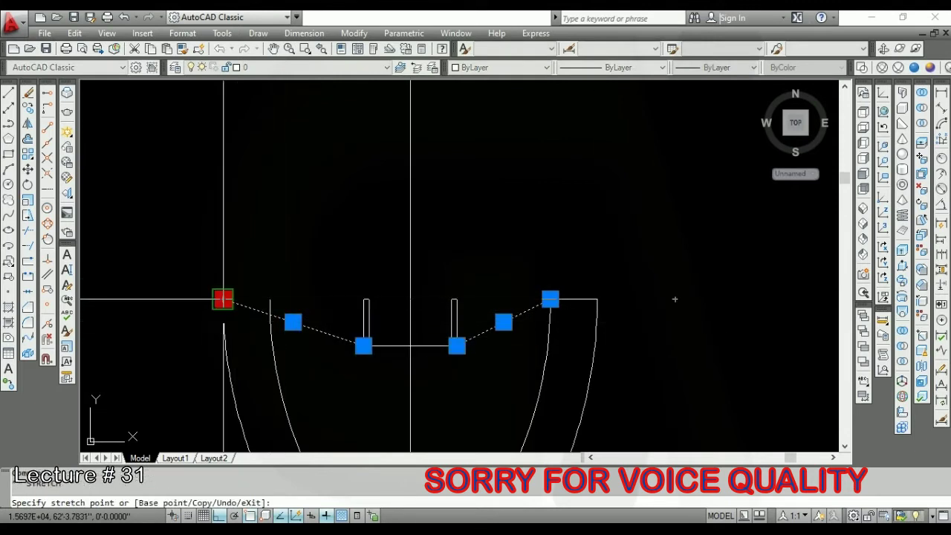
pyautogui.click(270, 300)
pyautogui.scroll(-2, 339, 330)
# Delete the left and right inner offset curves.
pyautogui.press('Escape')
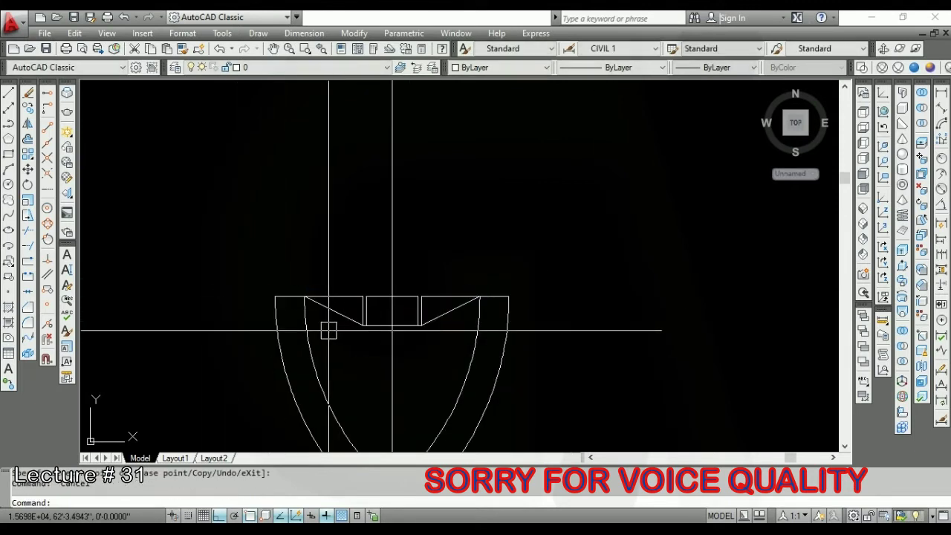
pyautogui.click(317, 343)
pyautogui.press('Delete')
pyautogui.click(472, 361)
pyautogui.press('Delete')
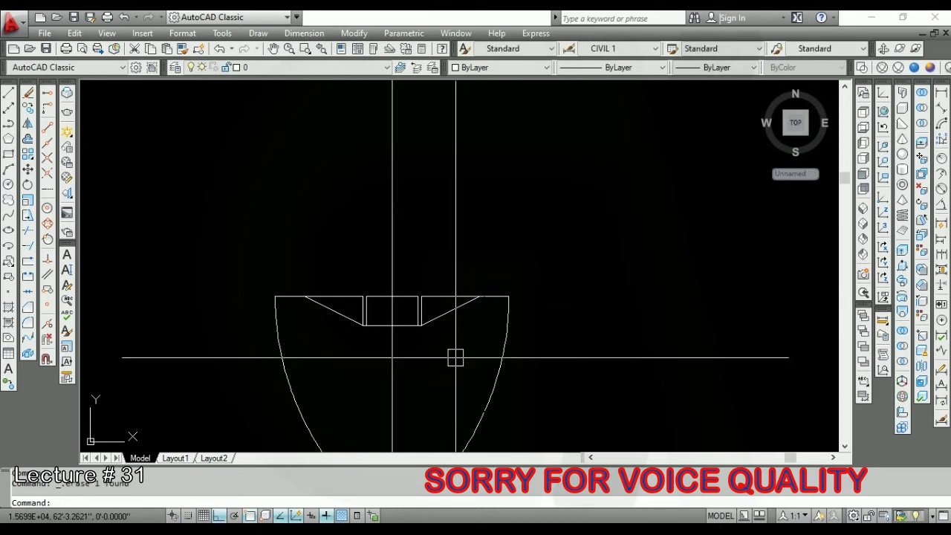
pyautogui.scroll(4, 389, 321)
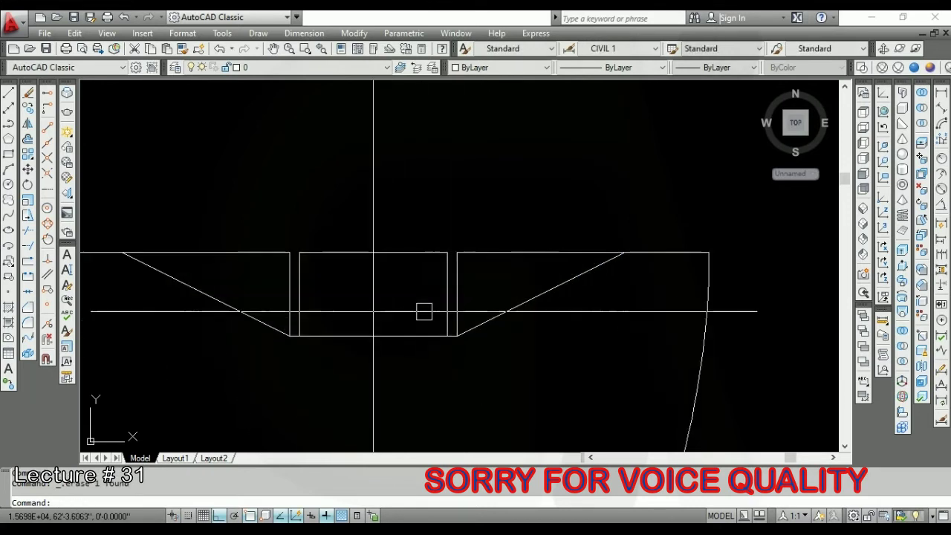
# Try a fillet with a larger radius on the left curve, then cancel it.
pyautogui.click(453, 295)
pyautogui.scroll(-2, 493, 314)
pyautogui.scroll(-1, 493, 315)
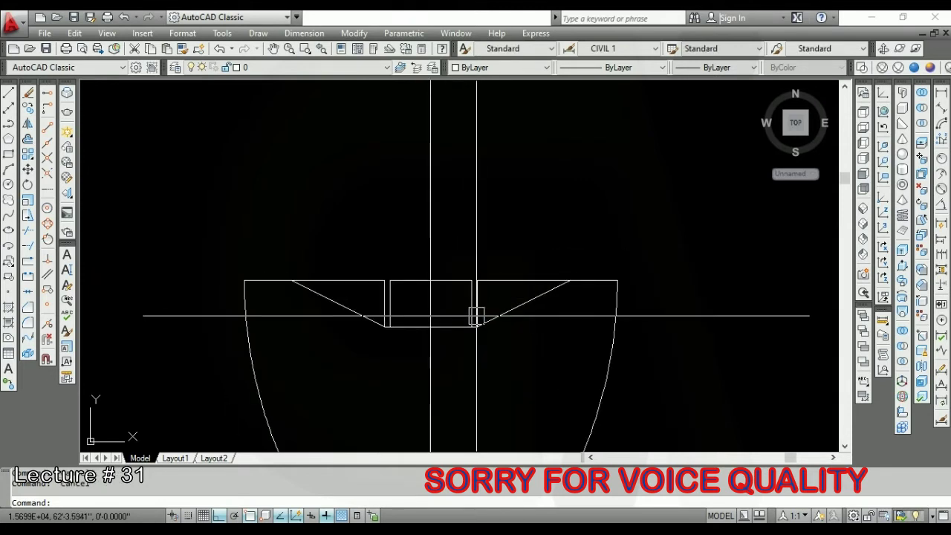
pyautogui.write('f')
pyautogui.press('Return')
pyautogui.write('r')
pyautogui.press('Return')
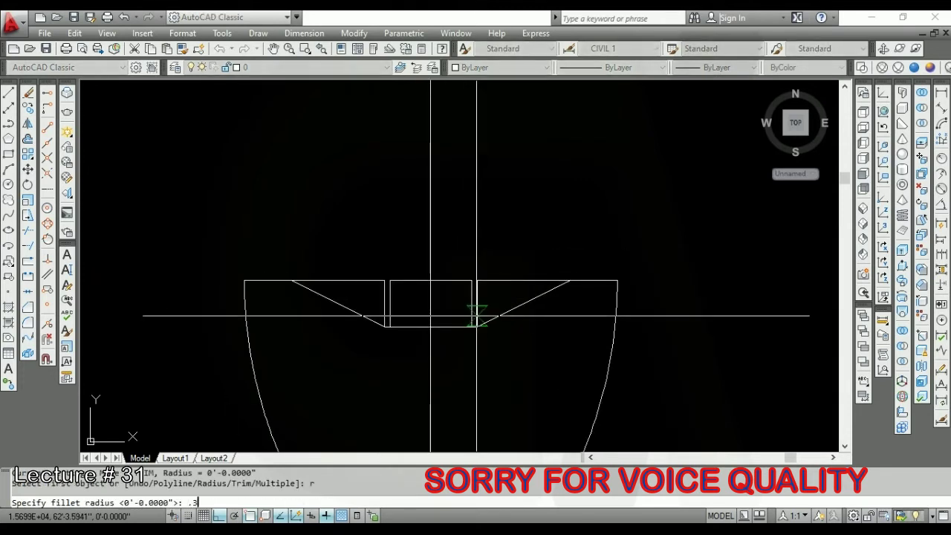
pyautogui.write('0625')
pyautogui.press('Return')
pyautogui.scroll(1, 292, 303)
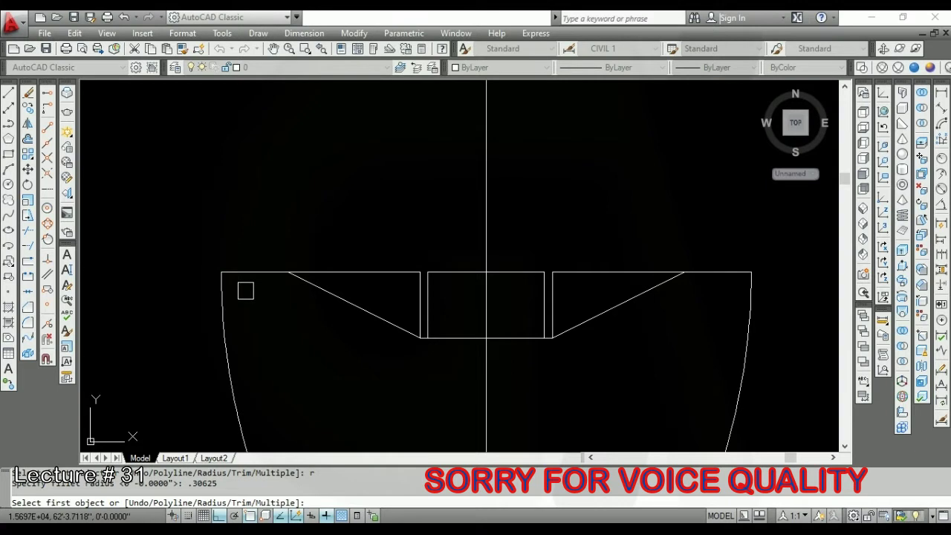
pyautogui.click(230, 295)
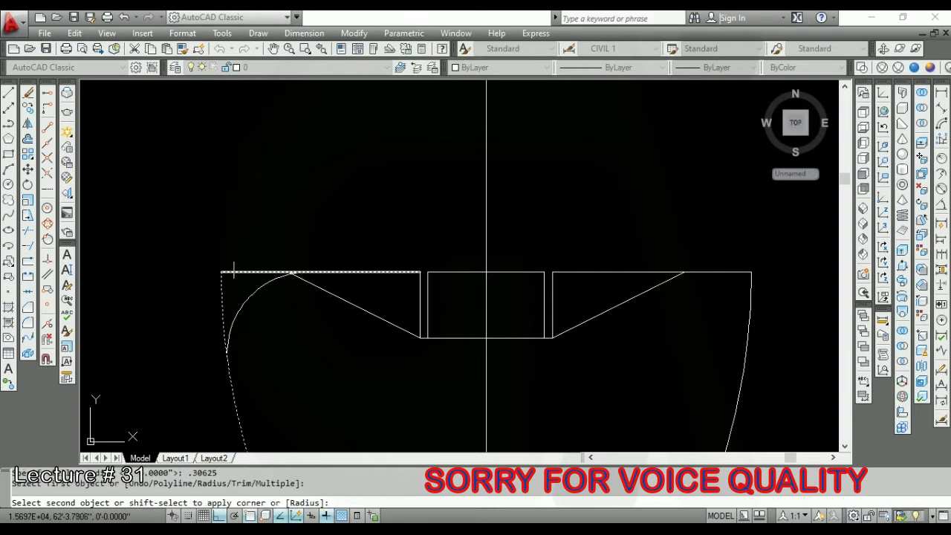
pyautogui.press('Escape')
# Round the rim's left and right outer corners with 0.0625-radius fillets.
pyautogui.press('Return')
pyautogui.write('r')
pyautogui.press('Return')
pyautogui.write('.')
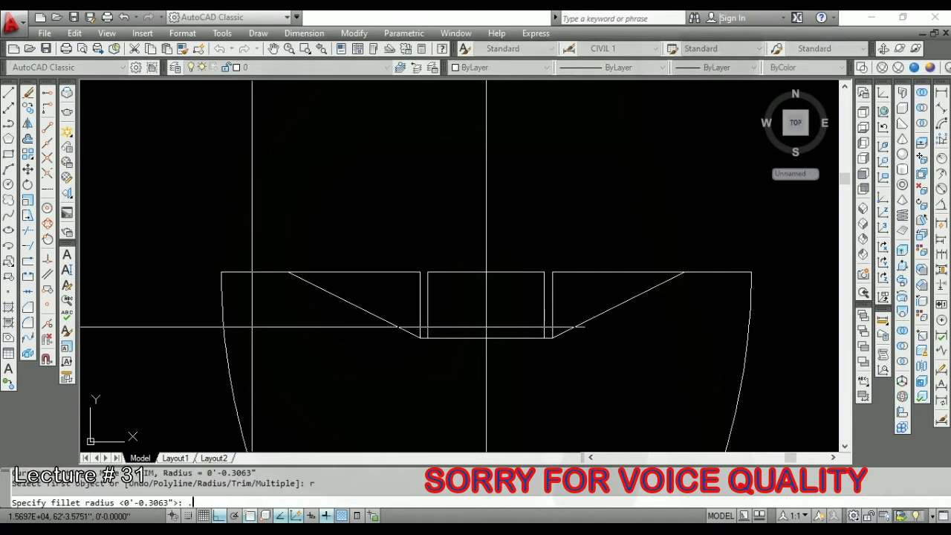
pyautogui.press('Return')
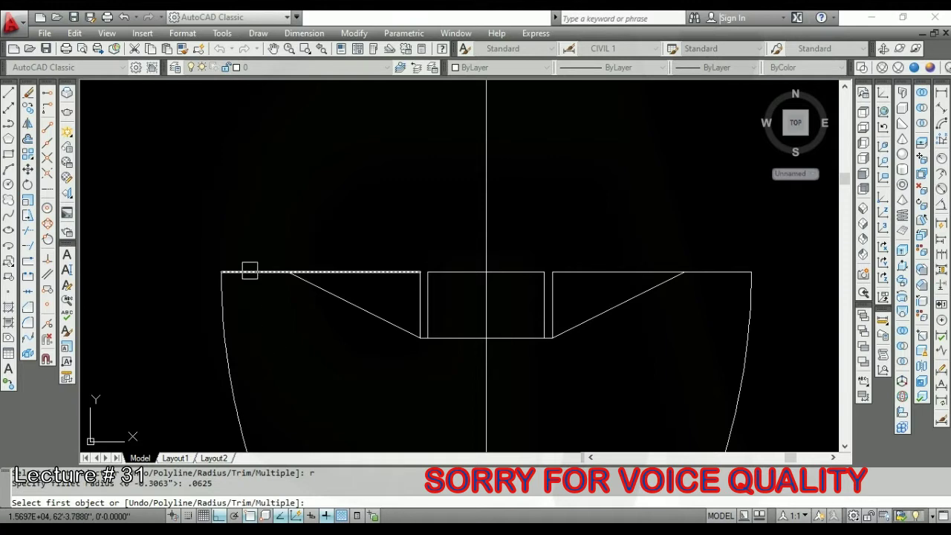
pyautogui.click(249, 271)
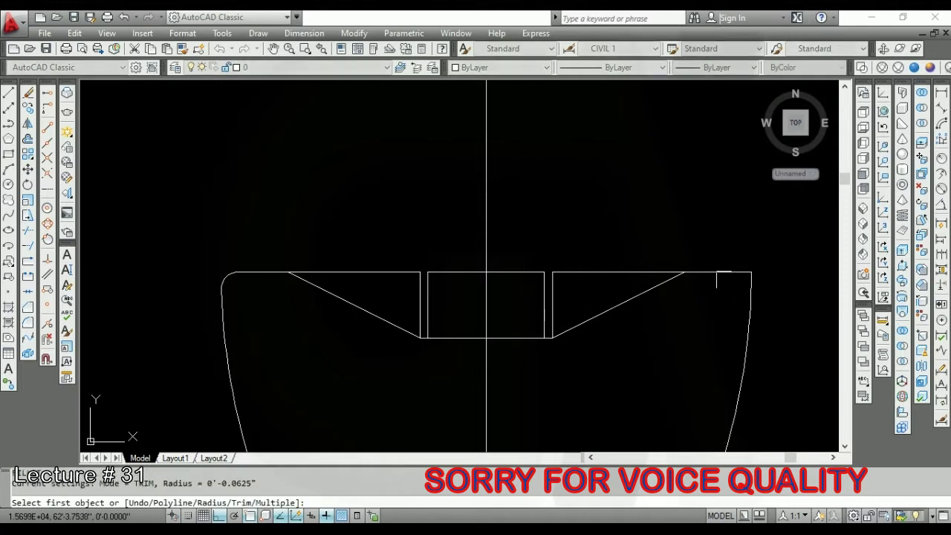
pyautogui.click(748, 299)
pyautogui.scroll(2, 705, 271)
pyautogui.press('Return')
pyautogui.scroll(2, 703, 270)
pyautogui.click(703, 270)
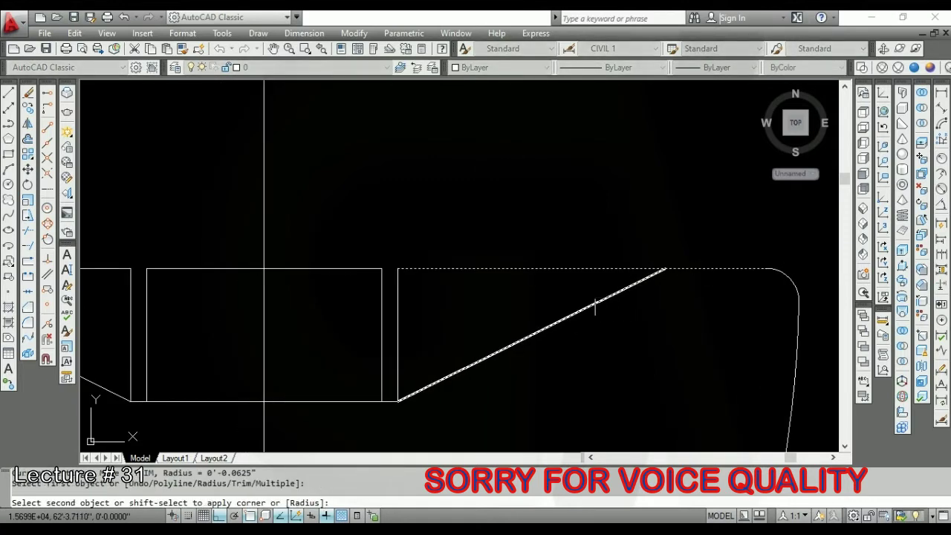
pyautogui.click(594, 308)
pyautogui.scroll(-2, 594, 307)
pyautogui.scroll(-2, 481, 345)
# Fillet the left diagonal to the top line so they meet.
pyautogui.press('Return')
pyautogui.scroll(2, 407, 325)
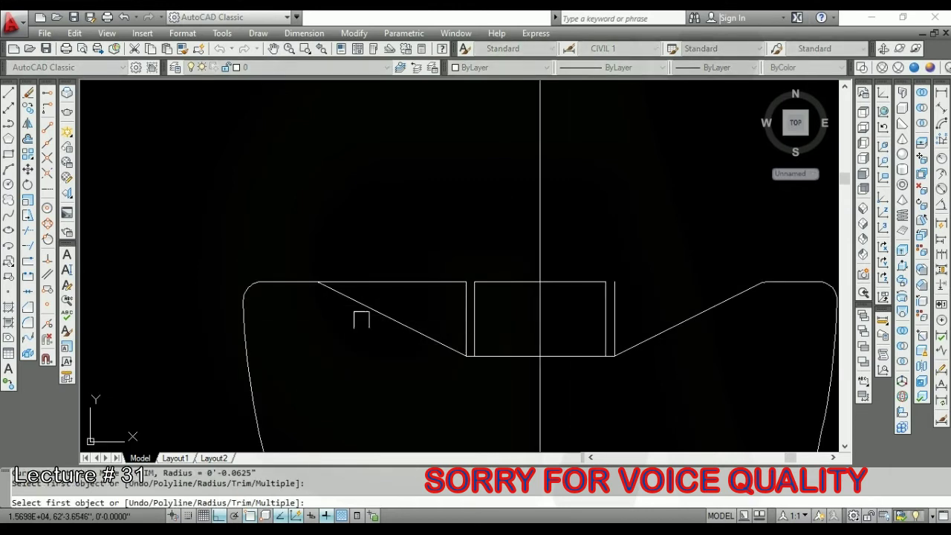
pyautogui.click(342, 294)
pyautogui.click(290, 283)
pyautogui.scroll(-2, 471, 320)
pyautogui.scroll(-2, 393, 323)
# Erase the two short stray vertical lines near the notch.
pyautogui.scroll(2, 472, 320)
pyautogui.scroll(2, 371, 271)
pyautogui.click(371, 270)
pyautogui.press('Delete')
pyautogui.scroll(-2, 416, 312)
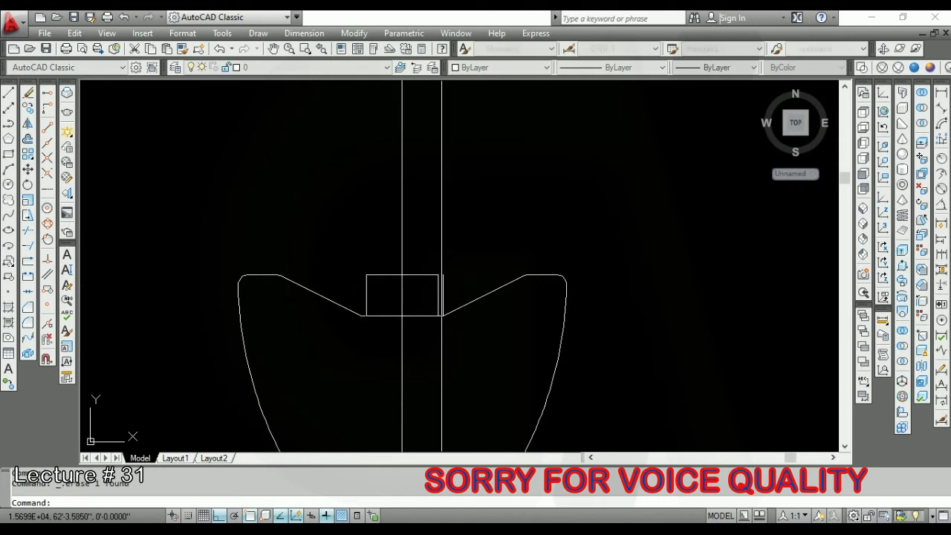
pyautogui.scroll(2, 430, 333)
pyautogui.click(424, 284)
pyautogui.press('Delete')
pyautogui.scroll(-3, 446, 312)
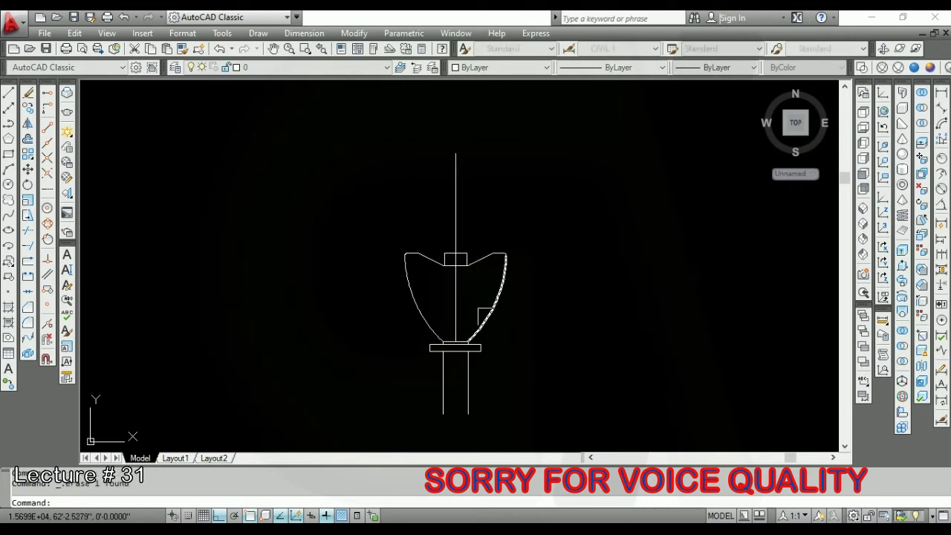
pyautogui.scroll(2, 473, 326)
pyautogui.scroll(-2, 450, 270)
pyautogui.scroll(1, 403, 292)
pyautogui.click(404, 170)
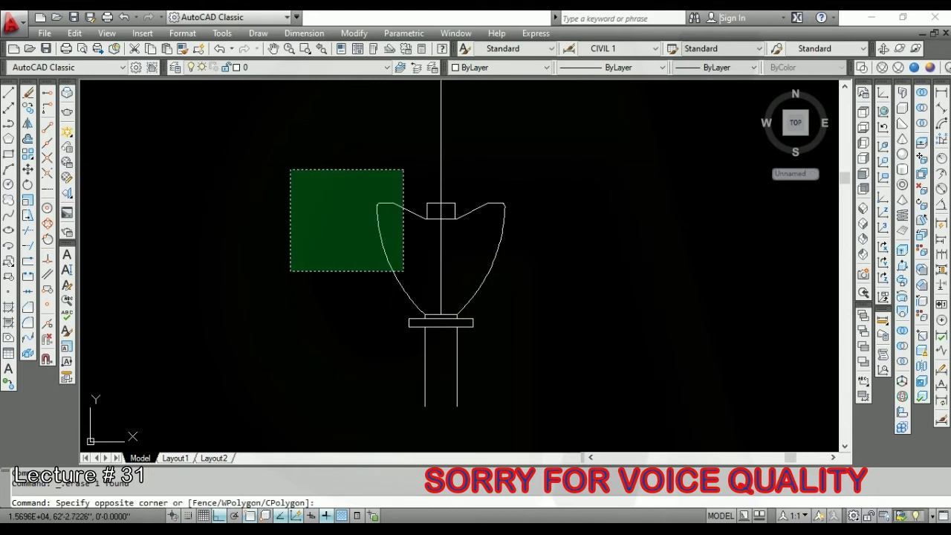
# Mirror the left and right shade arcs about a horizontal line, keeping the originals.
pyautogui.click(293, 270)
pyautogui.click(558, 143)
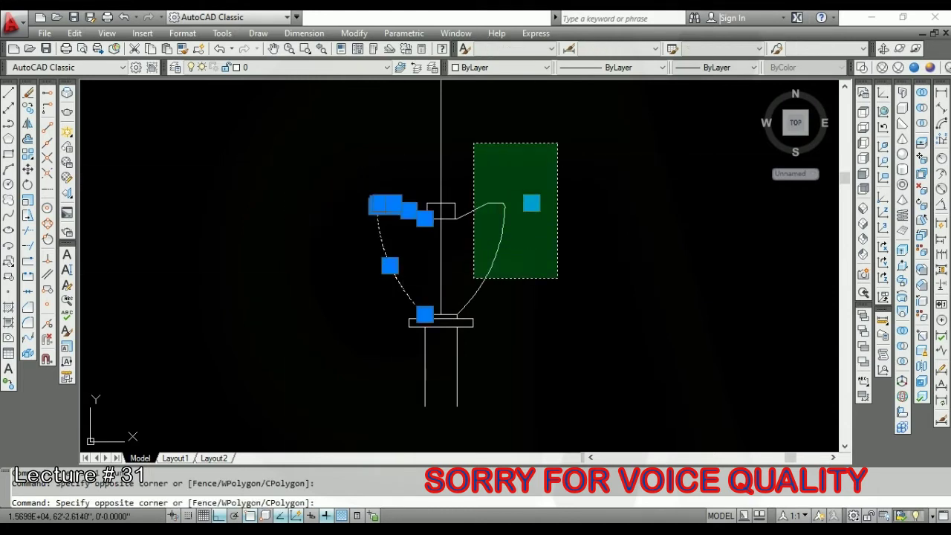
pyautogui.click(474, 278)
pyautogui.write('i')
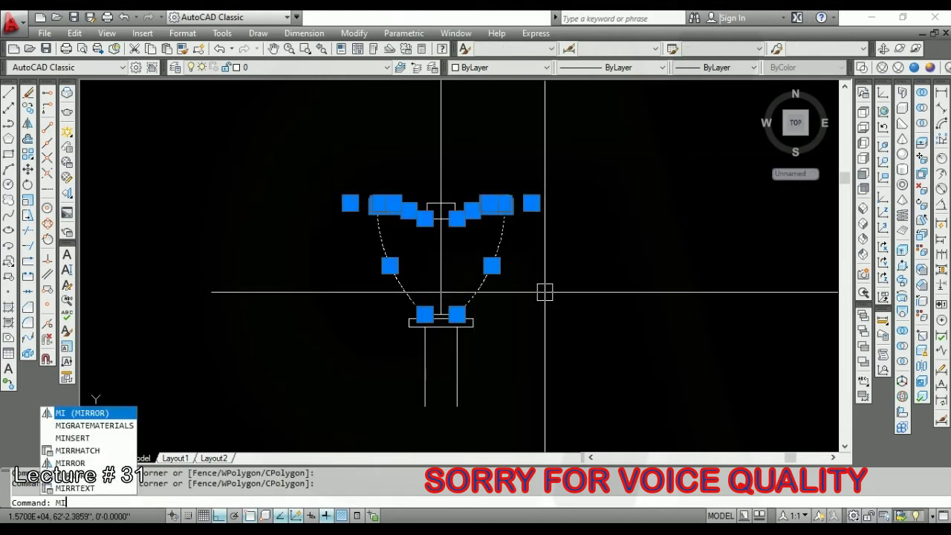
pyautogui.press('Return')
pyautogui.click(439, 367)
pyautogui.click(435, 391)
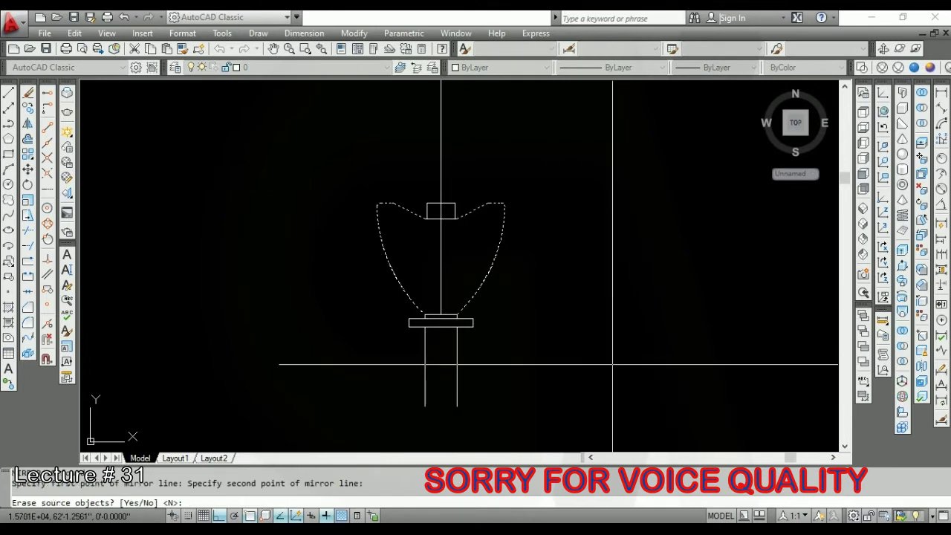
pyautogui.press('Return')
pyautogui.scroll(-2, 498, 339)
pyautogui.scroll(1, 448, 348)
# Mirror the seven collar pieces about a horizontal line, keeping the originals.
pyautogui.press('Return')
pyautogui.click(435, 344)
pyautogui.click(571, 285)
pyautogui.press('Return')
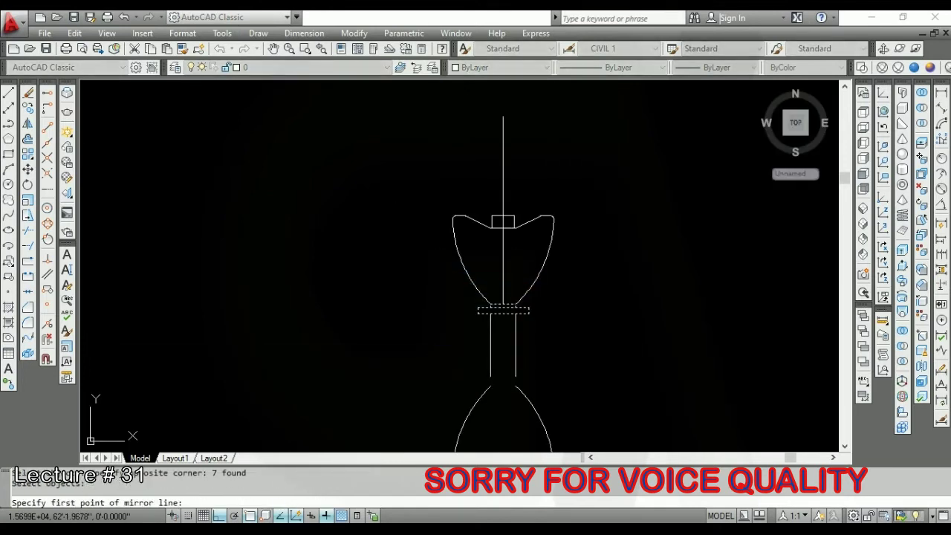
pyautogui.click(514, 348)
pyautogui.click(641, 350)
pyautogui.press('Return')
pyautogui.scroll(-2, 563, 334)
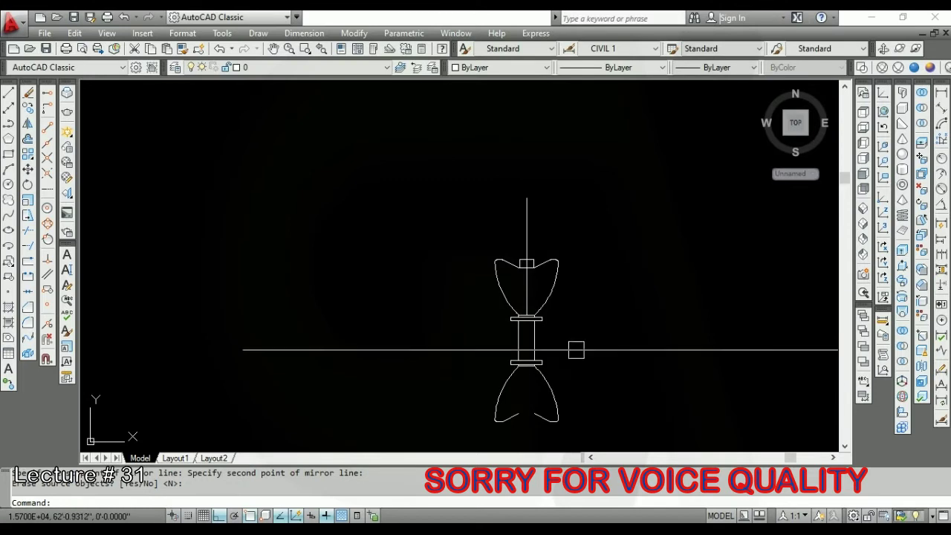
pyautogui.scroll(3, 569, 347)
# Stretch the centerline's bottom end down past the lower shade.
pyautogui.click(467, 240)
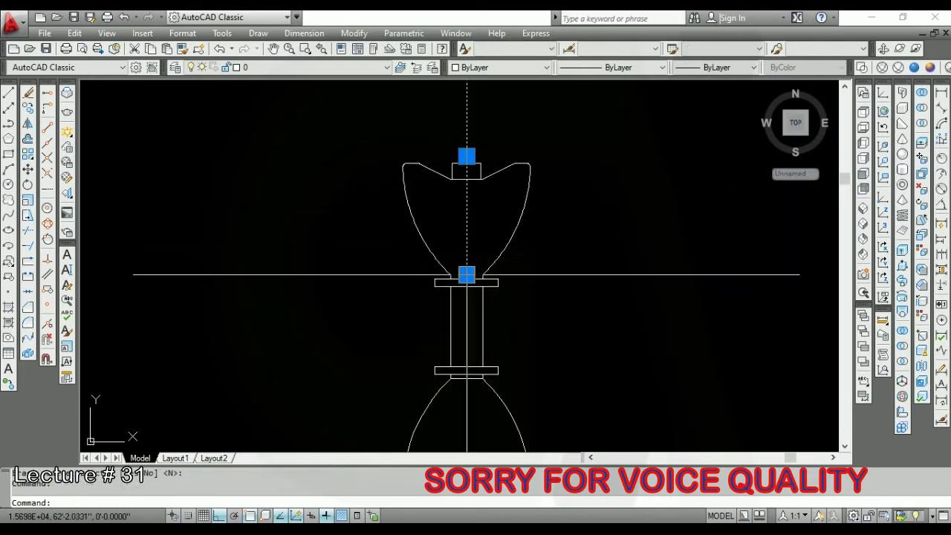
pyautogui.click(466, 273)
pyautogui.scroll(-2, 472, 245)
pyautogui.scroll(-1, 476, 297)
pyautogui.click(476, 321)
pyautogui.scroll(3, 475, 263)
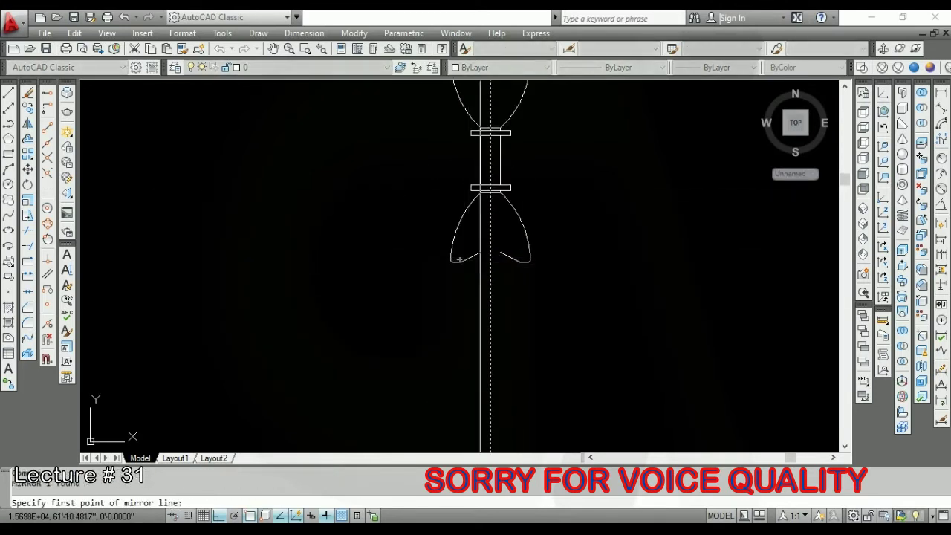
# Trim away the lines crossing the upper collar.
pyautogui.press('Escape')
pyautogui.write('l')
pyautogui.press('Return')
pyautogui.scroll(2, 461, 263)
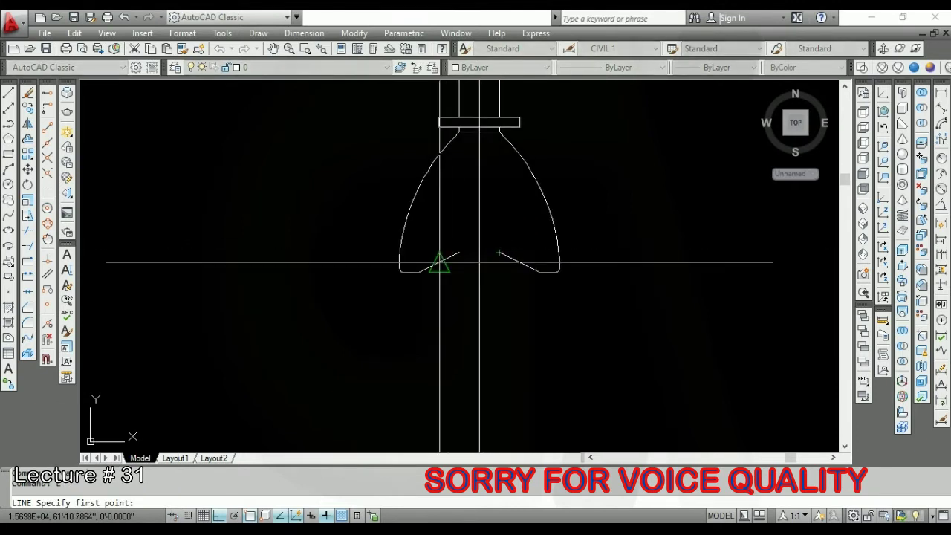
pyautogui.scroll(-6, 414, 330)
pyautogui.press('Escape')
pyautogui.write('tr')
pyautogui.press('Return')
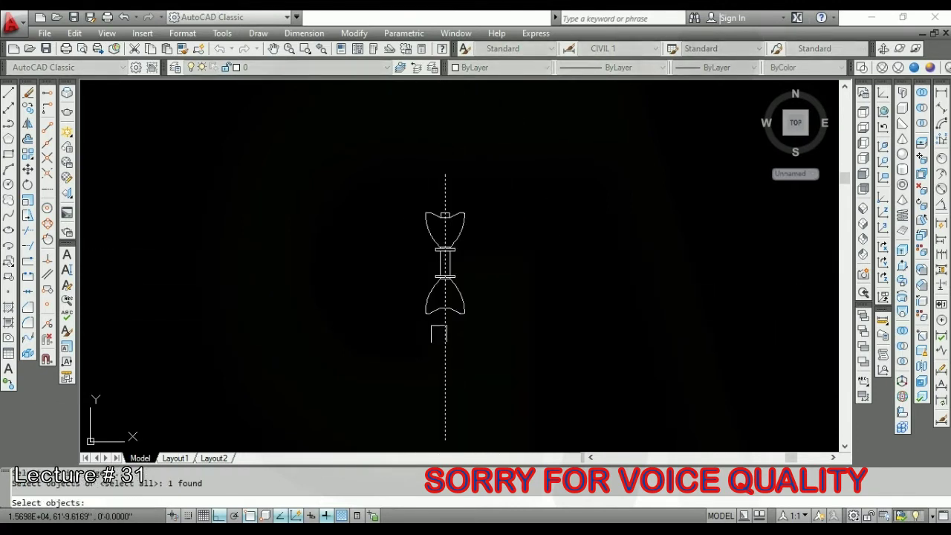
pyautogui.scroll(8, 442, 211)
pyautogui.scroll(-5, 462, 199)
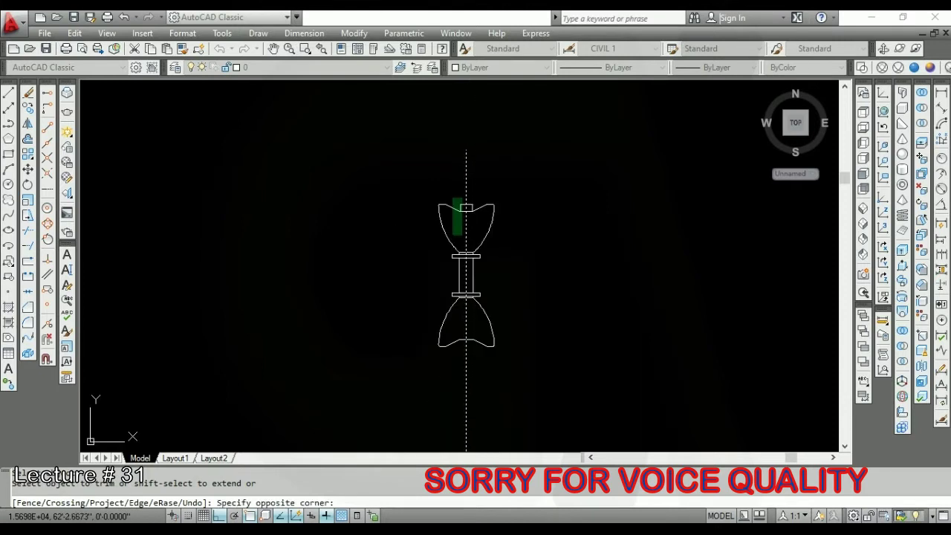
pyautogui.click(394, 350)
pyautogui.press('Return')
# Erase the left arc and the window-selected left-half collar pieces.
pyautogui.press('Delete')
pyautogui.click(472, 196)
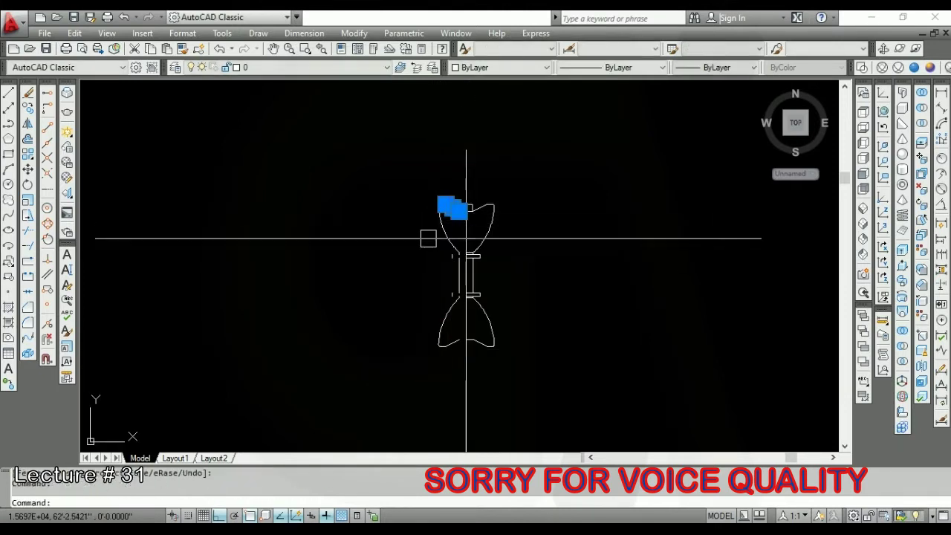
pyautogui.click(403, 264)
pyautogui.press('Delete')
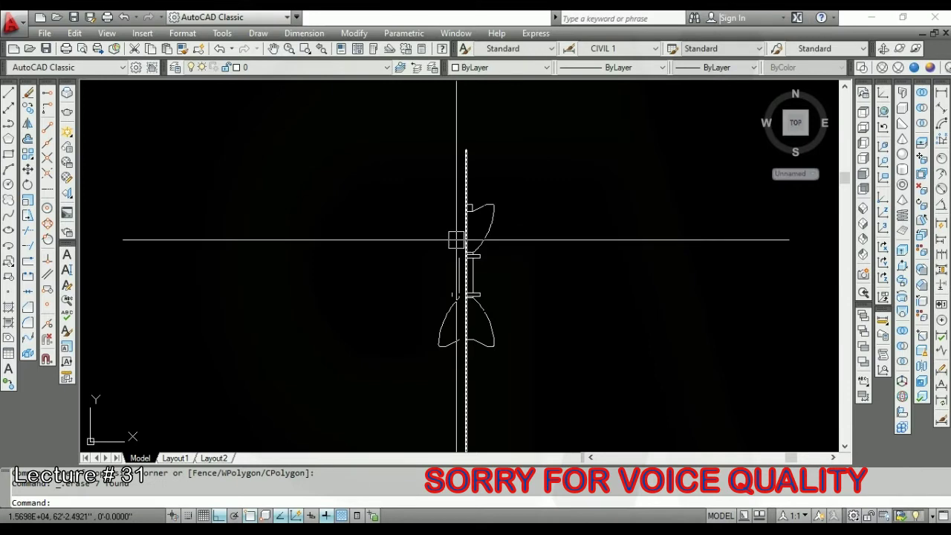
pyautogui.scroll(4, 452, 253)
pyautogui.click(463, 310)
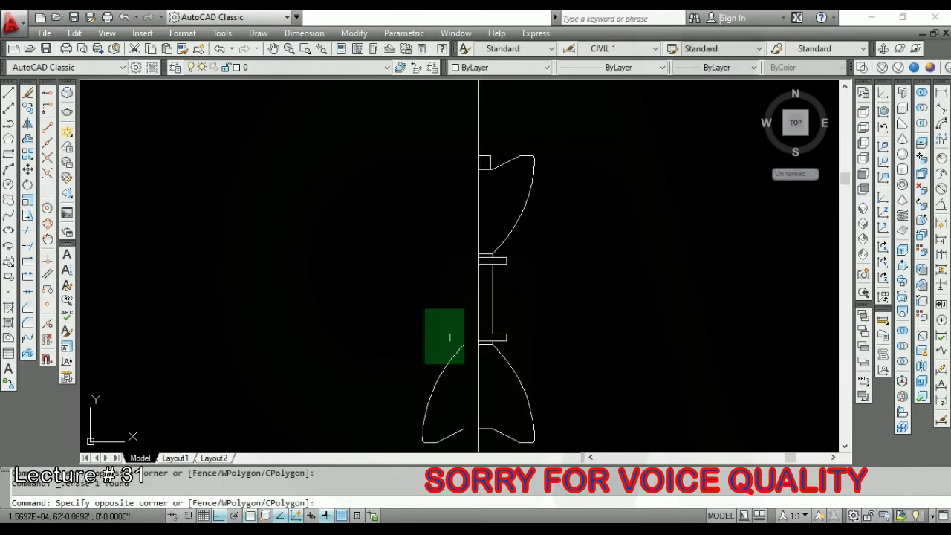
# Erase the leftover line, lower-left arc, small fragment and remaining left-side pieces.
pyautogui.click(424, 361)
pyautogui.press('Delete')
pyautogui.moveTo(435, 412); pyautogui.dragTo(469, 446)
pyautogui.press('Delete')
pyautogui.scroll(-3, 456, 334)
pyautogui.scroll(3, 435, 347)
pyautogui.click(442, 312)
pyautogui.click(336, 399)
pyautogui.press('Delete')
pyautogui.scroll(-2, 401, 334)
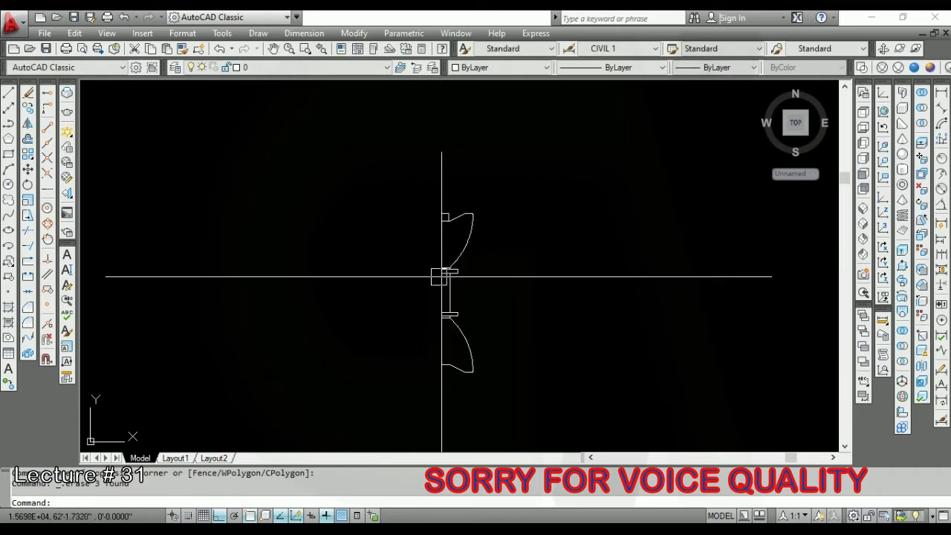
# Erase the short horizontal collar line and the short line below the collar.
pyautogui.write('tr')
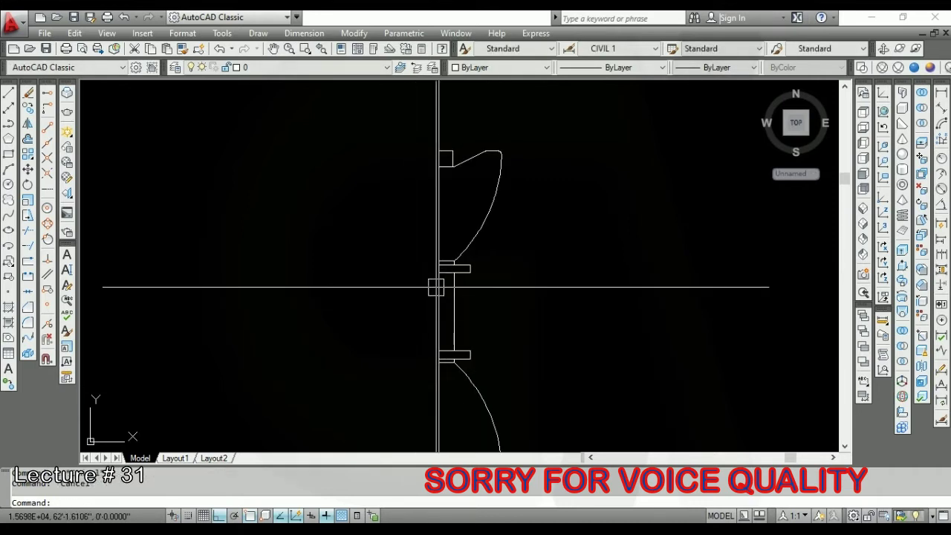
pyautogui.scroll(4, 457, 264)
pyautogui.click(420, 252)
pyautogui.press('Delete')
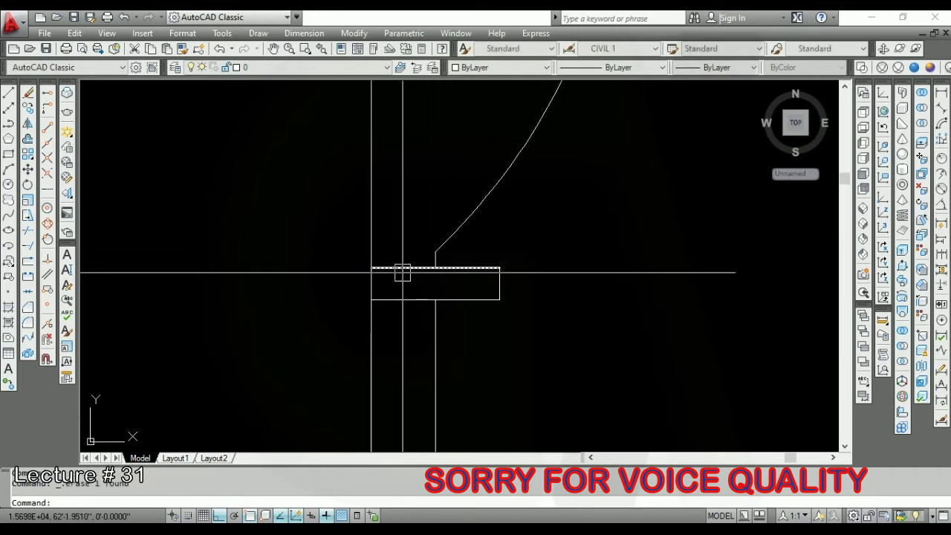
pyautogui.write('tr')
pyautogui.press('Return')
pyautogui.press('Return')
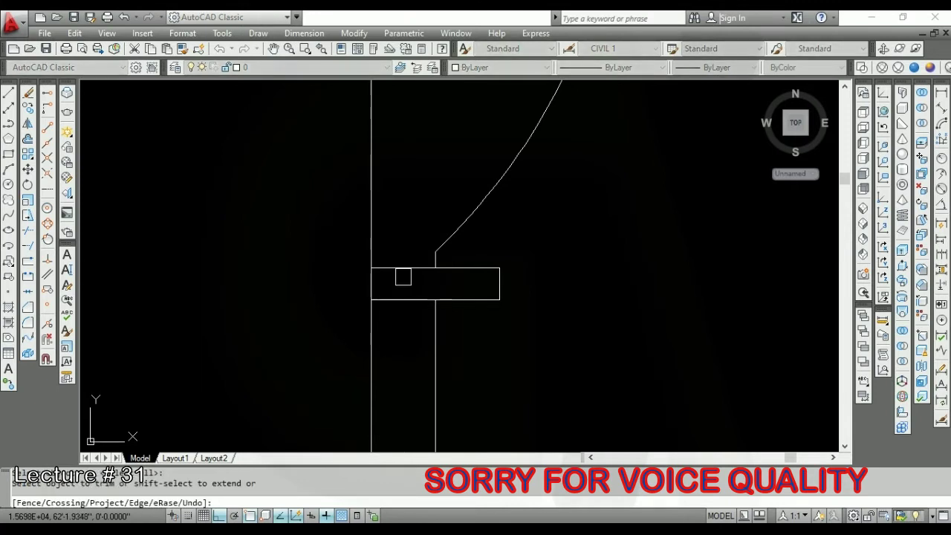
pyautogui.press('Escape')
pyautogui.click(376, 300)
pyautogui.press('Delete')
# Trim away the left part of the lower collar line.
pyautogui.scroll(-4, 432, 278)
pyautogui.scroll(3, 420, 321)
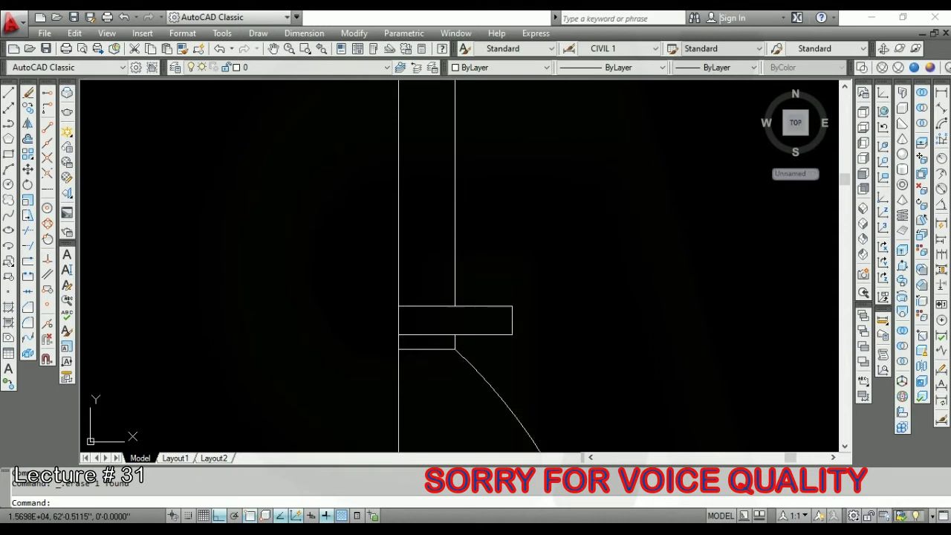
pyautogui.write('tr')
pyautogui.press('Return')
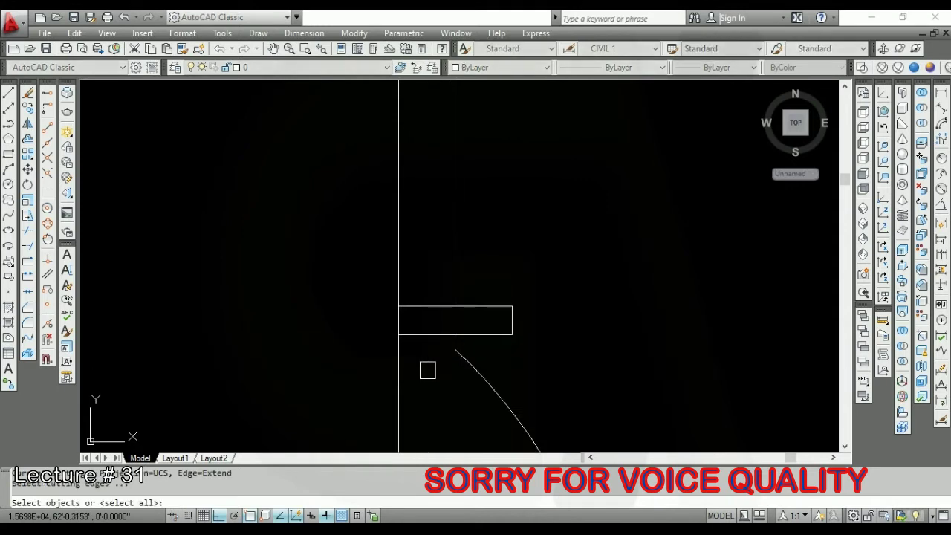
pyautogui.scroll(3, 464, 330)
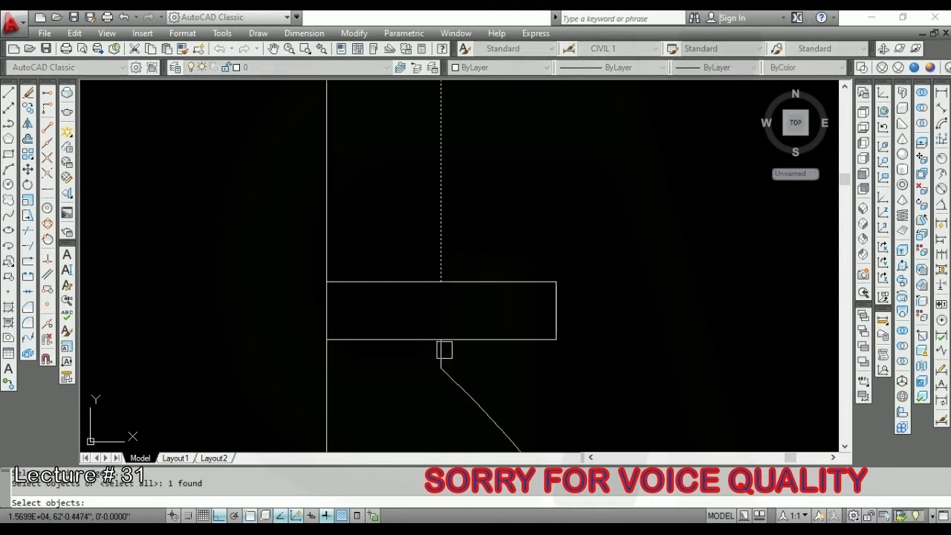
pyautogui.click(407, 282)
pyautogui.press('Return')
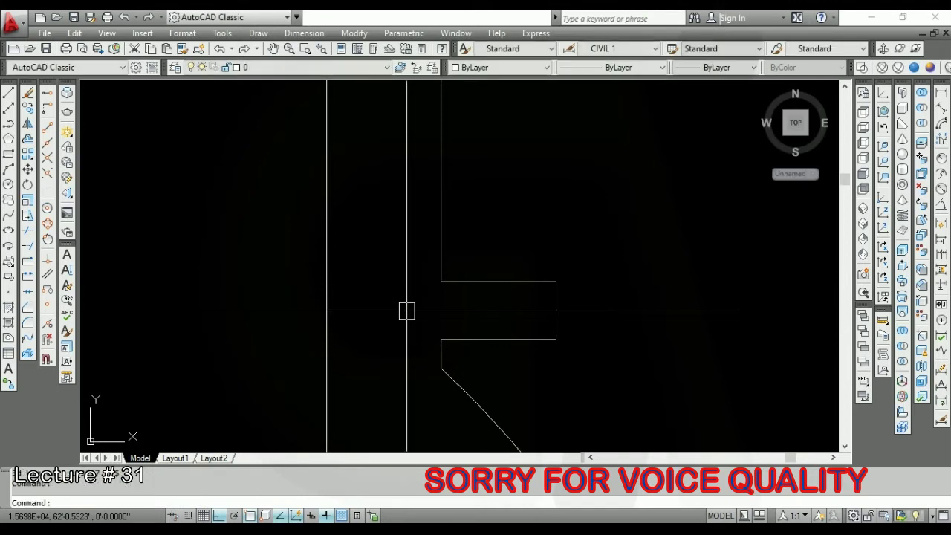
# Fillet the notch's lower corner and top-right corner.
pyautogui.write('f')
pyautogui.press('Return')
pyautogui.write('r')
pyautogui.press('Return')
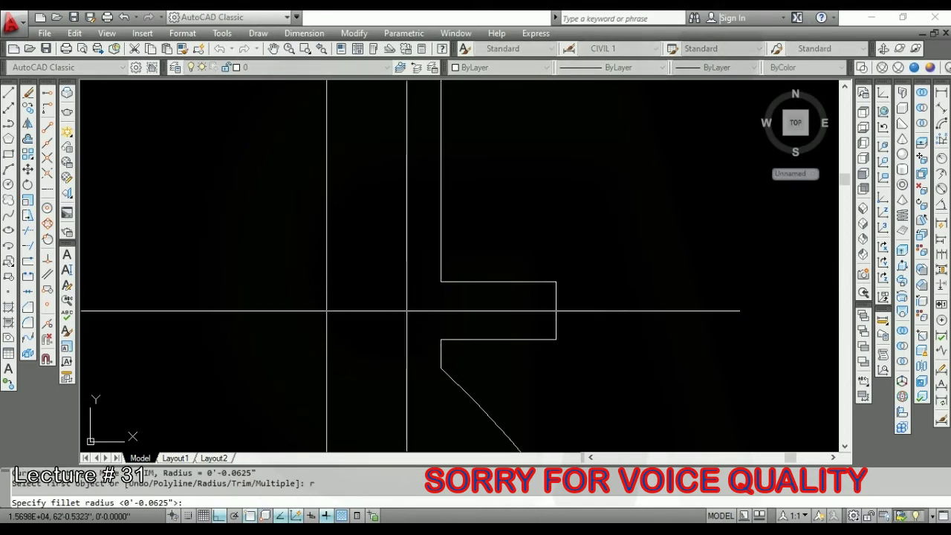
pyautogui.press('Return')
pyautogui.click(505, 339)
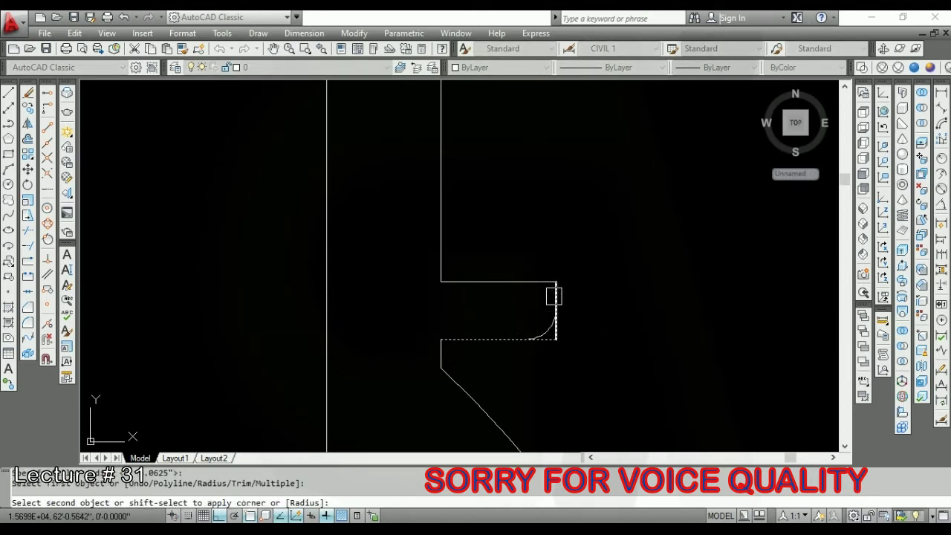
pyautogui.click(554, 296)
pyautogui.scroll(-3, 476, 283)
pyautogui.scroll(3, 475, 282)
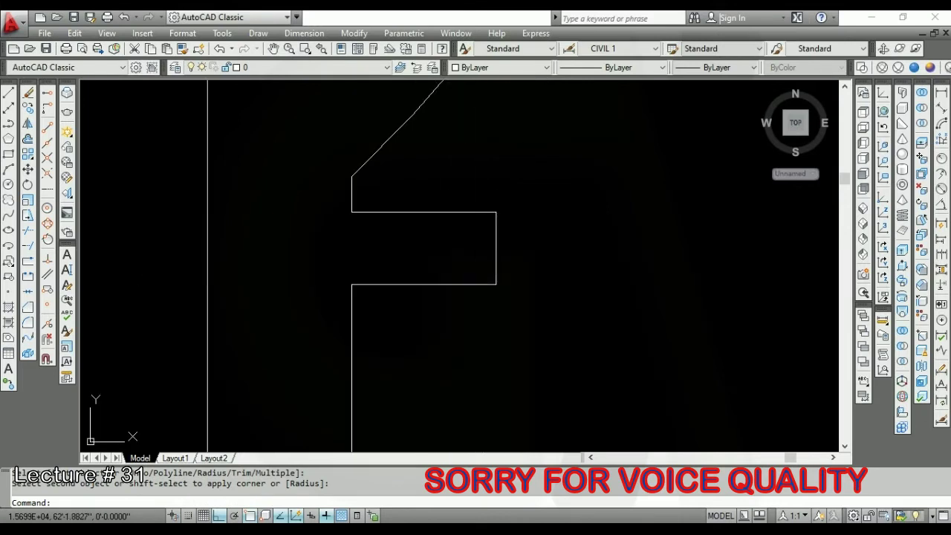
pyautogui.press('Return')
pyautogui.click(495, 246)
pyautogui.click(446, 213)
pyautogui.scroll(-3, 446, 282)
pyautogui.scroll(-2, 428, 291)
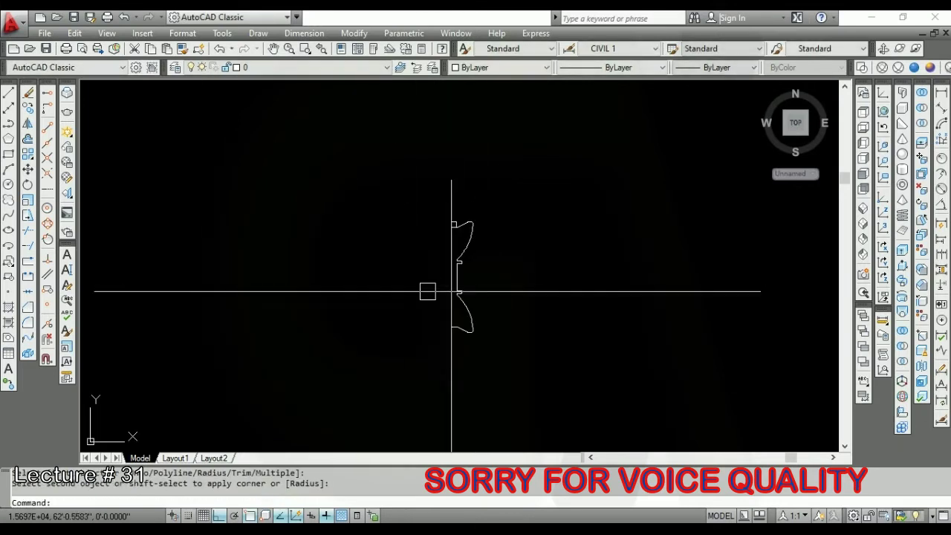
pyautogui.scroll(1, 451, 195)
pyautogui.scroll(2, 416, 213)
pyautogui.scroll(-2, 443, 216)
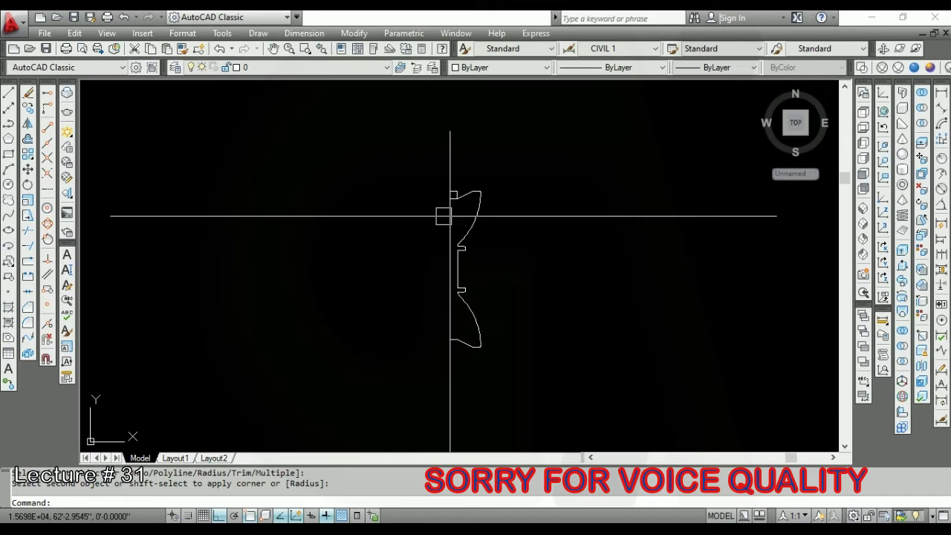
pyautogui.scroll(2, 443, 216)
pyautogui.write('b')
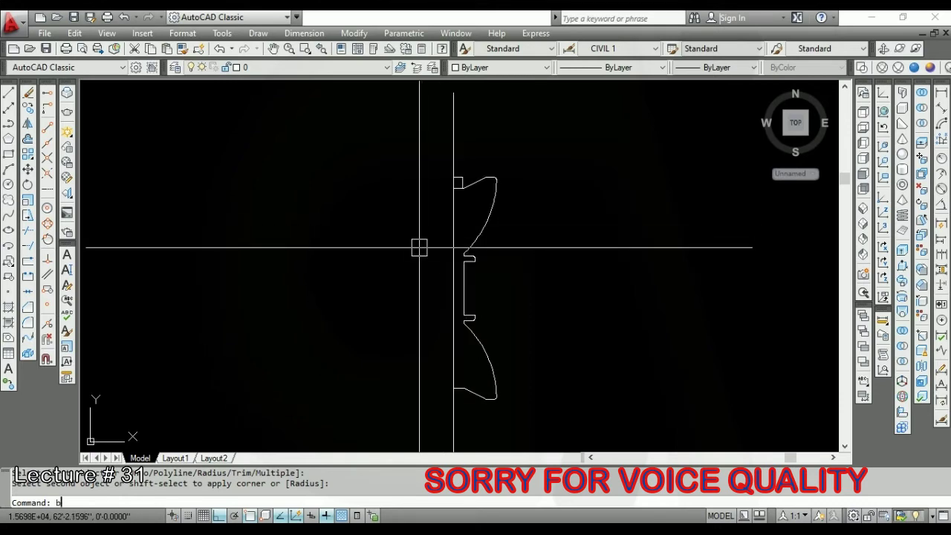
# Create a closed boundary polyline by picking a point inside the lamp profile.
pyautogui.write('o')
pyautogui.press('Return')
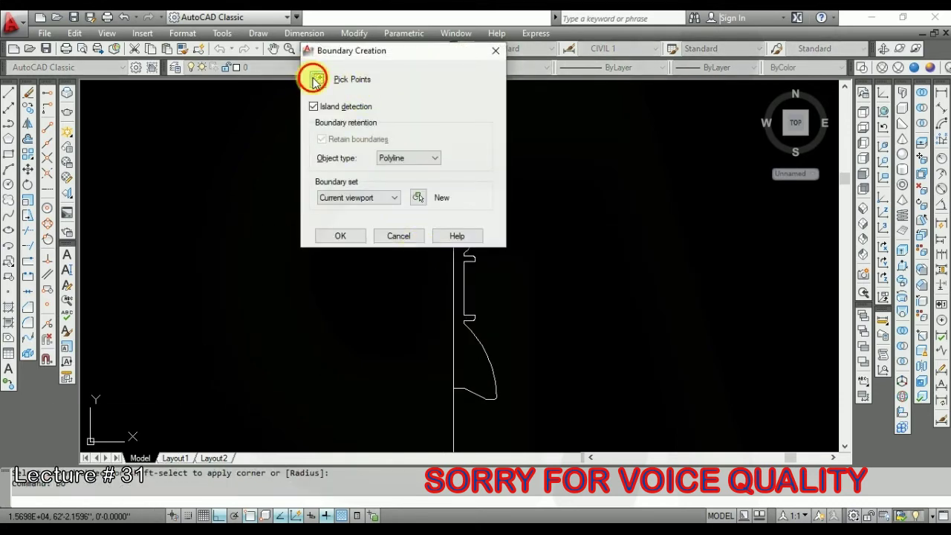
pyautogui.click(315, 81)
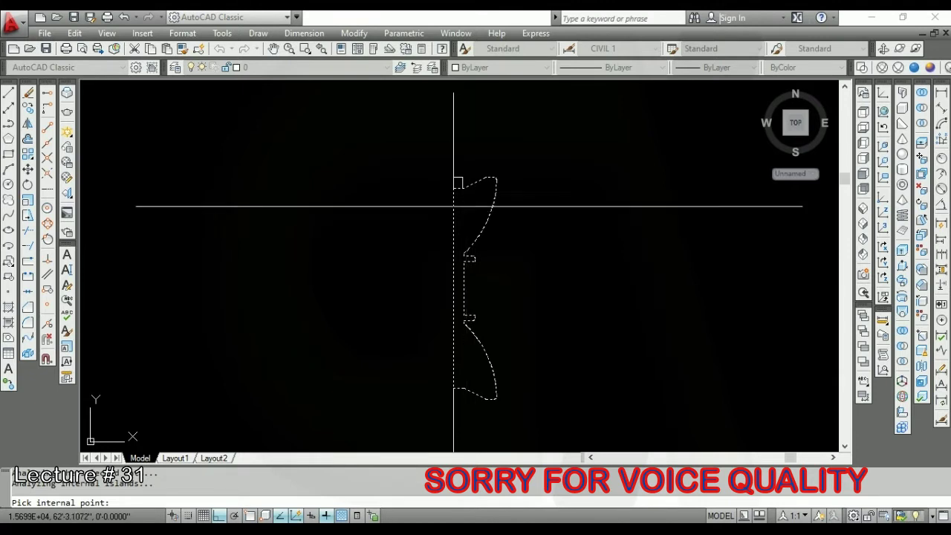
pyautogui.scroll(2, 466, 188)
pyautogui.press('Return')
pyautogui.scroll(-2, 472, 227)
pyautogui.write('rev')
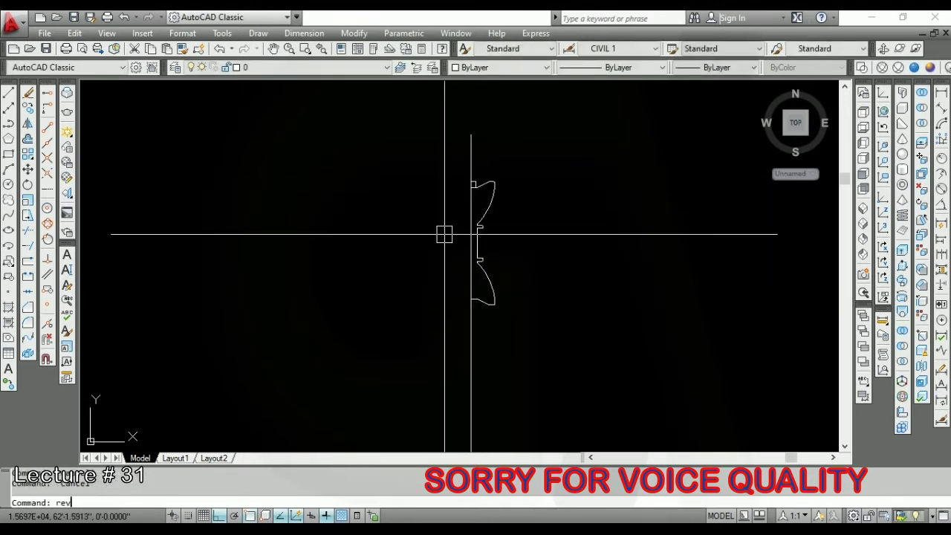
# Revolve the lamp profile 360° about the vertical axis line into a solid.
pyautogui.press('Return')
pyautogui.click(491, 210)
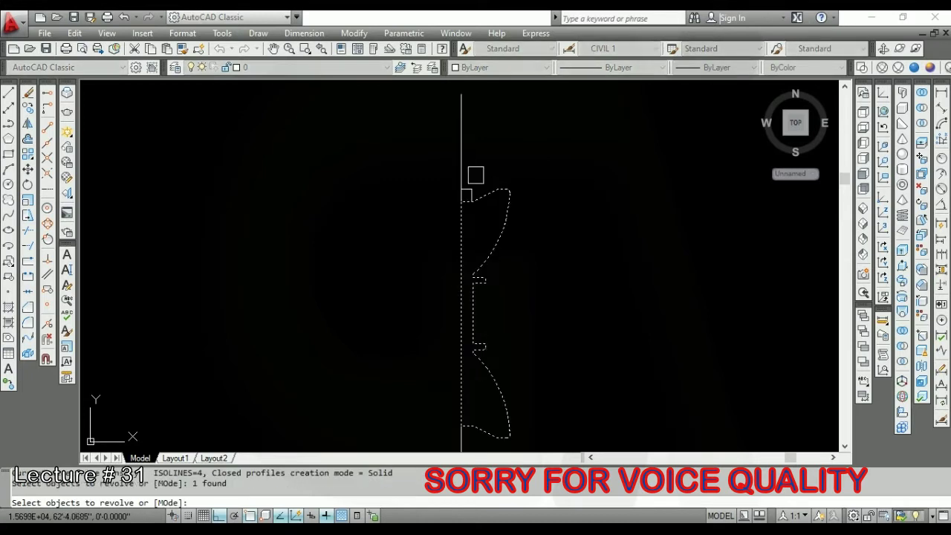
pyautogui.press('Return')
pyautogui.scroll(-2, 468, 194)
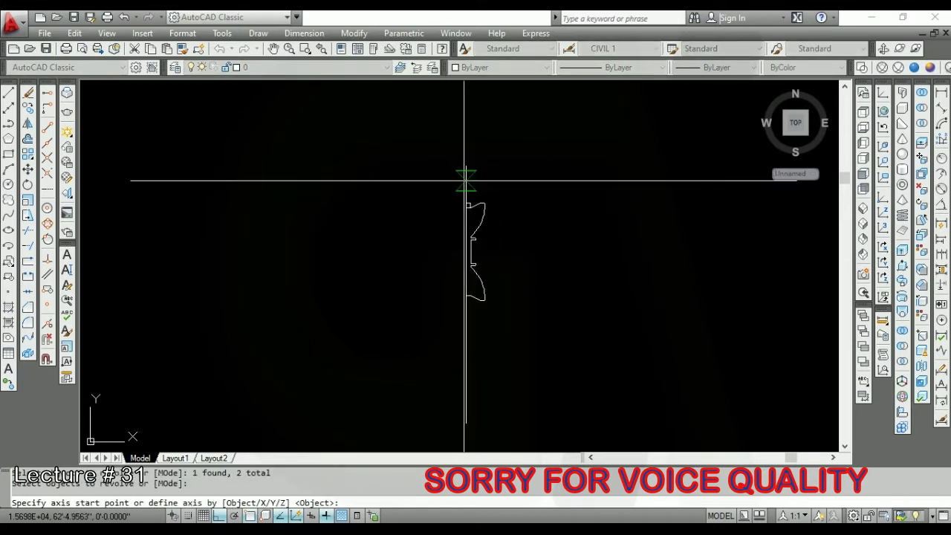
pyautogui.click(466, 168)
pyautogui.click(466, 423)
pyautogui.press('Return')
# Erase the vertical axis line.
pyautogui.click(492, 151)
pyautogui.click(422, 172)
pyautogui.press('Delete')
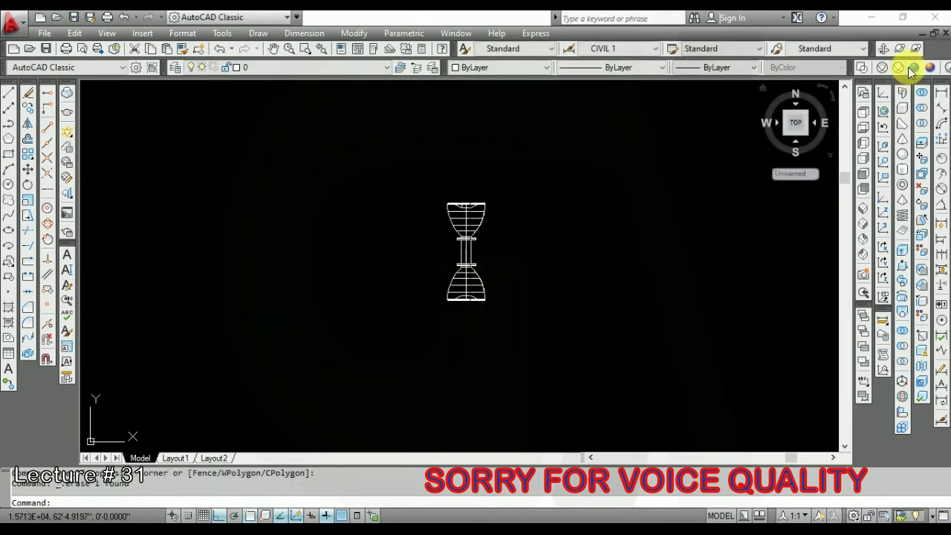
# Switch to the Realistic visual style and orbit the lamp into an angled 3D view.
pyautogui.click(914, 67)
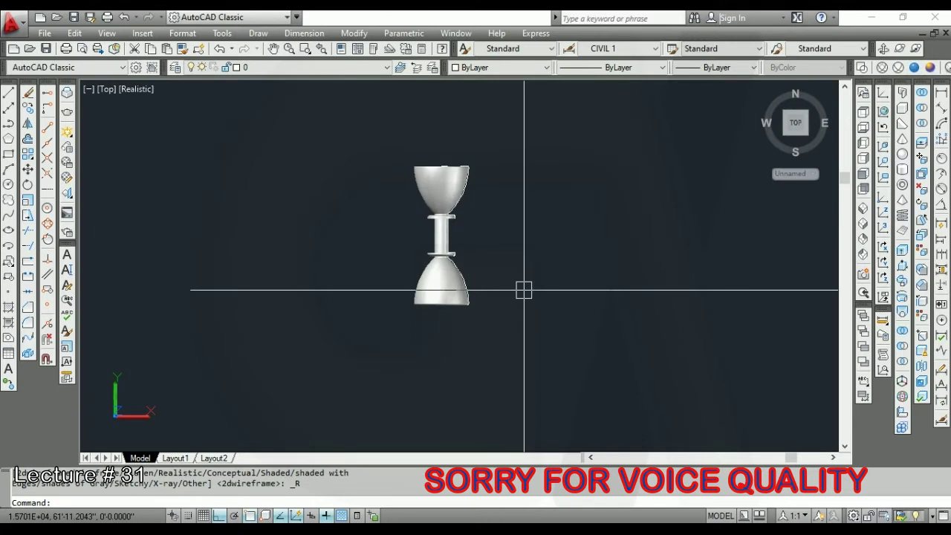
pyautogui.write('3dorbit')
pyautogui.press('Return')
pyautogui.moveTo(525, 290)
pyautogui.mouseDown()
pyautogui.moveTo(498, 293)
pyautogui.moveTo(458, 264)
pyautogui.moveTo(501, 213)
pyautogui.moveTo(440, 270)
pyautogui.mouseUp()
# Orbit the lamp horizontal and tilt the right bell to look inside it.
pyautogui.scroll(2, 436, 270)
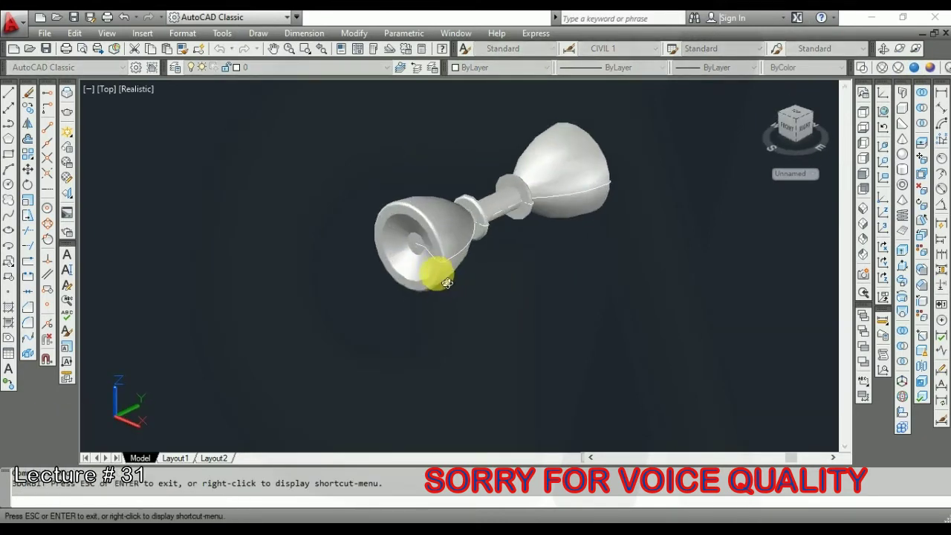
pyautogui.scroll(4, 392, 244)
pyautogui.scroll(-4, 393, 297)
pyautogui.moveTo(395, 308)
pyautogui.mouseDown()
pyautogui.moveTo(378, 293)
pyautogui.moveTo(585, 308)
pyautogui.mouseUp()
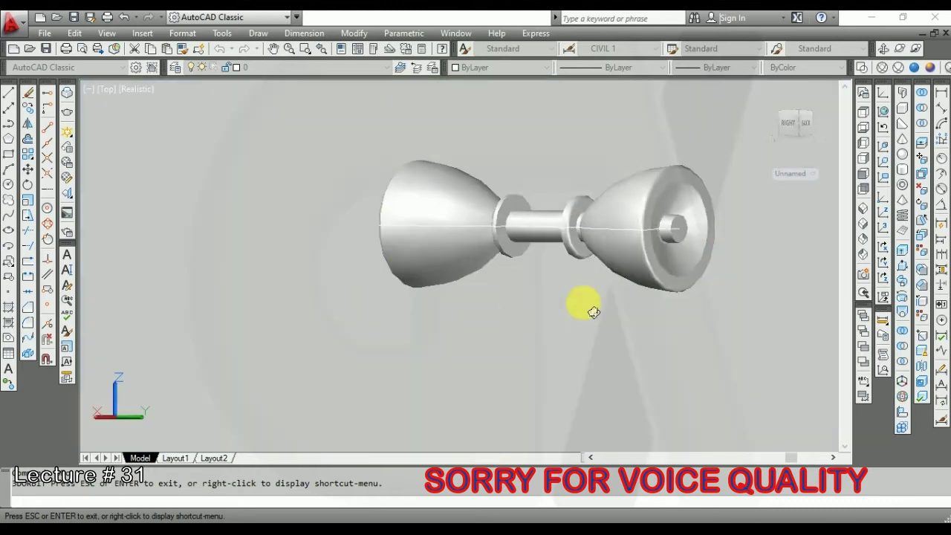
pyautogui.scroll(3, 659, 249)
pyautogui.scroll(2, 659, 249)
pyautogui.moveTo(632, 238); pyautogui.dragTo(586, 265)
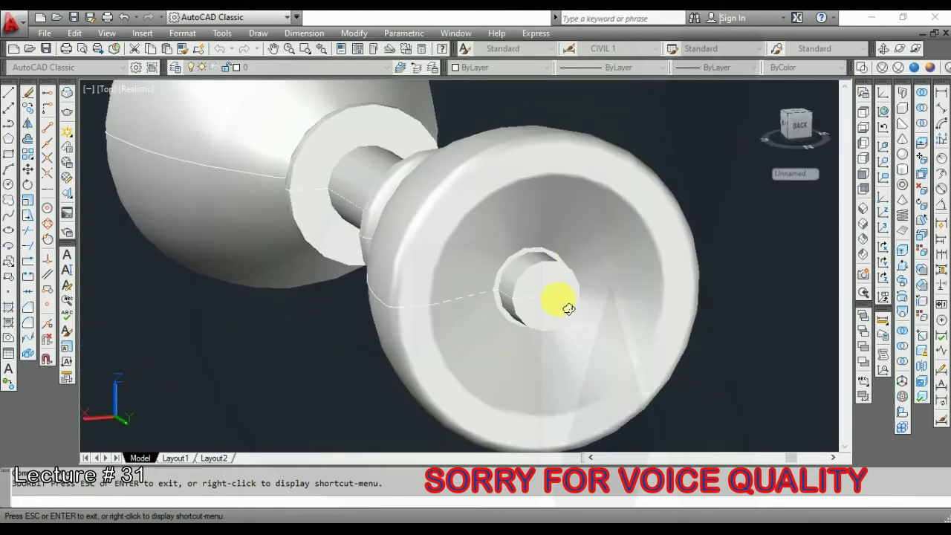
# Turn the view slightly toward the inner cylinder and leave orbit mode.
pyautogui.scroll(-5, 568, 308)
pyautogui.scroll(1, 495, 308)
pyautogui.scroll(2, 510, 291)
pyautogui.scroll(3, 562, 297)
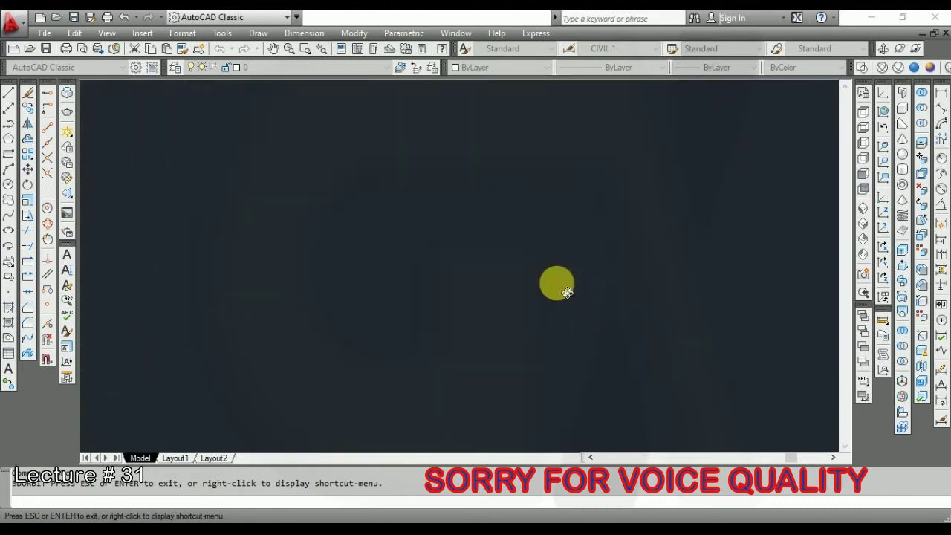
pyautogui.scroll(-2, 565, 293)
pyautogui.moveTo(563, 297); pyautogui.dragTo(569, 282)
pyautogui.press('Escape')
# Fillet the small cylinder's outer edge using the default radius.
pyautogui.scroll(2, 582, 306)
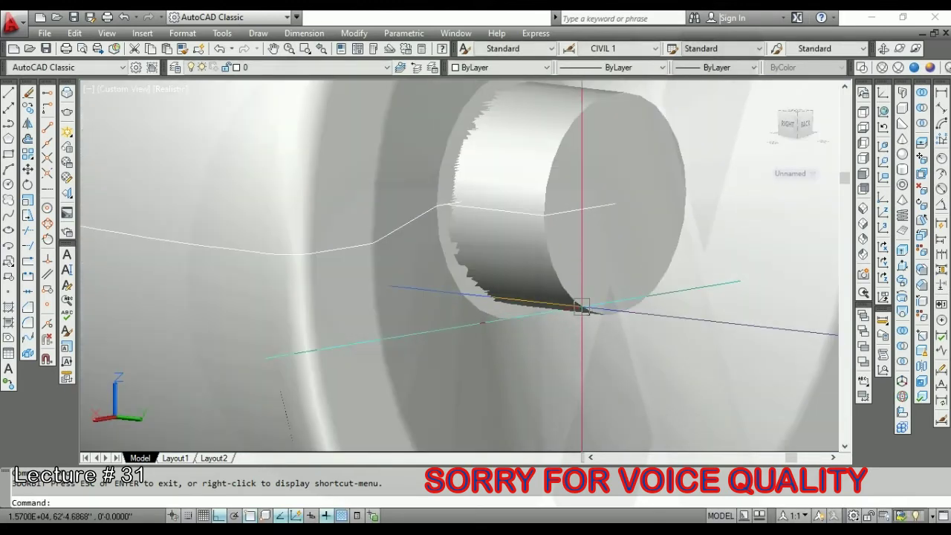
pyautogui.write('f')
pyautogui.press('Return')
pyautogui.write('r')
pyautogui.press('Return')
pyautogui.press('Return')
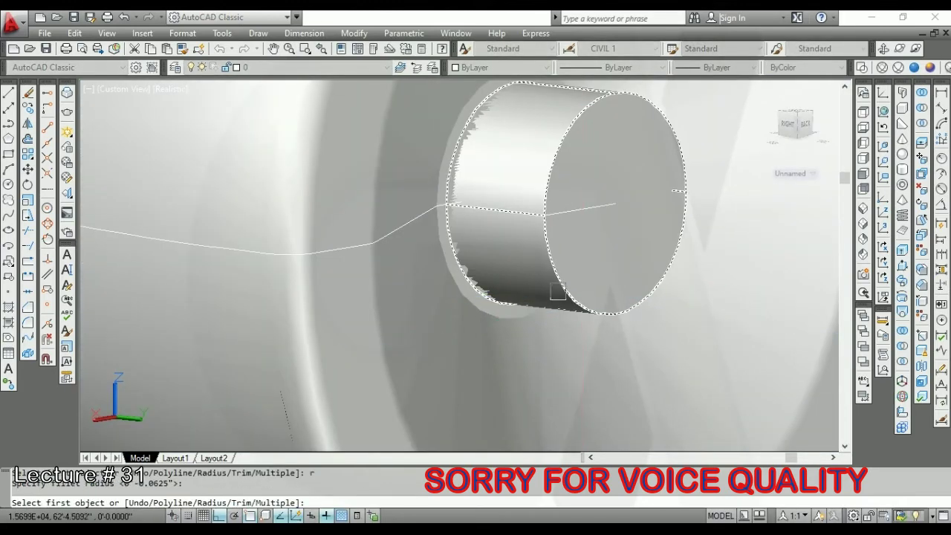
pyautogui.click(562, 286)
pyautogui.press('Return')
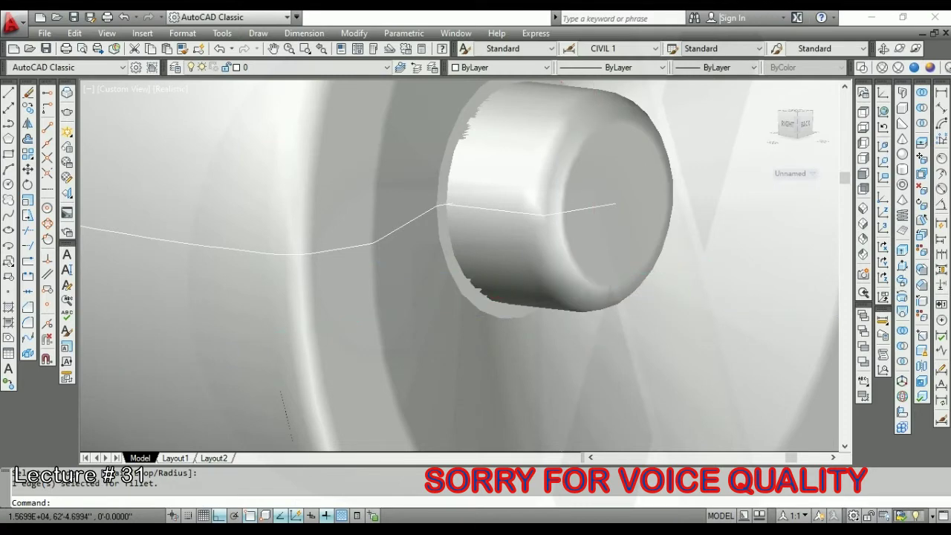
pyautogui.scroll(-5, 565, 290)
pyautogui.scroll(-2, 627, 349)
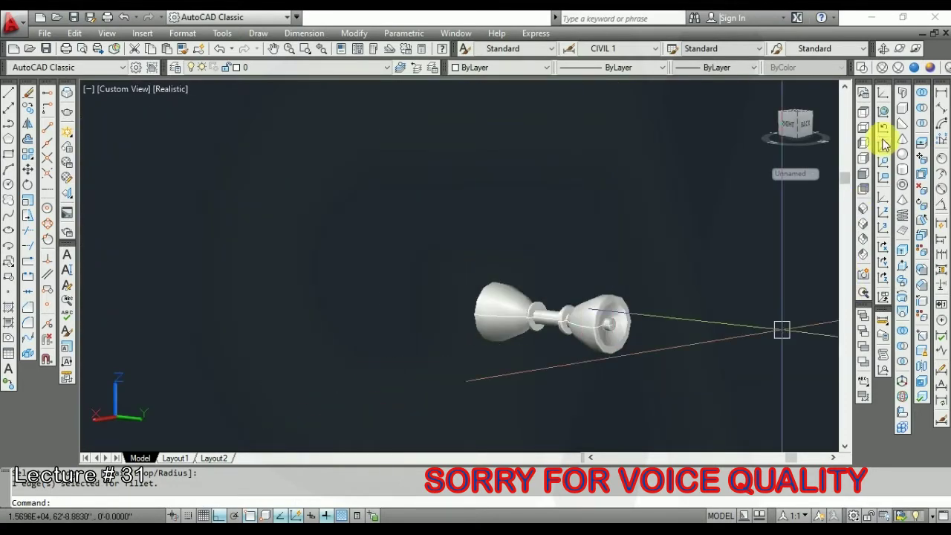
# View the lamp from the Top, zoom in, and switch to 2D Wireframe style.
pyautogui.click(864, 113)
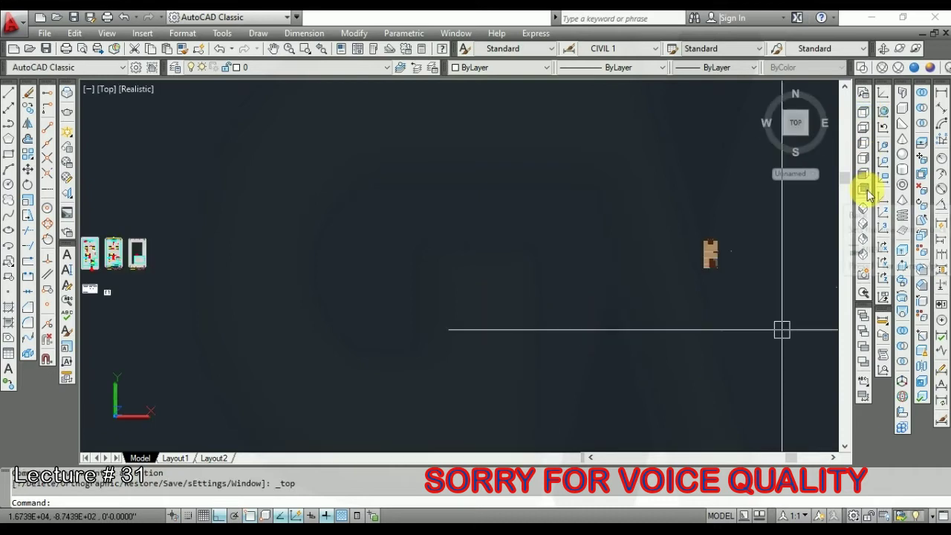
pyautogui.scroll(3, 774, 238)
pyautogui.scroll(3, 635, 283)
pyautogui.scroll(3, 545, 308)
pyautogui.scroll(3, 554, 278)
pyautogui.scroll(2, 590, 271)
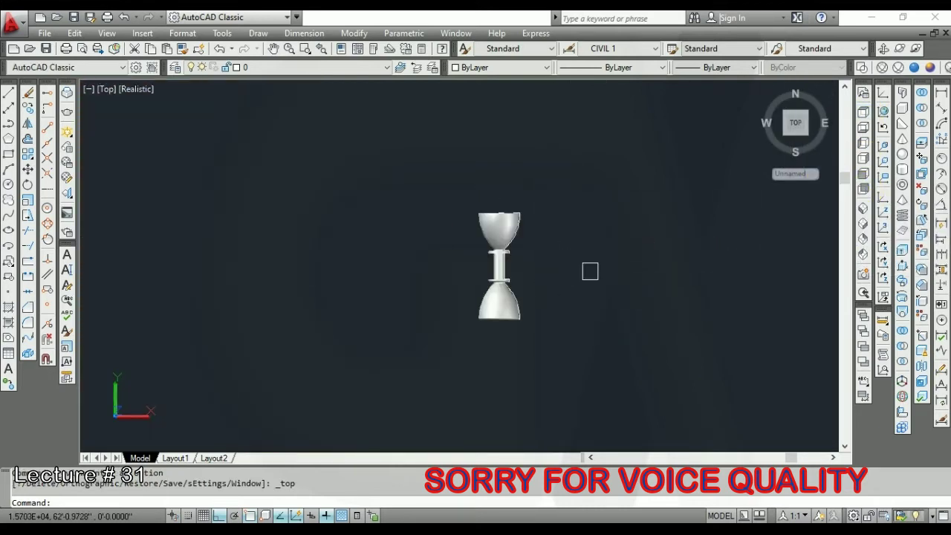
pyautogui.click(862, 69)
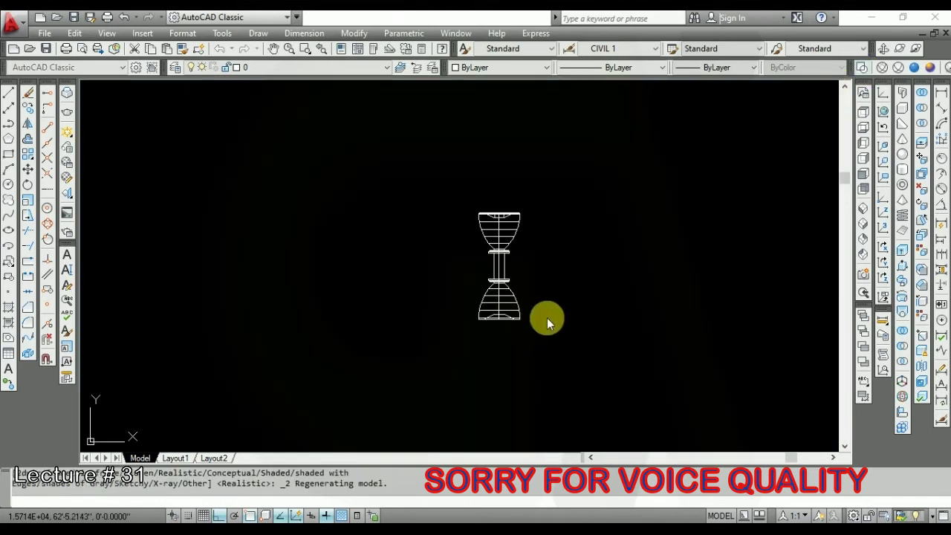
# Cancel a stray line and switch to the Front view.
pyautogui.scroll(5, 482, 331)
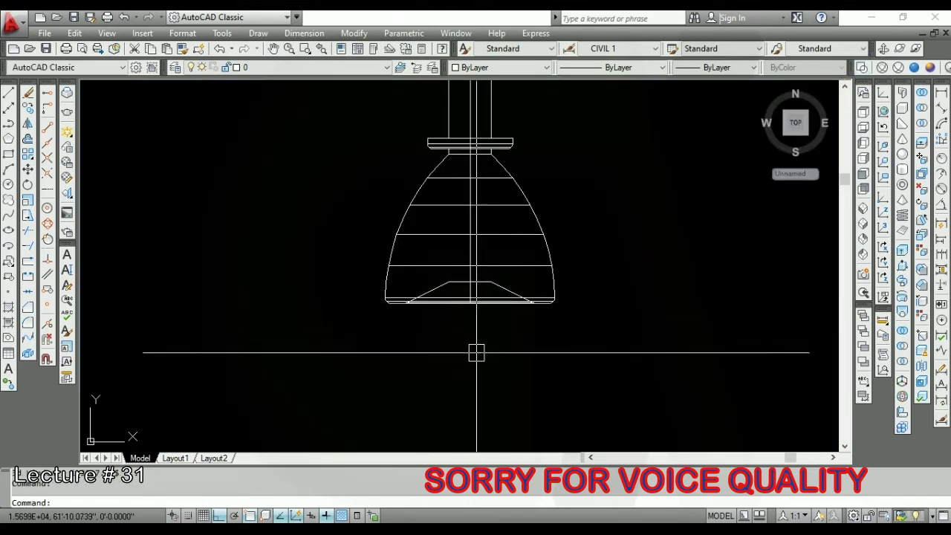
pyautogui.write('1')
pyautogui.press('Return')
pyautogui.click(721, 394)
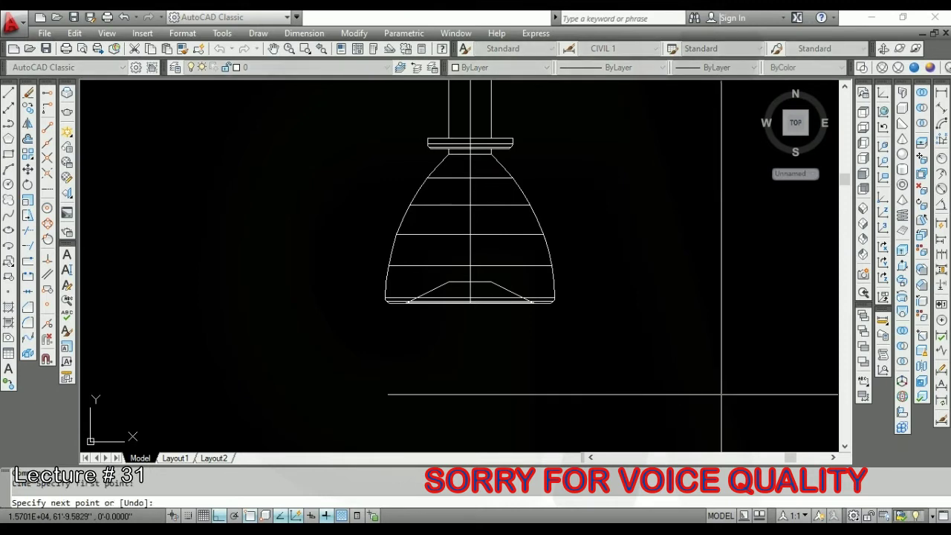
pyautogui.press('Escape')
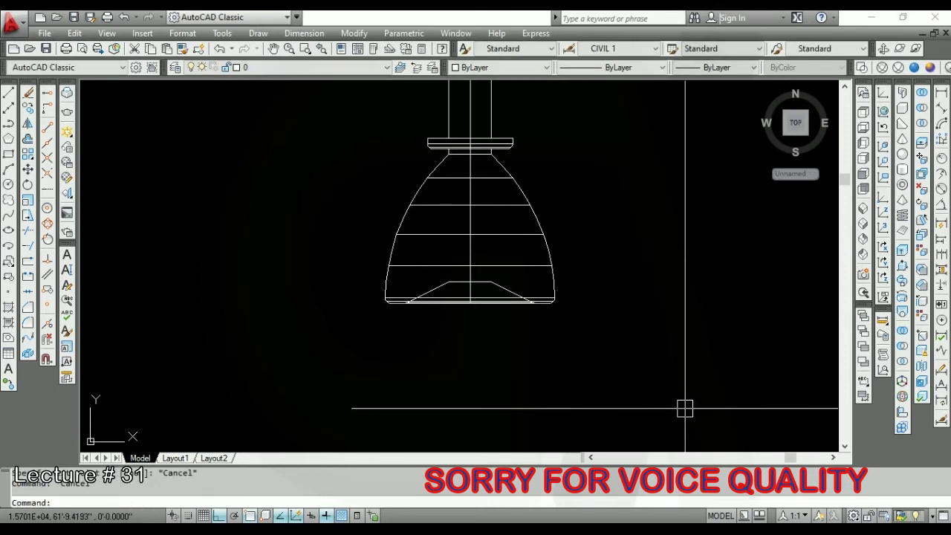
pyautogui.click(862, 174)
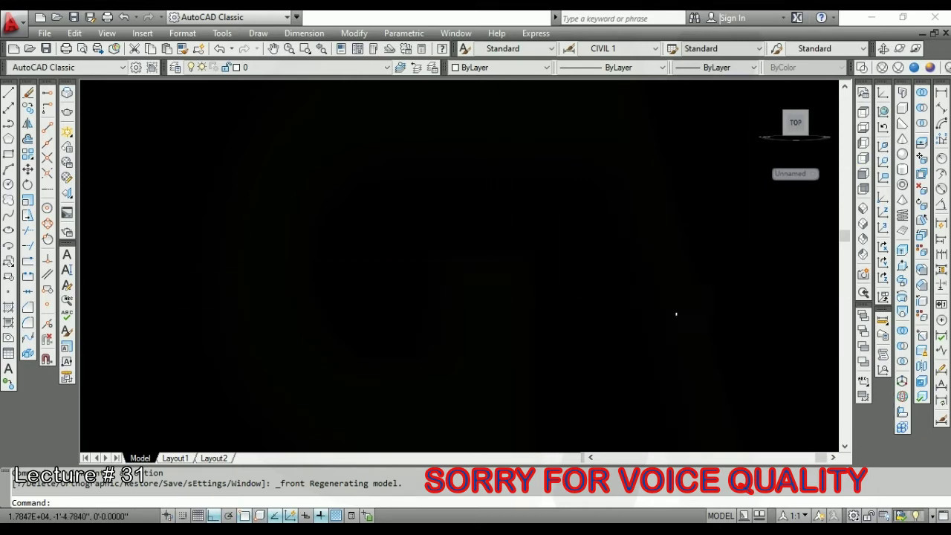
# Regenerate the drawing with RE so the circles display as smooth curves.
pyautogui.scroll(5, 401, 305)
pyautogui.scroll(5, 424, 236)
pyautogui.scroll(3, 425, 235)
pyautogui.write('re')
pyautogui.press('Return')
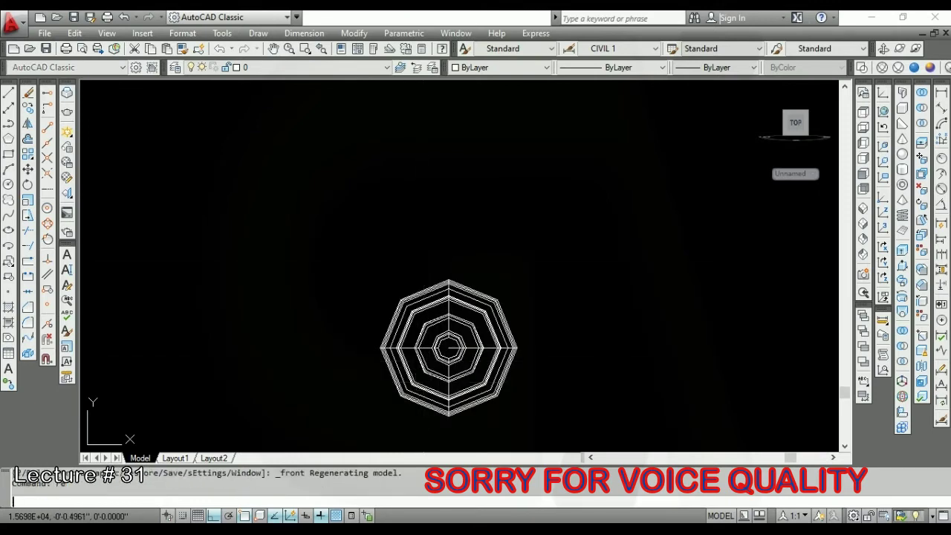
pyautogui.scroll(-3, 424, 382)
pyautogui.scroll(5, 559, 353)
pyautogui.scroll(1, 560, 352)
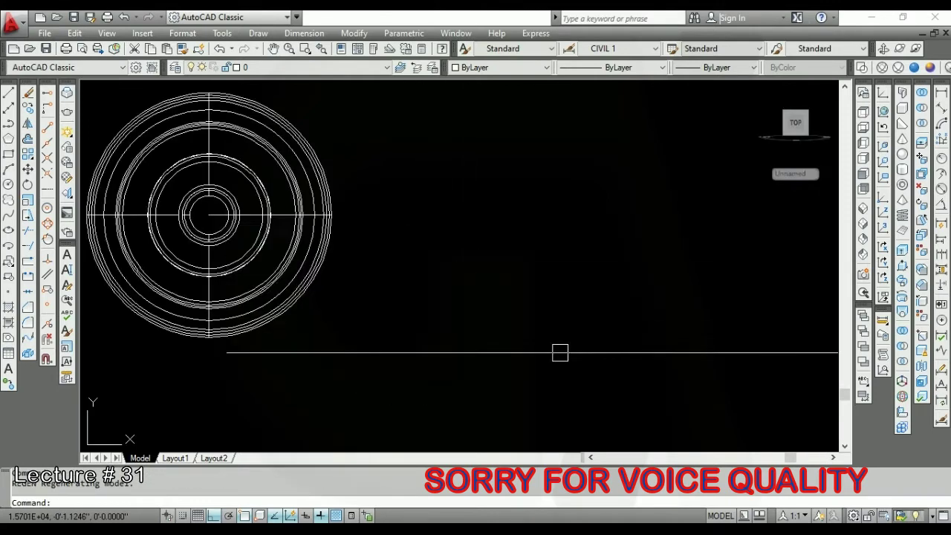
# Draw a small circle of radius .125 below the existing circles.
pyautogui.write('l')
pyautogui.press('Return')
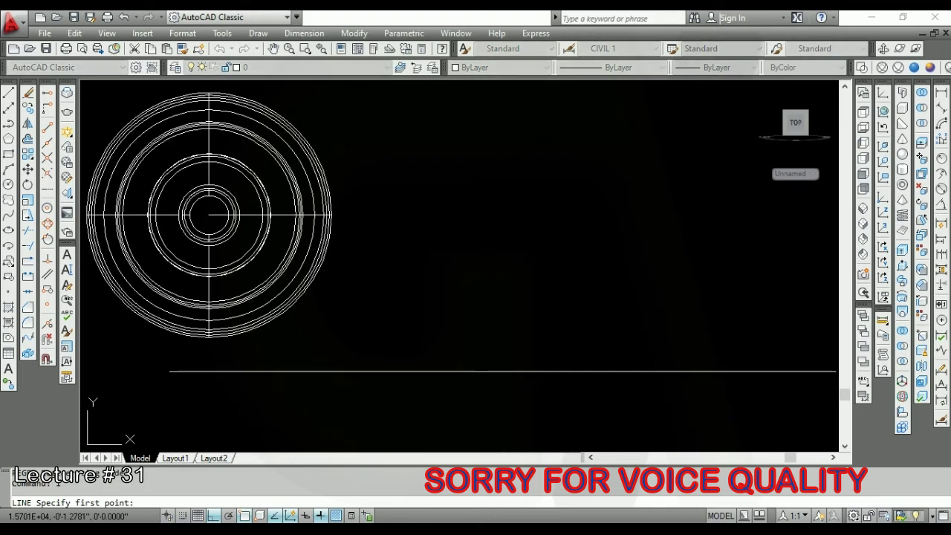
pyautogui.click(507, 372)
pyautogui.press('Escape')
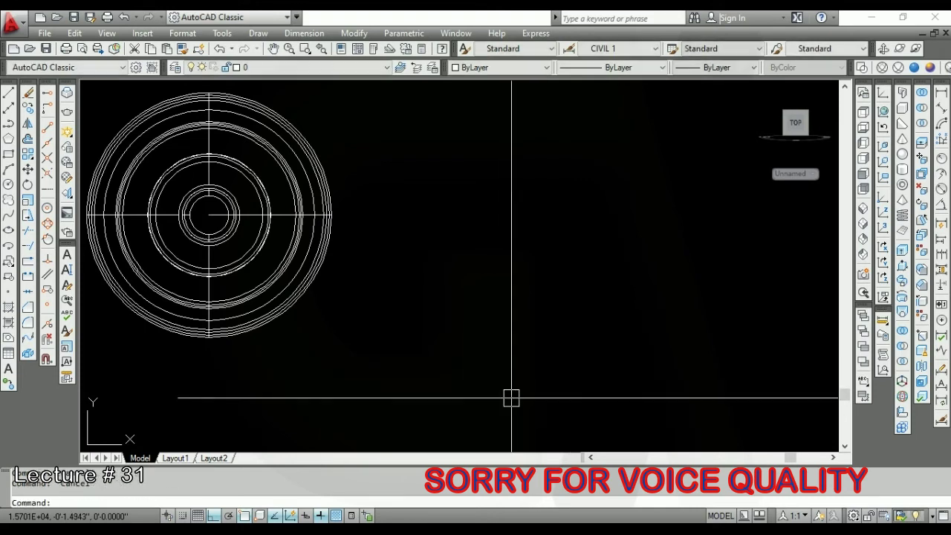
pyautogui.write('c')
pyautogui.press('Return')
pyautogui.click(499, 369)
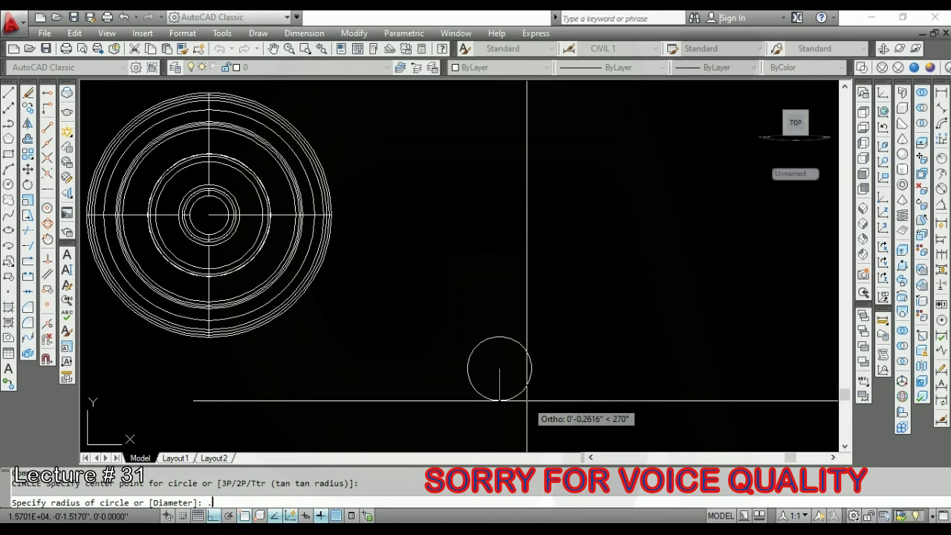
pyautogui.press('Return')
# Draw a horizontal diameter line across the circle between its quadrants.
pyautogui.scroll(5, 511, 387)
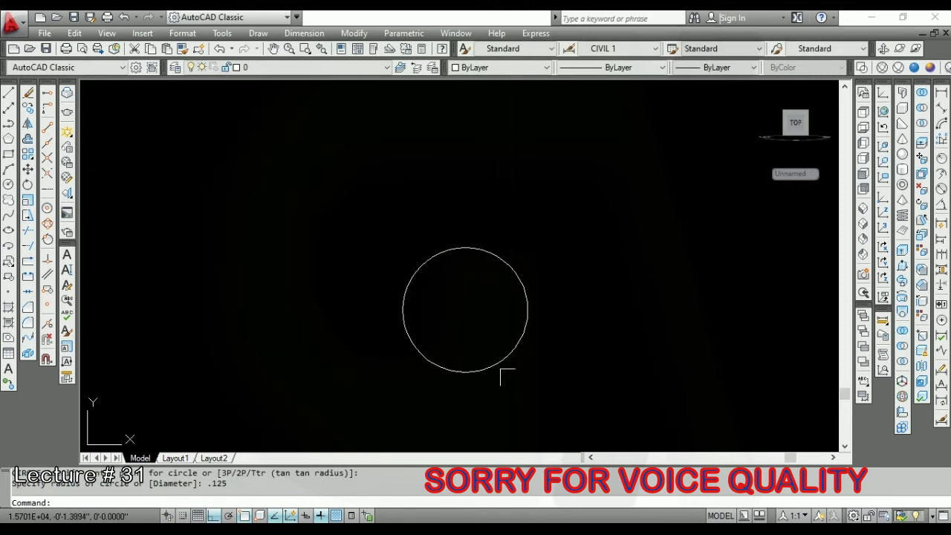
pyautogui.write('1')
pyautogui.press('Return')
pyautogui.click(527, 310)
pyautogui.click(403, 310)
pyautogui.press('Return')
# Offset the diameter line .0625 upward.
pyautogui.write('o')
pyautogui.press('Return')
pyautogui.write('.')
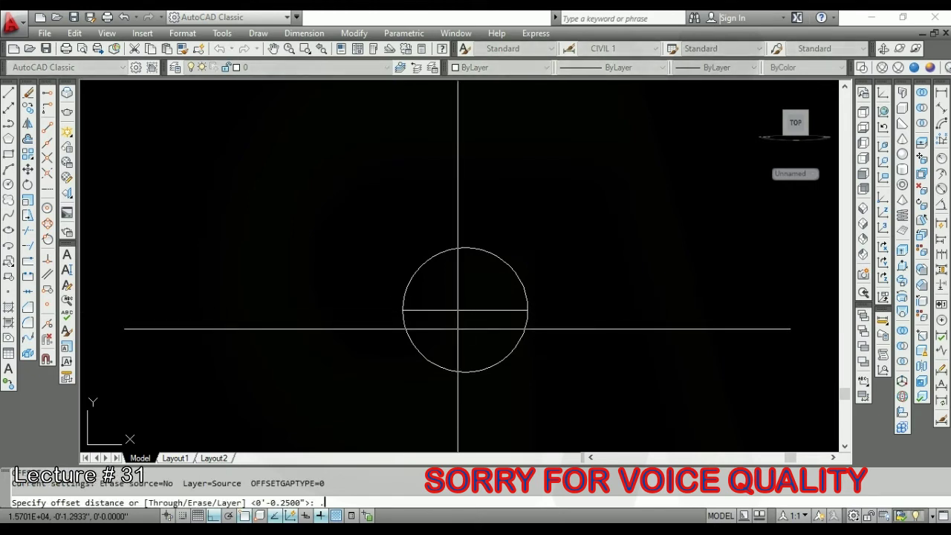
pyautogui.press('Return')
pyautogui.click(455, 310)
pyautogui.click(467, 290)
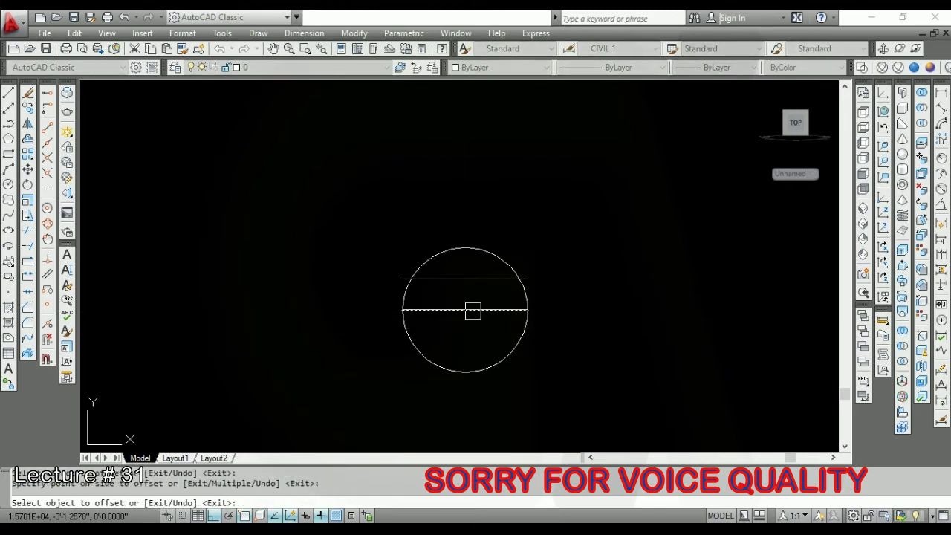
pyautogui.scroll(2, 483, 354)
pyautogui.press('Return')
pyautogui.scroll(2, 480, 340)
pyautogui.scroll(-2, 490, 334)
pyautogui.scroll(2, 465, 345)
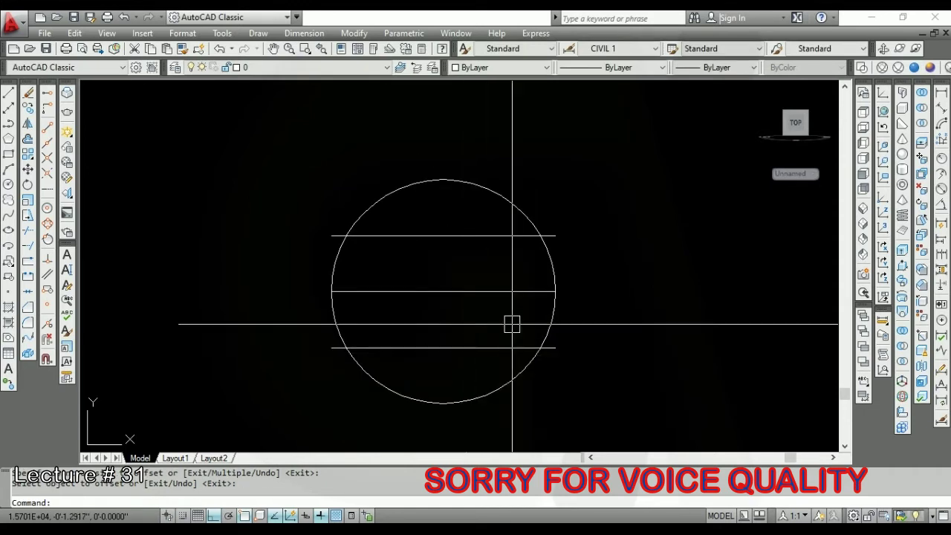
# Draw a larger concentric circle and extend the lines out to it.
pyautogui.write('c')
pyautogui.press('Return')
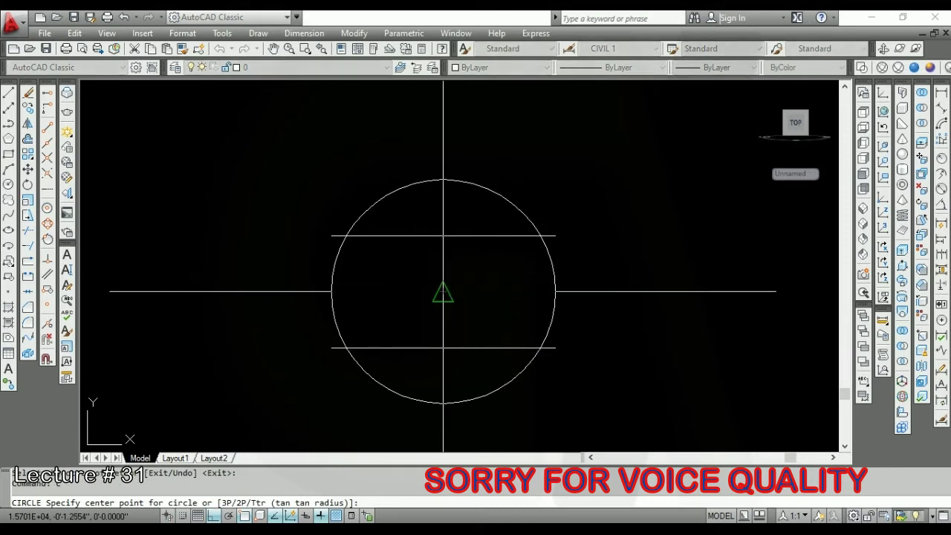
pyautogui.click(443, 290)
pyautogui.click(676, 293)
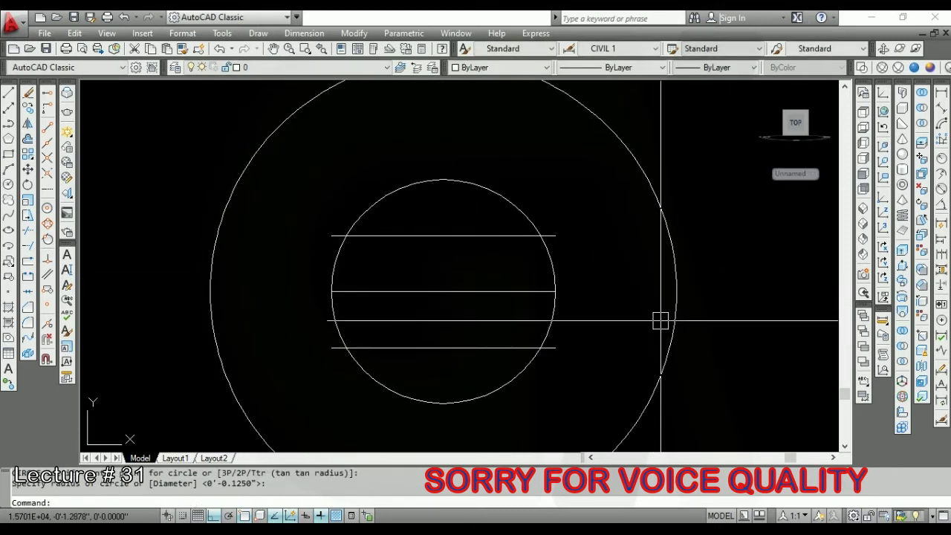
pyautogui.write('ex')
pyautogui.press('Return')
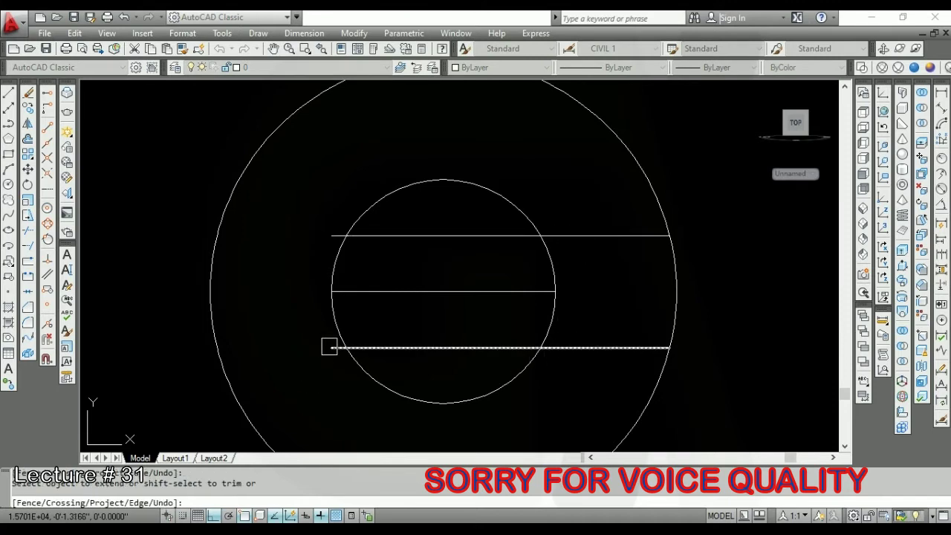
pyautogui.press('Return')
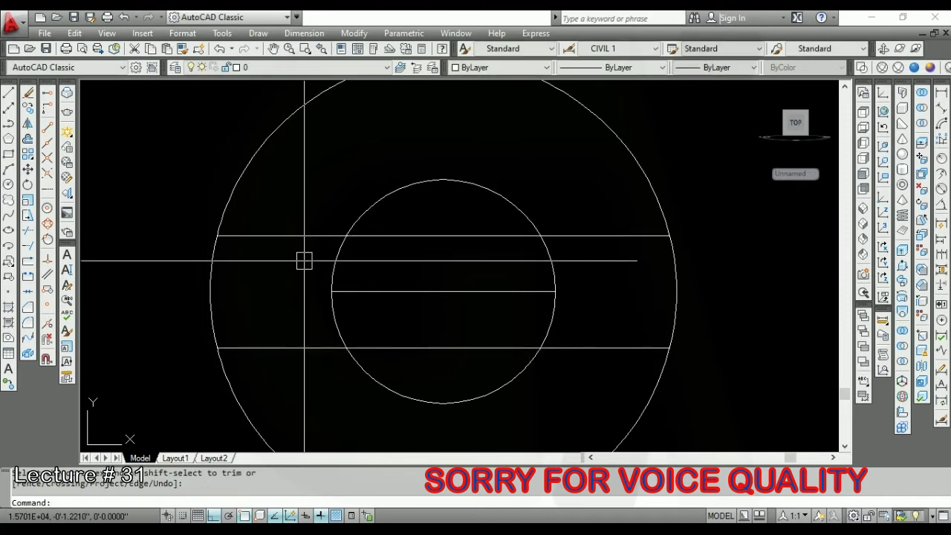
# Trim the lines and circles into one outline and erase the leftover horizontal line.
pyautogui.write('tr')
pyautogui.press('Return')
pyautogui.press('Return')
pyautogui.scroll(-4, 278, 229)
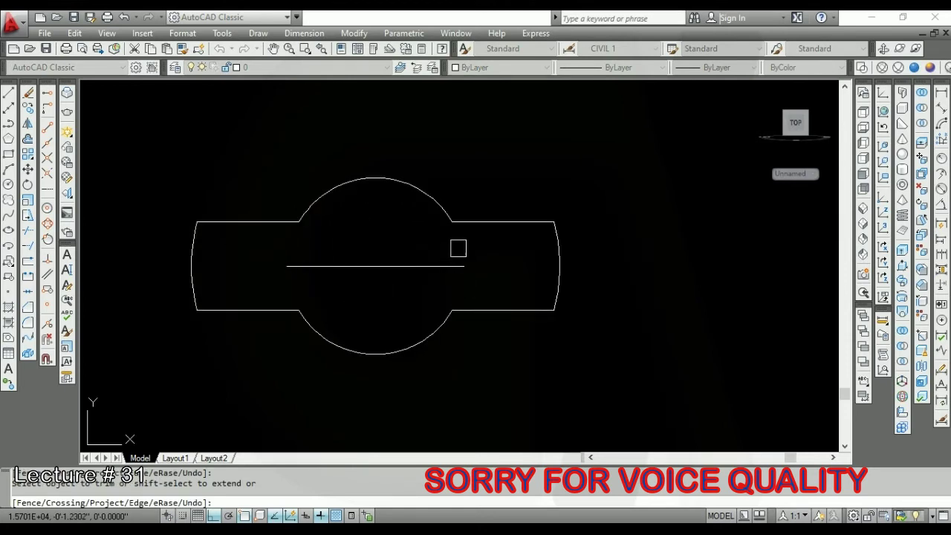
pyautogui.press('Escape')
pyautogui.click(388, 266)
pyautogui.press('Delete')
pyautogui.scroll(-2, 513, 301)
pyautogui.scroll(-4, 514, 301)
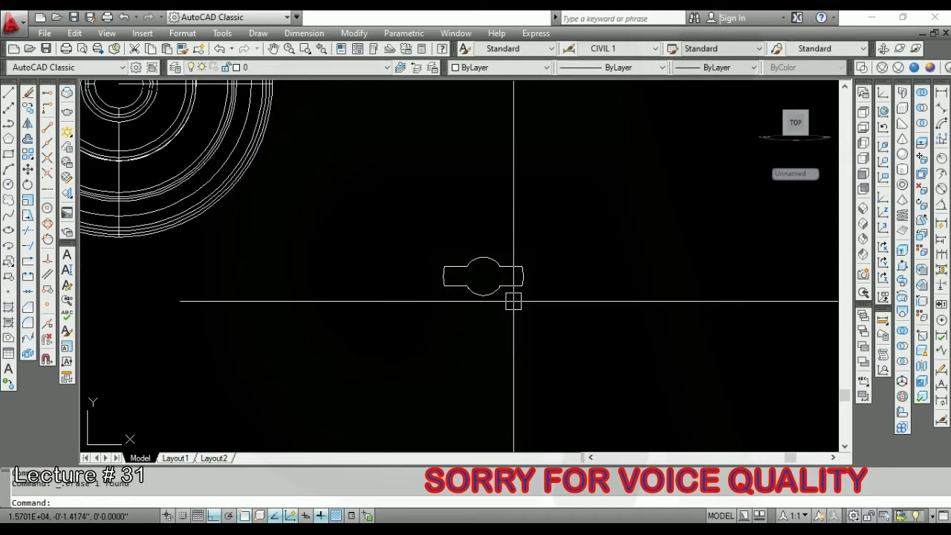
pyautogui.write('reg')
# Convert the trimmed outline into a region.
pyautogui.press('Return')
pyautogui.click(559, 223)
pyautogui.click(367, 351)
pyautogui.press('Return')
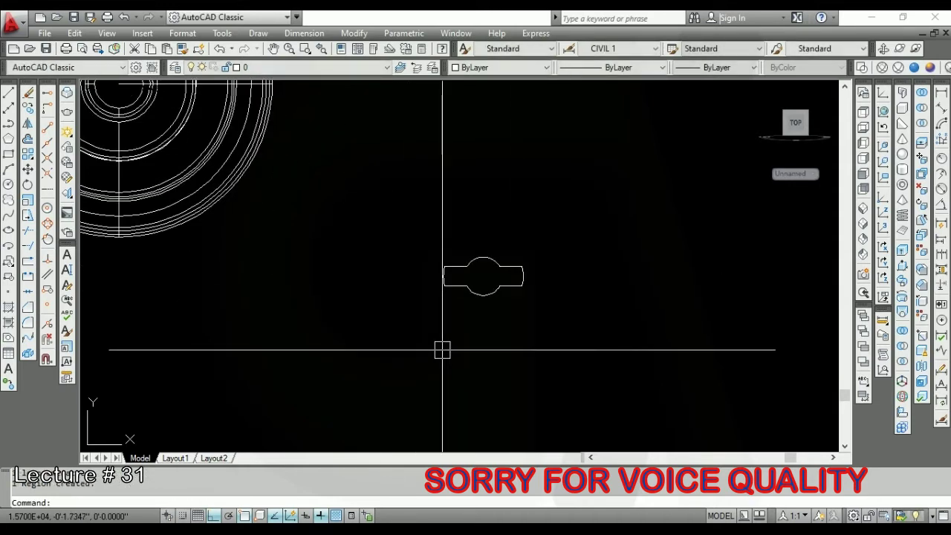
# Move the region to the centre of the concentric circles.
pyautogui.click(483, 295)
pyautogui.press('Return')
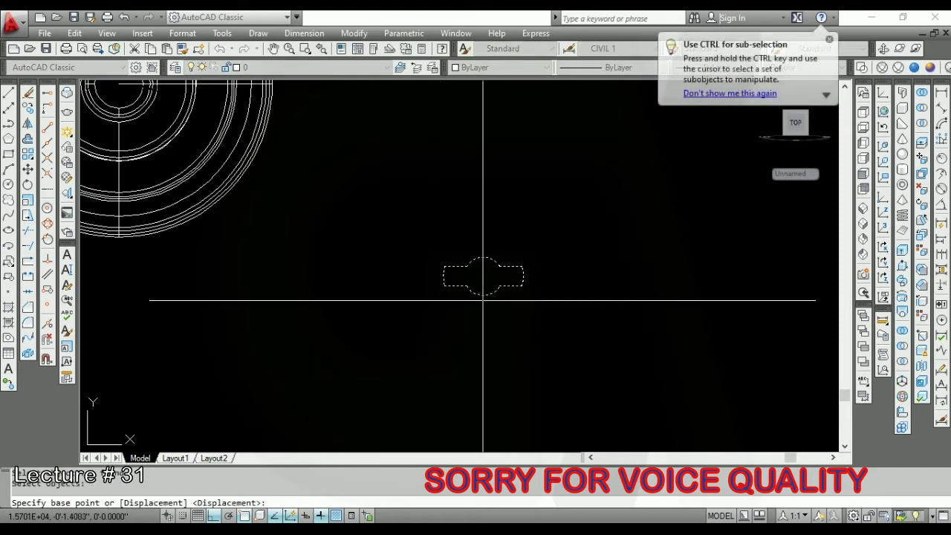
pyautogui.click(483, 277)
pyautogui.scroll(-4, 545, 334)
pyautogui.scroll(5, 392, 245)
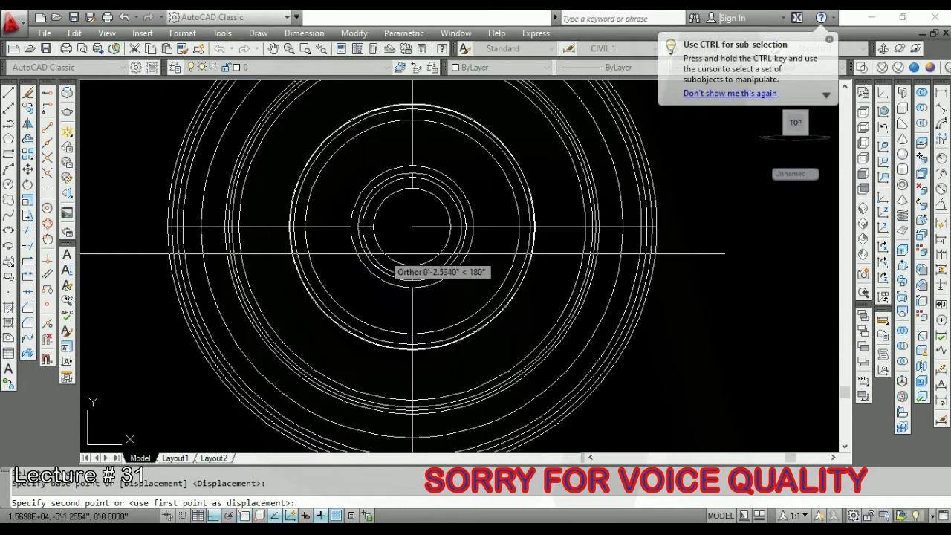
pyautogui.click(409, 229)
# Scale the region by 0.8 about the circles' centre.
pyautogui.scroll(-3, 446, 308)
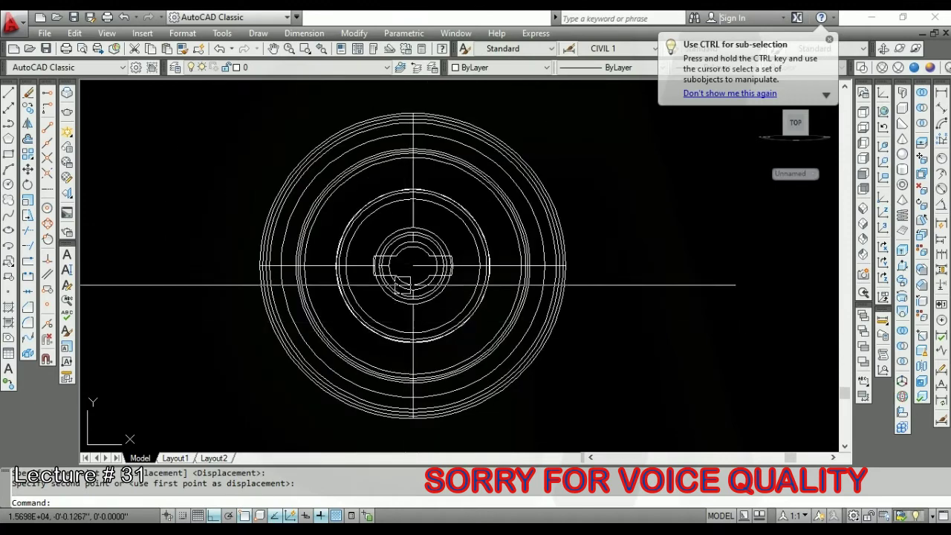
pyautogui.scroll(3, 347, 322)
pyautogui.scroll(1, 344, 325)
pyautogui.scroll(2, 364, 312)
pyautogui.scroll(2, 349, 260)
pyautogui.scroll(2, 339, 286)
pyautogui.scroll(2, 339, 286)
pyautogui.click(298, 297)
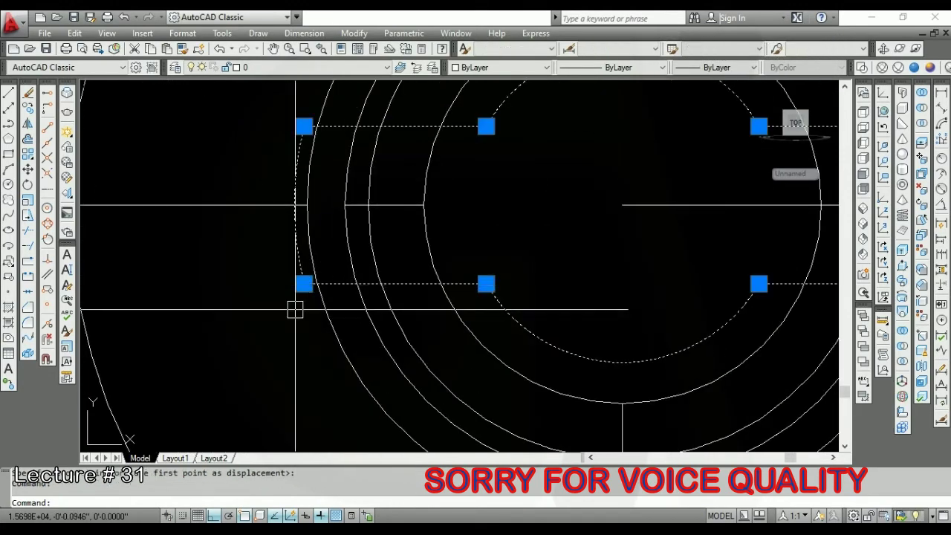
pyautogui.scroll(-4, 237, 339)
pyautogui.write('c')
pyautogui.press('Return')
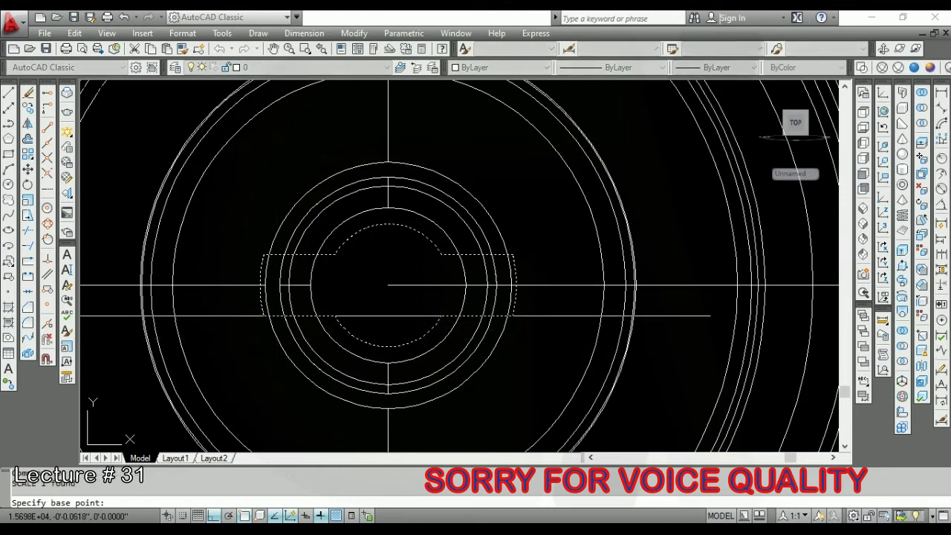
pyautogui.click(388, 285)
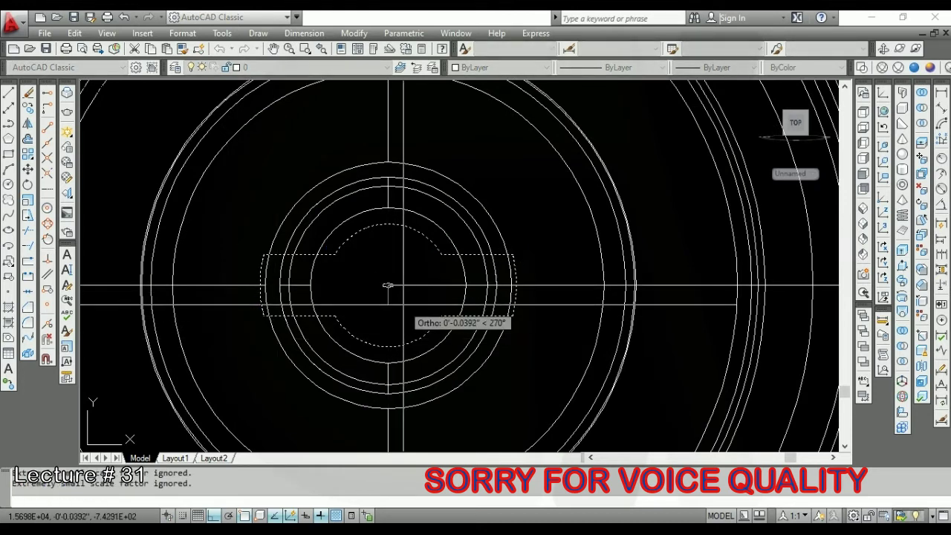
pyautogui.write('.8')
pyautogui.press('Return')
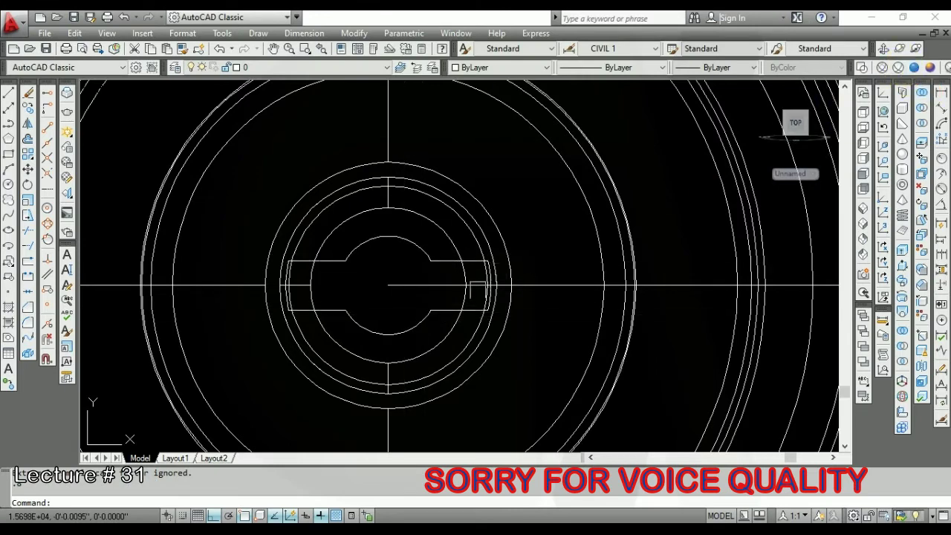
# Extrude the keyway region to height 1, then view the lamp from the top.
pyautogui.write('ext')
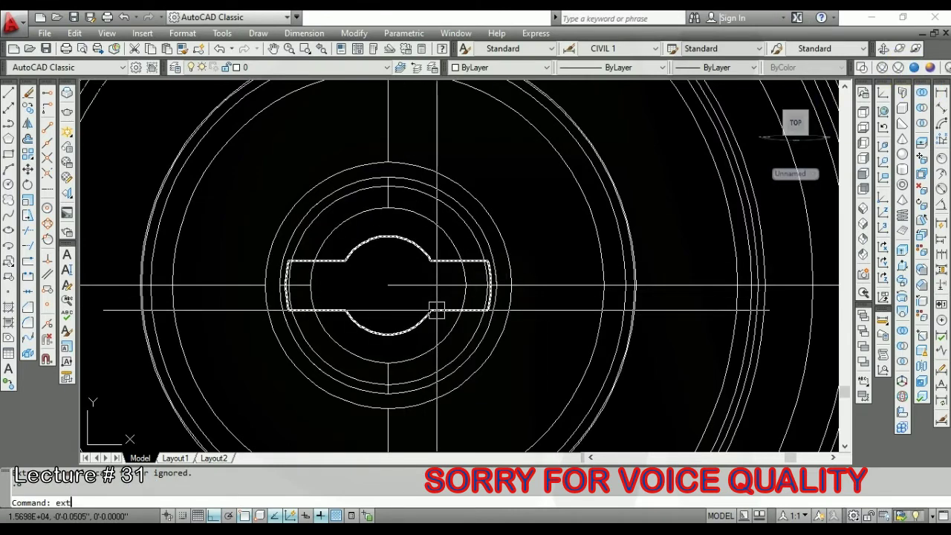
pyautogui.press('Return')
pyautogui.click(436, 310)
pyautogui.press('Return')
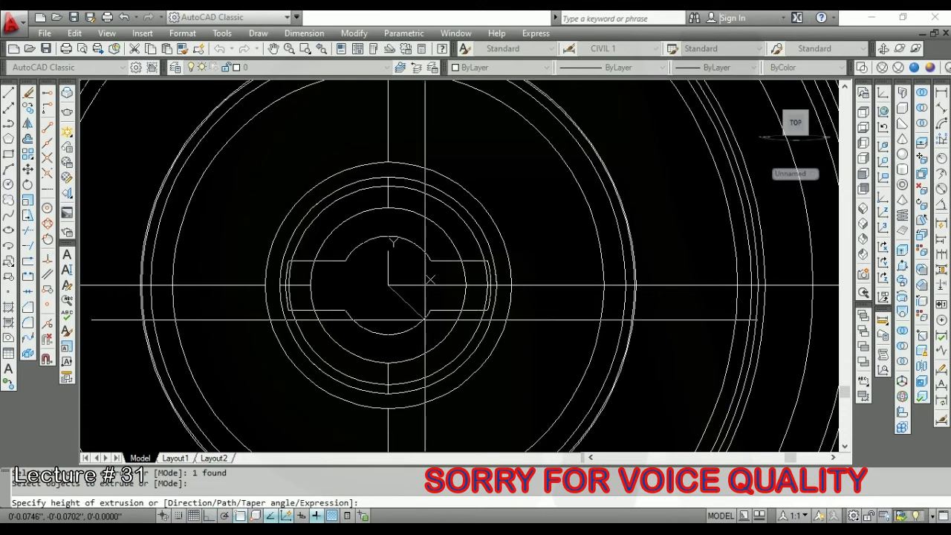
pyautogui.write('1')
pyautogui.press('Return')
pyautogui.scroll(-2, 453, 306)
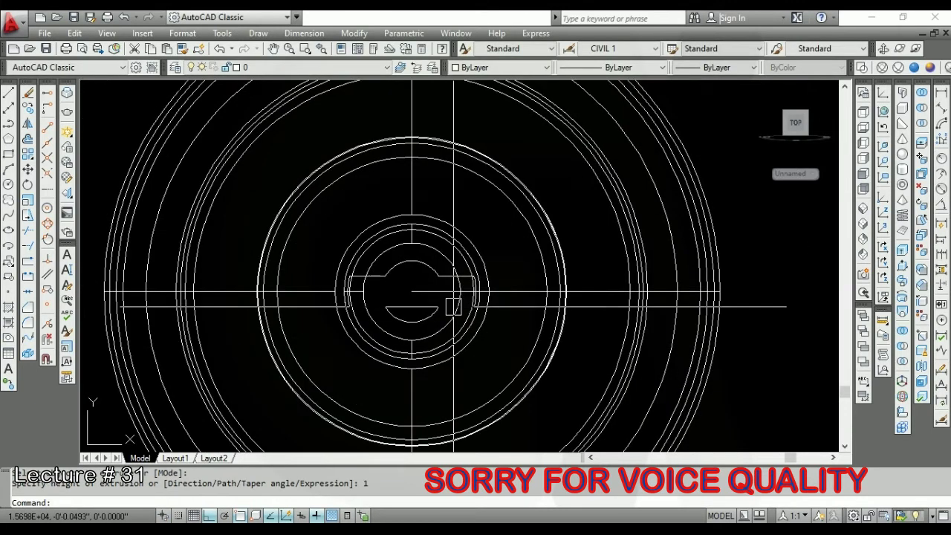
pyautogui.click(863, 117)
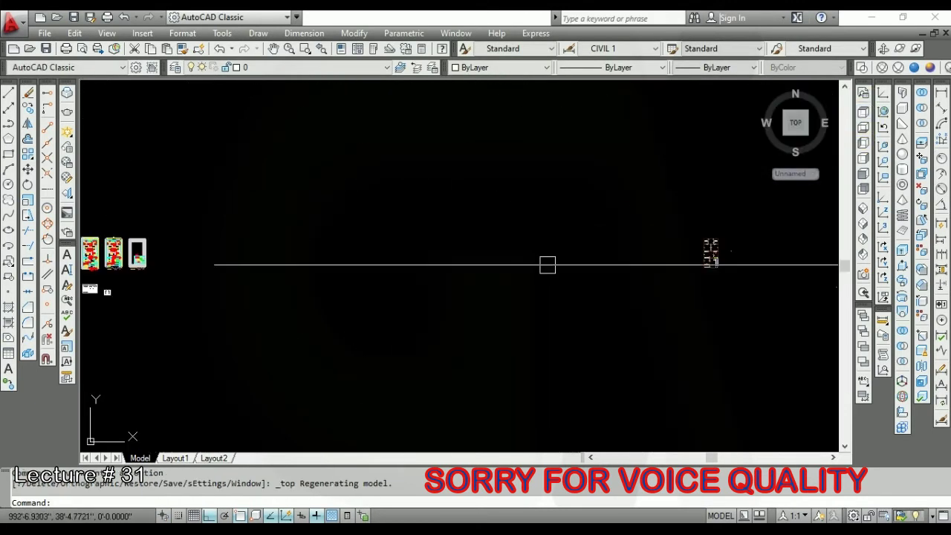
pyautogui.scroll(5, 477, 227)
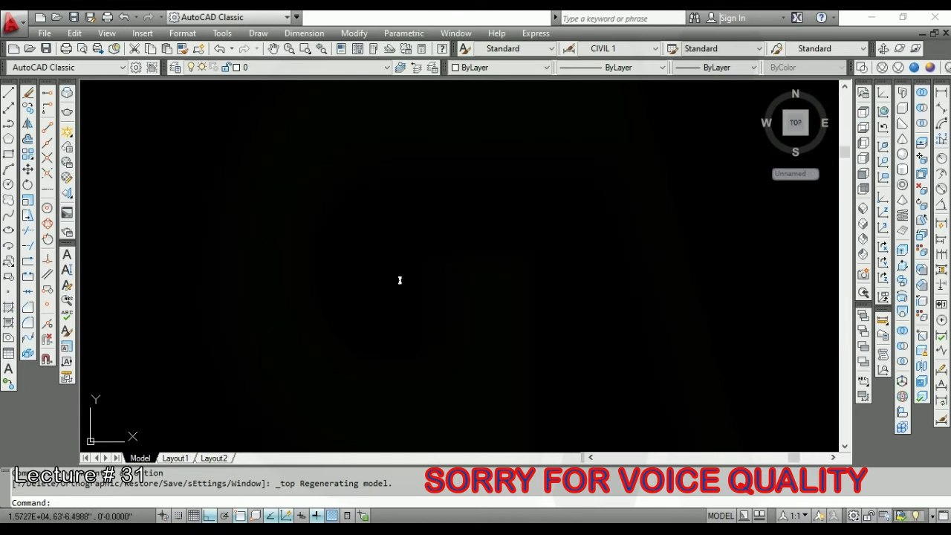
pyautogui.scroll(2, 372, 327)
pyautogui.scroll(2, 401, 352)
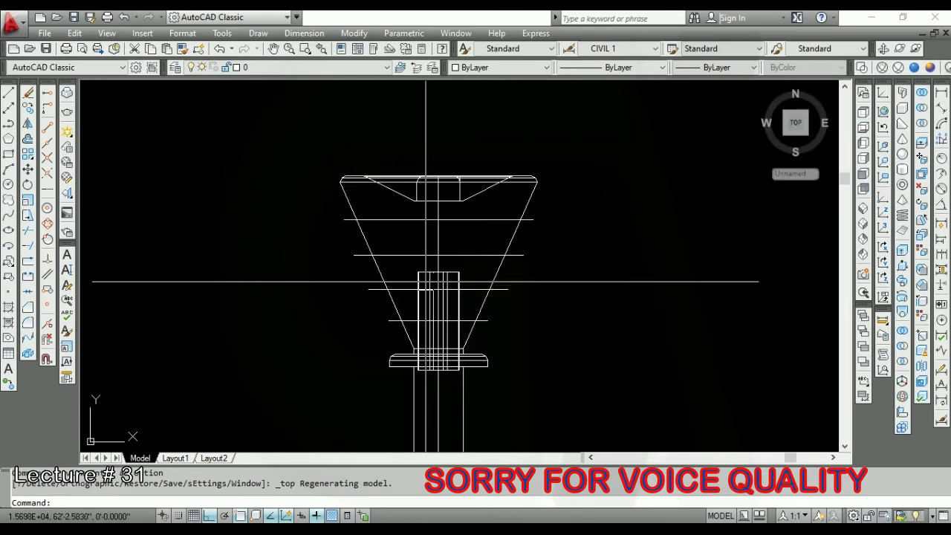
# Move the extruded keyway piece down inside the lamp shade.
pyautogui.scroll(2, 403, 334)
pyautogui.click(421, 328)
pyautogui.scroll(-5, 404, 277)
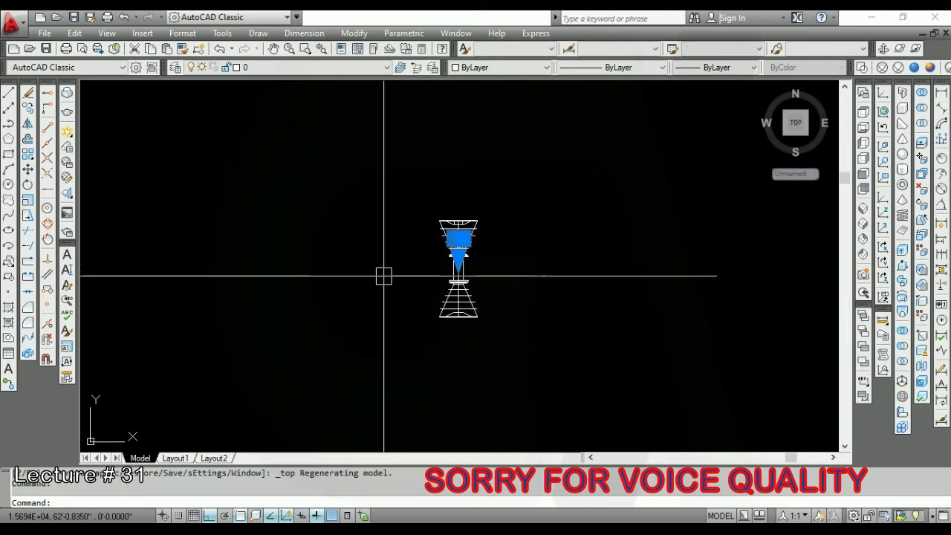
pyautogui.write('m')
pyautogui.press('Return')
pyautogui.click(376, 331)
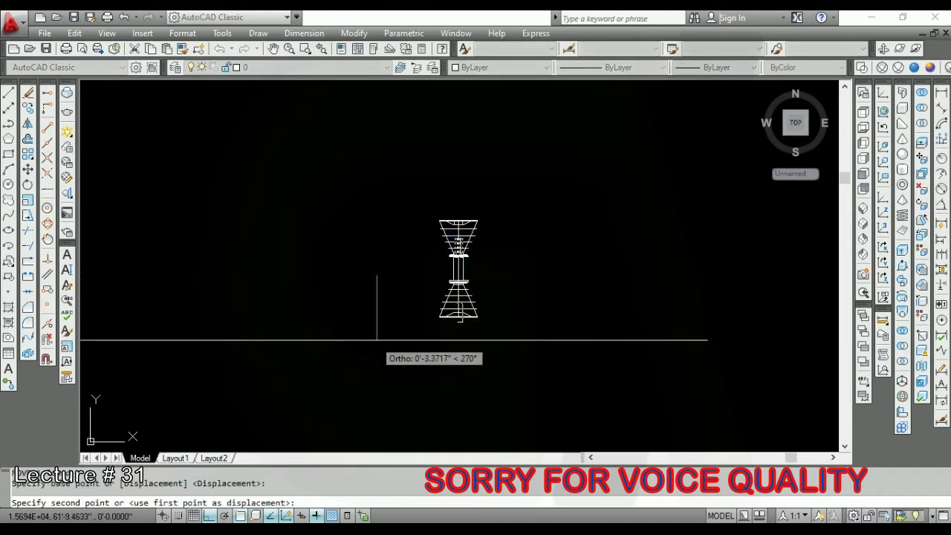
pyautogui.click(375, 341)
pyautogui.scroll(3, 476, 321)
pyautogui.scroll(2, 430, 223)
# Subtract the keyway piece from the lamp body.
pyautogui.click(484, 329)
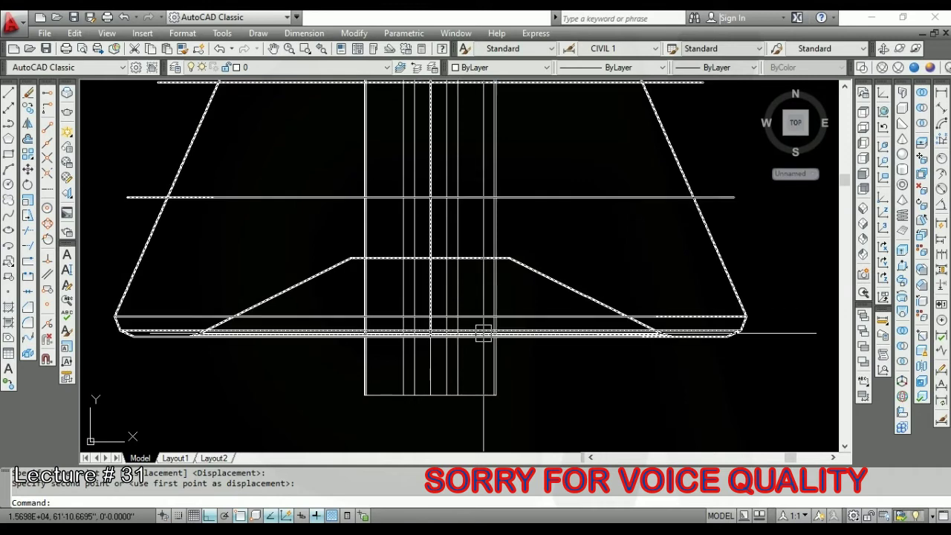
pyautogui.write('su')
pyautogui.press('Return')
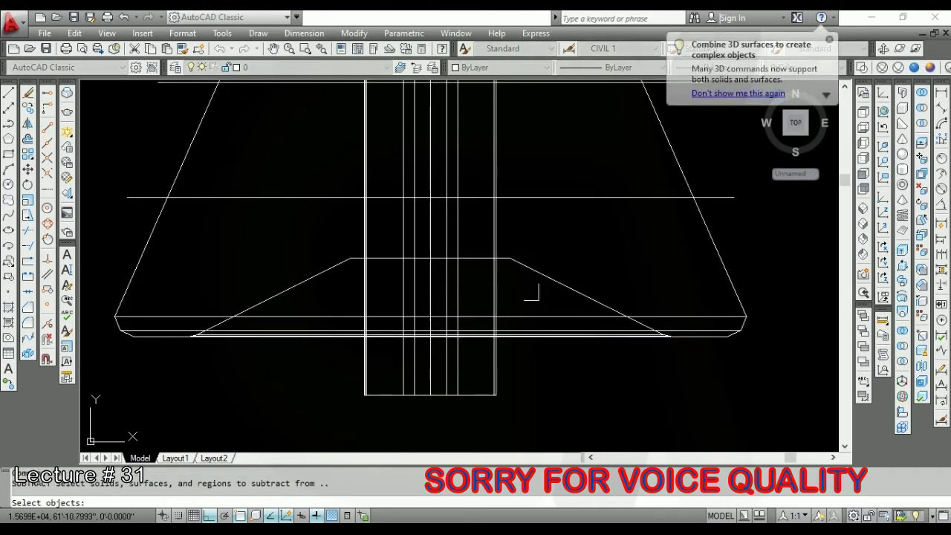
pyautogui.press('Return')
pyautogui.click(469, 399)
pyautogui.press('Return')
# Set the visual style to Realistic.
pyautogui.scroll(-5, 429, 349)
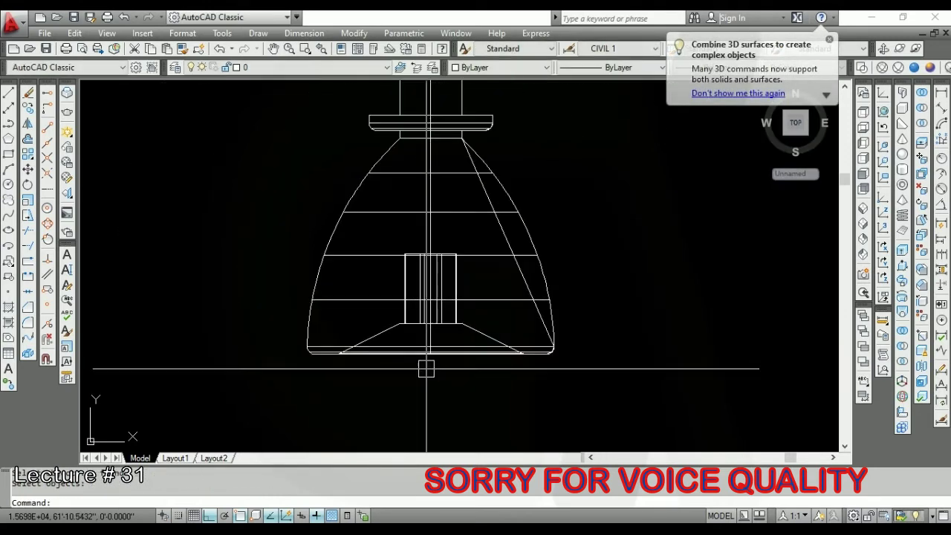
pyautogui.click(921, 96)
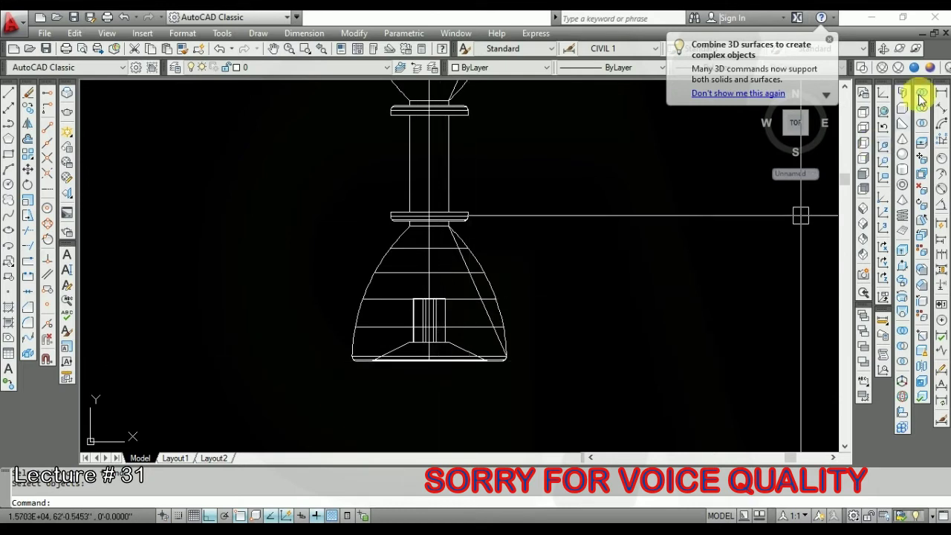
pyautogui.click(916, 67)
pyautogui.write('3d')
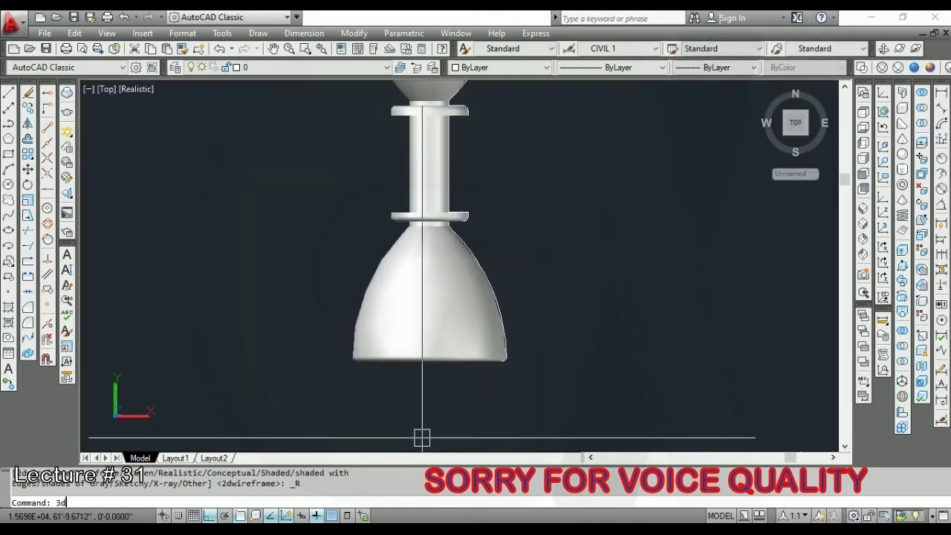
# Orbit around the lamp to inspect the hollowed shade and arm, then return to top view.
pyautogui.write('o')
pyautogui.press('Return')
pyautogui.moveTo(421, 439)
pyautogui.mouseDown()
pyautogui.moveTo(441, 360)
pyautogui.moveTo(431, 255)
pyautogui.moveTo(429, 290)
pyautogui.mouseUp()
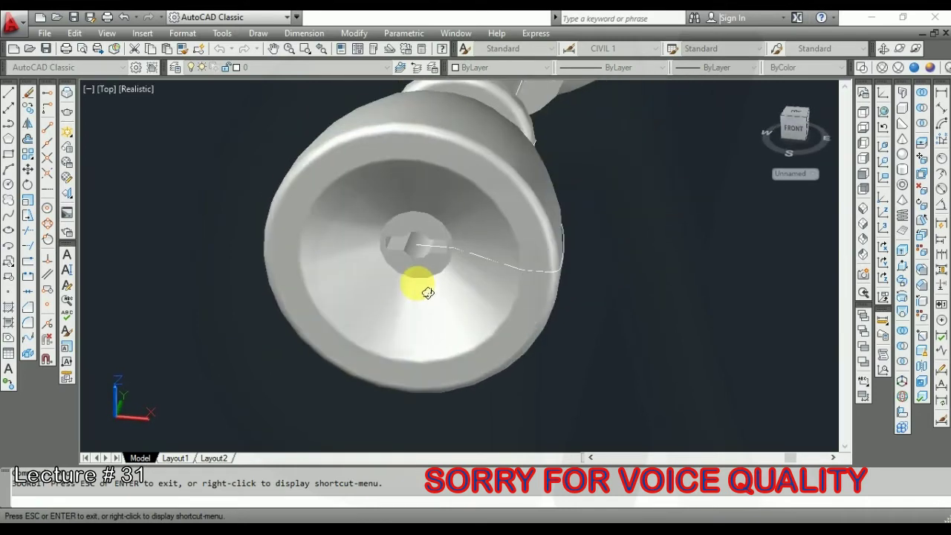
pyautogui.scroll(2, 423, 265)
pyautogui.scroll(-3, 364, 307)
pyautogui.moveTo(365, 308)
pyautogui.mouseDown()
pyautogui.moveTo(404, 292)
pyautogui.moveTo(359, 329)
pyautogui.moveTo(394, 278)
pyautogui.moveTo(317, 233)
pyautogui.moveTo(483, 340)
pyautogui.moveTo(389, 278)
pyautogui.moveTo(410, 297)
pyautogui.moveTo(414, 334)
pyautogui.moveTo(463, 362)
pyautogui.moveTo(463, 346)
pyautogui.moveTo(431, 408)
pyautogui.mouseUp()
pyautogui.scroll(-3, 354, 321)
pyautogui.scroll(2, 389, 278)
pyautogui.scroll(-3, 439, 322)
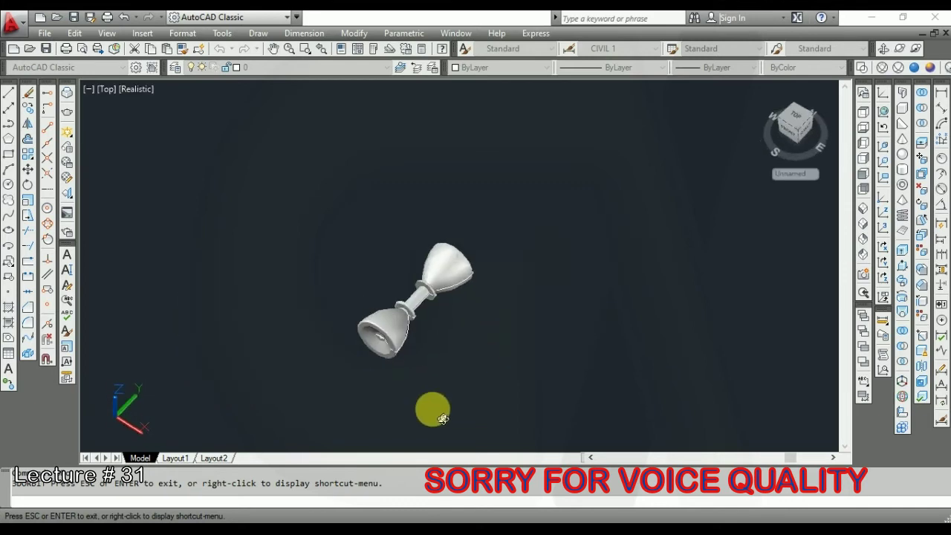
pyautogui.press('Escape')
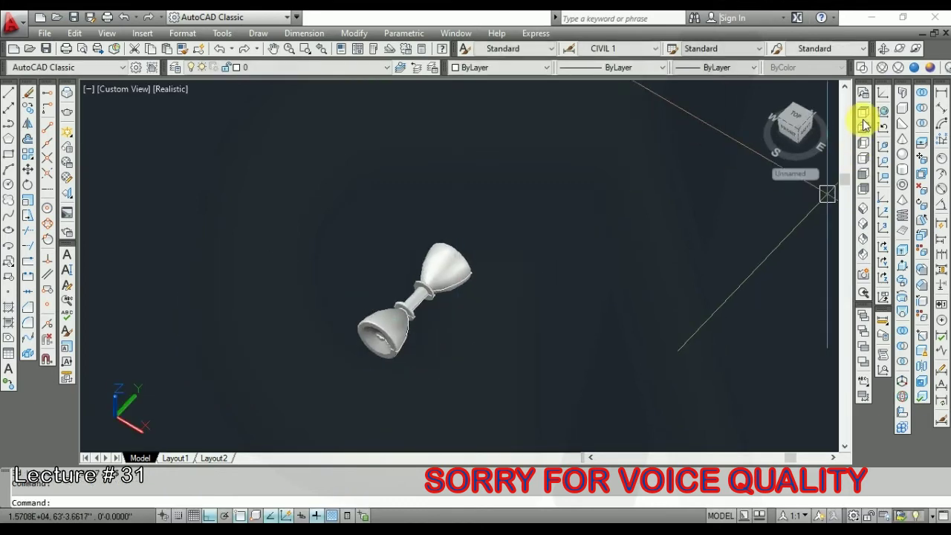
pyautogui.click(864, 125)
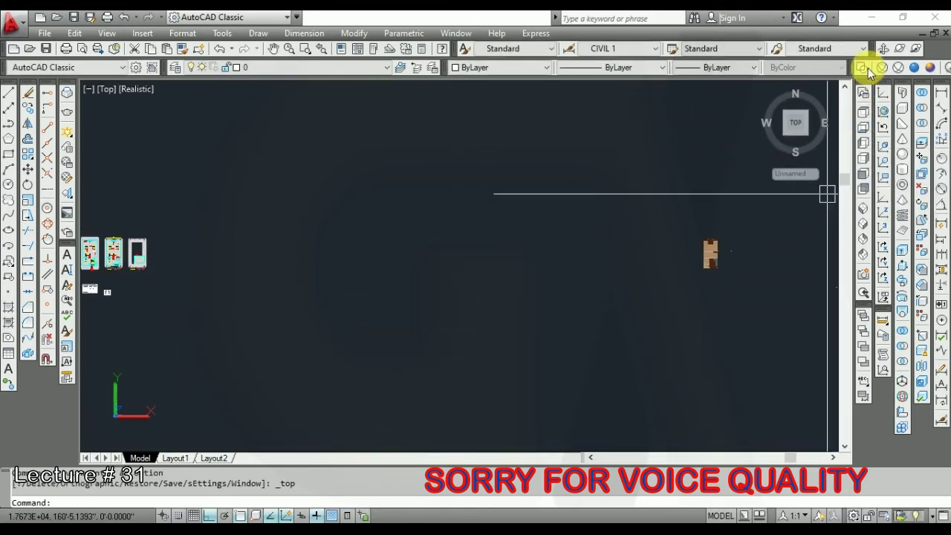
# Switch to 2D Wireframe and copy the lamp fixture next to the floor plan.
pyautogui.click(862, 67)
pyautogui.scroll(-2, 669, 268)
pyautogui.scroll(5, 642, 249)
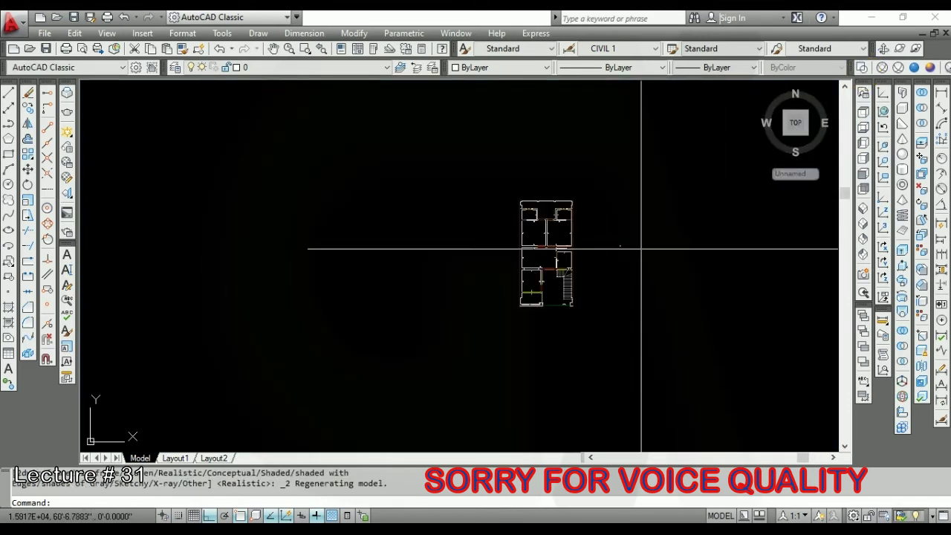
pyautogui.scroll(3, 620, 245)
pyautogui.scroll(-3, 641, 240)
pyautogui.click(641, 186)
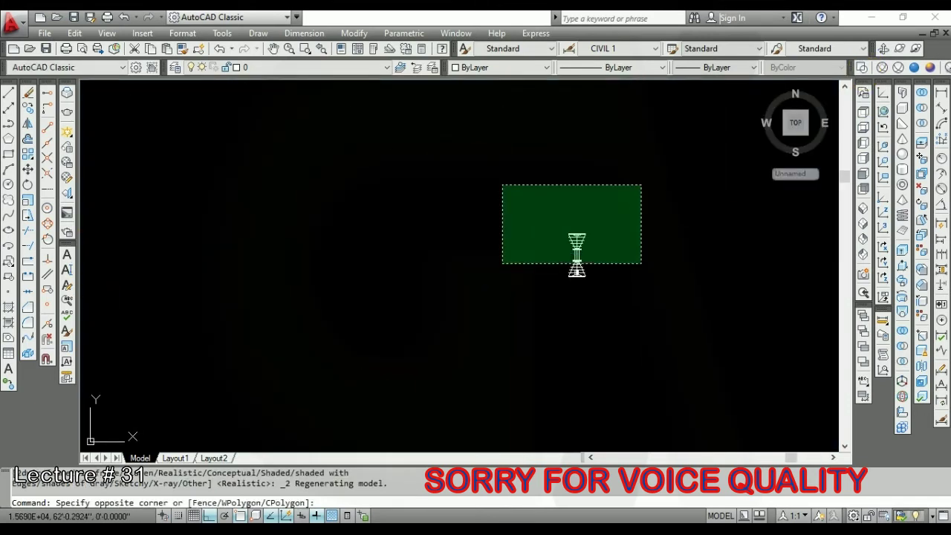
pyautogui.click(503, 263)
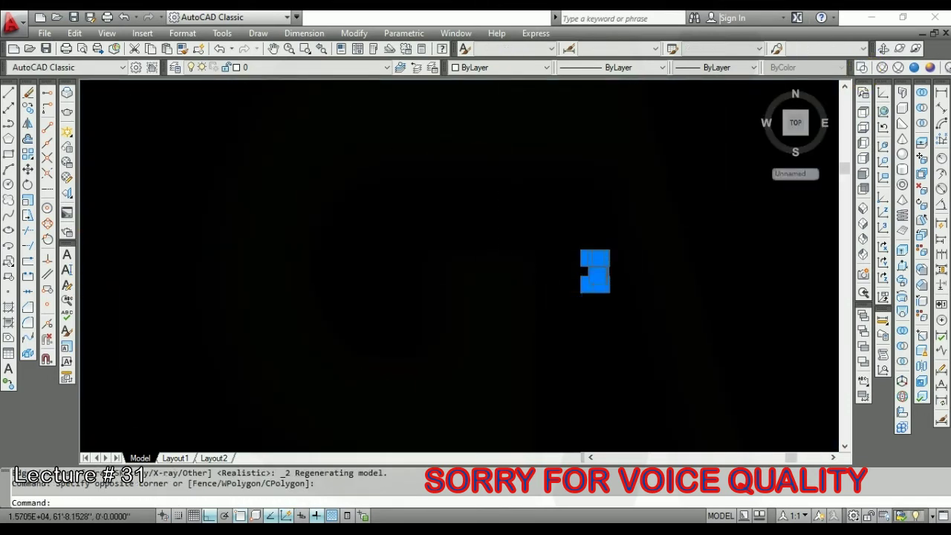
pyautogui.write('CO')
pyautogui.press('Return')
pyautogui.click(600, 282)
pyautogui.scroll(-3, 490, 319)
pyautogui.click(535, 360)
pyautogui.press('Return')
# Give the copied lamp fixture index colour 54.
pyautogui.scroll(3, 512, 323)
pyautogui.click(609, 263)
pyautogui.click(553, 366)
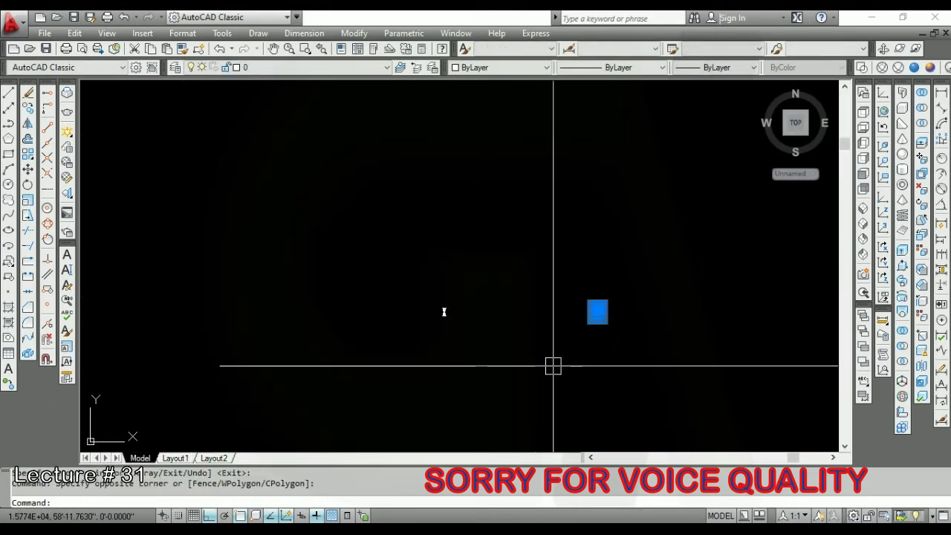
pyautogui.click(507, 68)
pyautogui.click(478, 182)
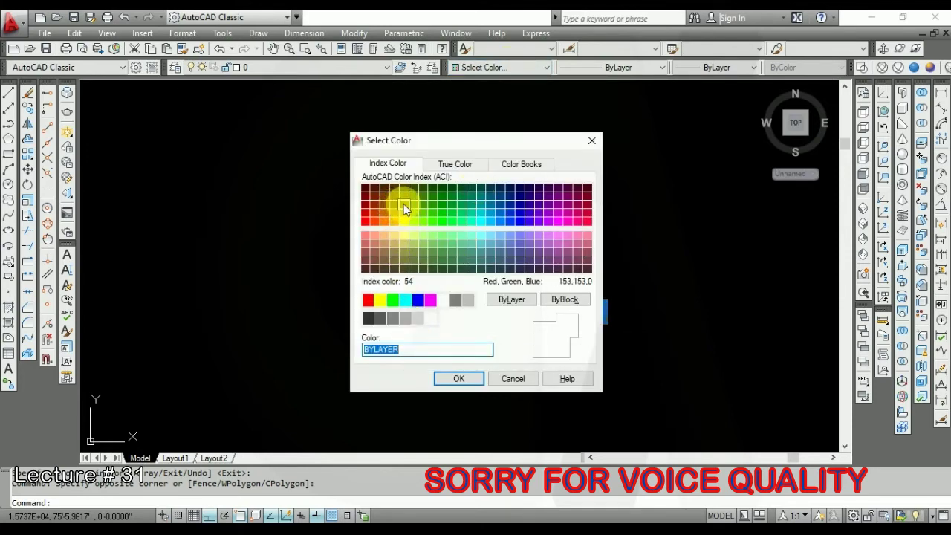
pyautogui.click(404, 204)
pyautogui.click(459, 378)
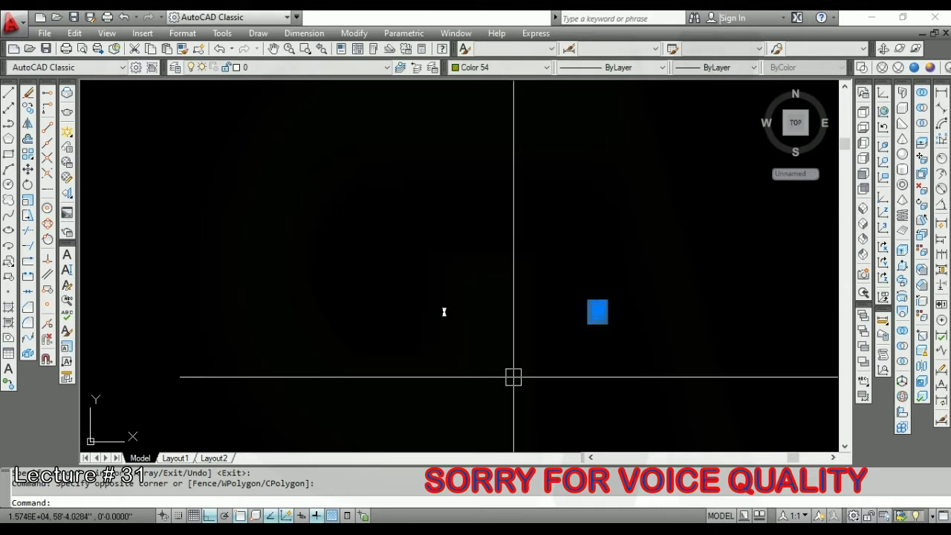
pyautogui.click(424, 503)
# Match properties from the fixture onto the line with MATCHPROP.
pyautogui.write('ma')
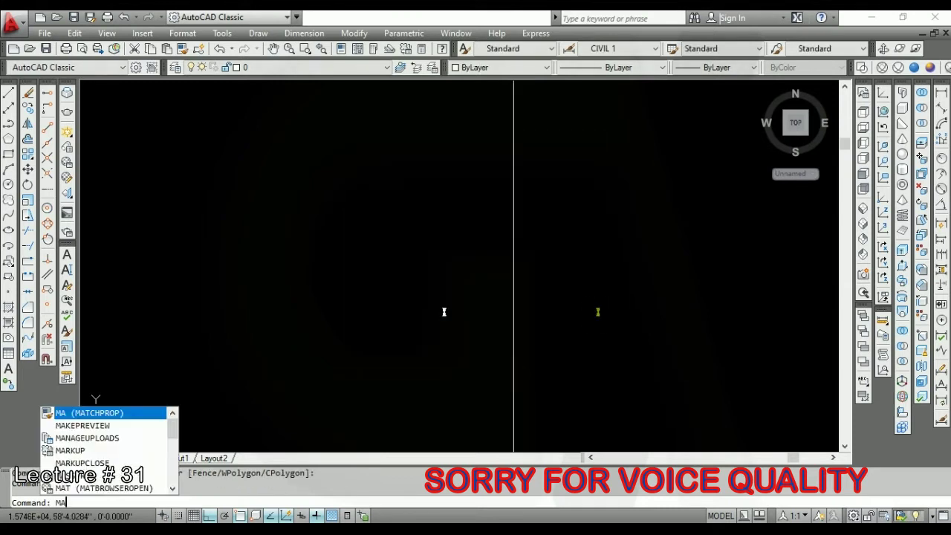
pyautogui.press('Return')
pyautogui.click(486, 280)
pyautogui.click(391, 351)
pyautogui.press('Return')
pyautogui.scroll(-2, 595, 311)
pyautogui.scroll(2, 575, 316)
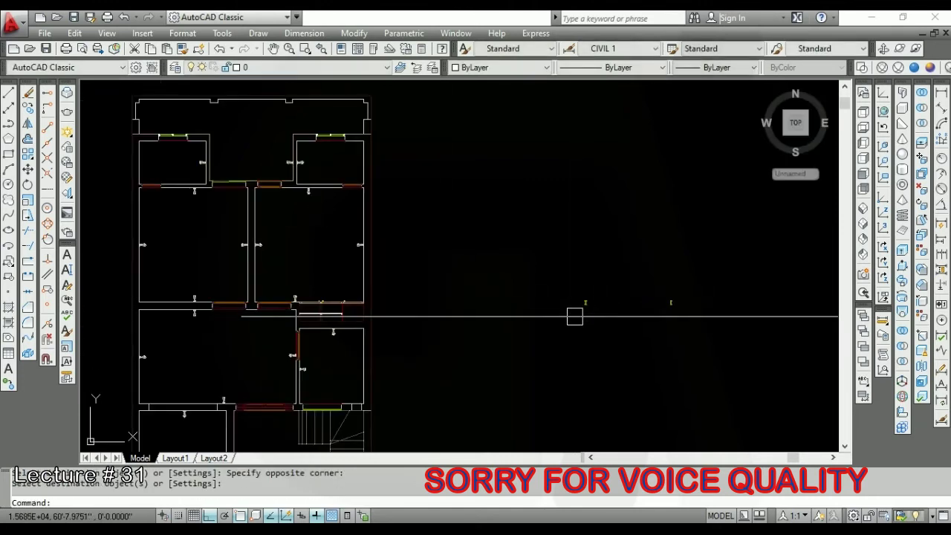
# Dimension the distance from the lamp fixture to the wall corner, measuring 34'-2 3/4".
pyautogui.click(944, 93)
pyautogui.scroll(2, 565, 301)
pyautogui.scroll(2, 531, 318)
pyautogui.scroll(3, 524, 321)
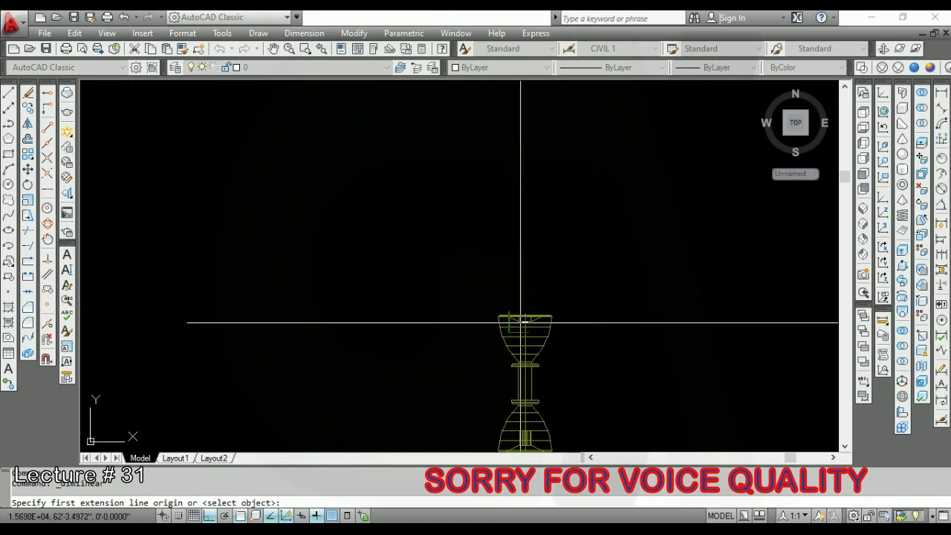
pyautogui.scroll(2, 521, 323)
pyautogui.click(525, 313)
pyautogui.scroll(-4, 647, 312)
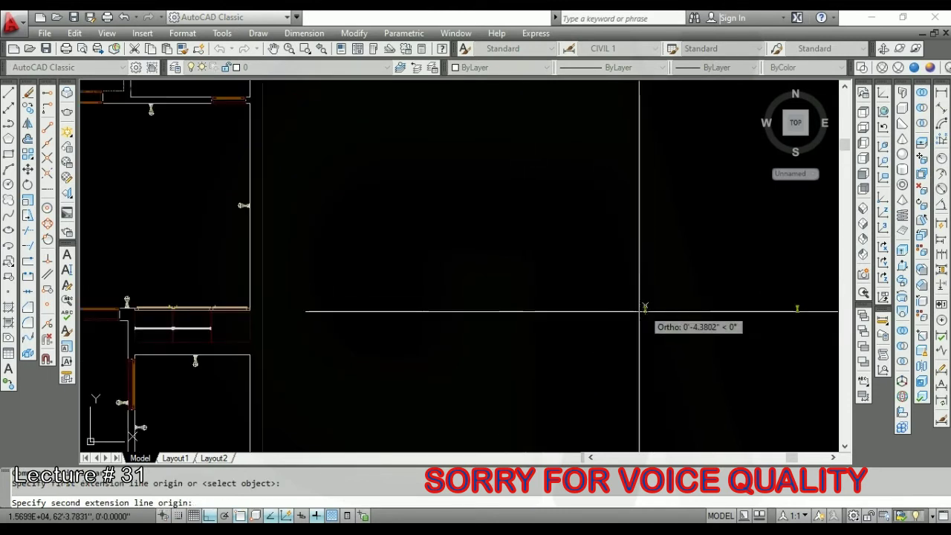
pyautogui.scroll(-3, 639, 320)
pyautogui.scroll(1, 480, 327)
pyautogui.scroll(4, 524, 327)
pyautogui.scroll(2, 505, 331)
pyautogui.scroll(2, 475, 336)
pyautogui.click(462, 341)
pyautogui.scroll(-4, 463, 341)
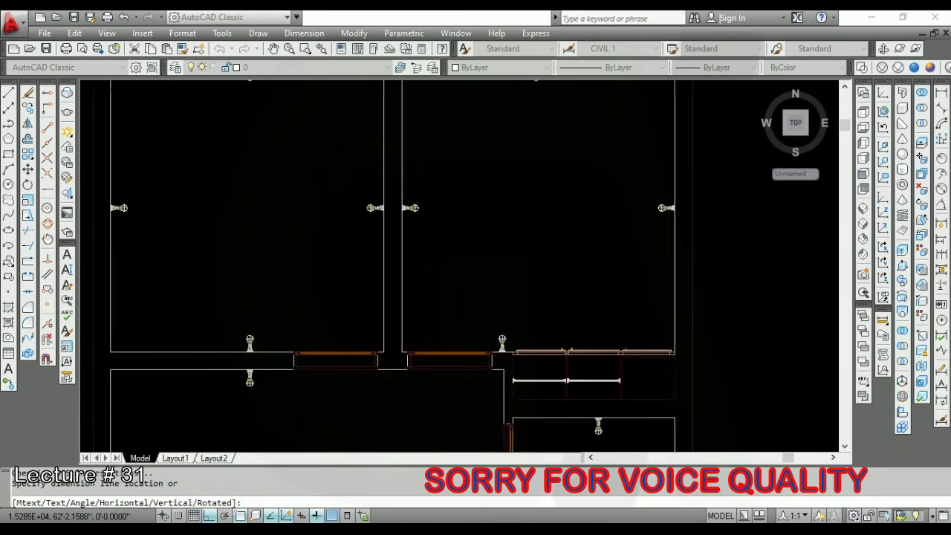
pyautogui.scroll(-2, 521, 334)
pyautogui.scroll(1, 656, 351)
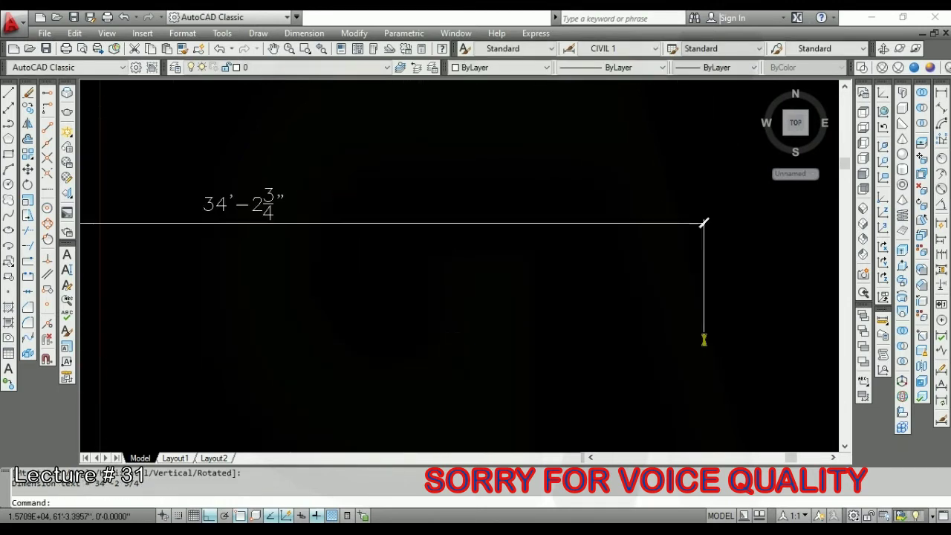
pyautogui.click(728, 292)
pyautogui.scroll(4, 685, 185)
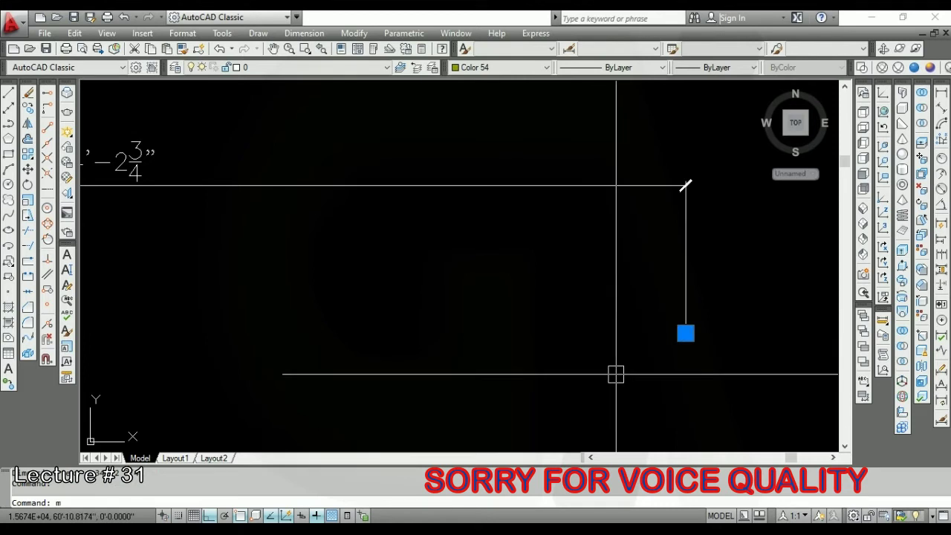
# Move the lamp fixture from its base point to the wall corner.
pyautogui.press('Return')
pyautogui.click(685, 185)
pyautogui.scroll(-4, 685, 186)
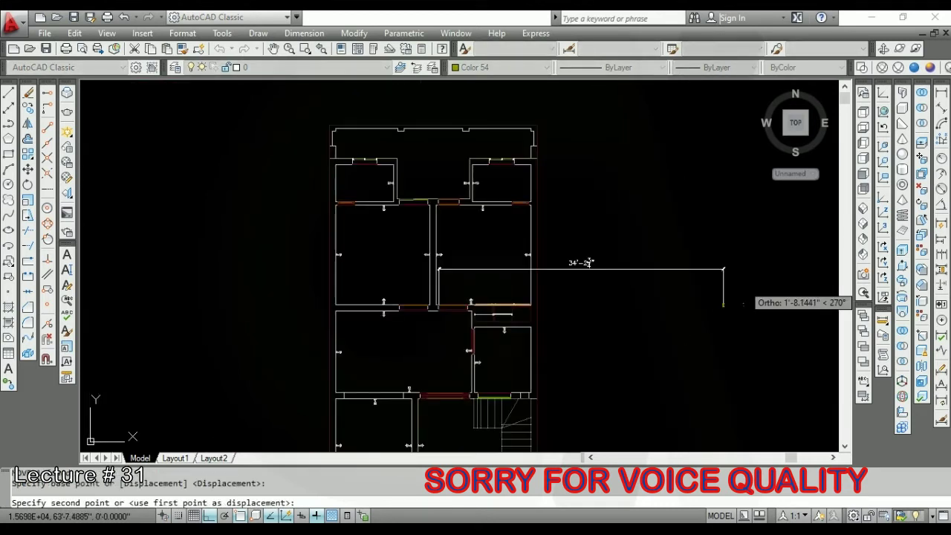
pyautogui.scroll(3, 505, 304)
pyautogui.scroll(1, 425, 300)
pyautogui.click(420, 223)
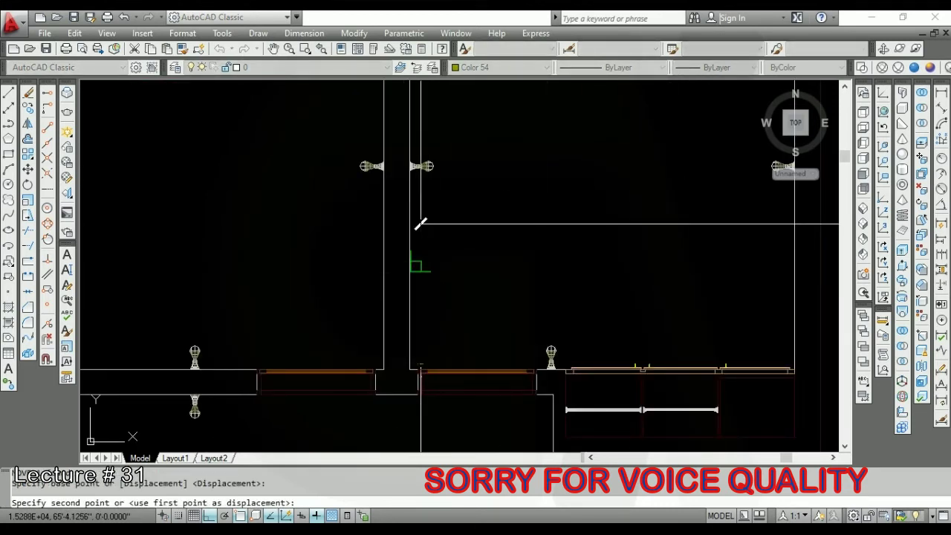
# Delete the leftover zero-length dimension.
pyautogui.click(439, 222)
pyautogui.press('Delete')
pyautogui.scroll(2, 422, 379)
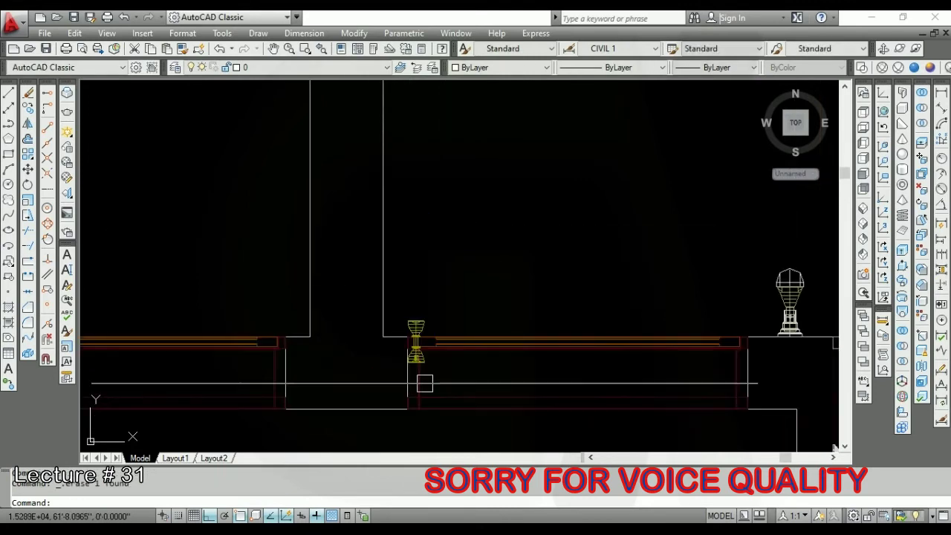
pyautogui.scroll(2, 421, 362)
pyautogui.scroll(3, 428, 229)
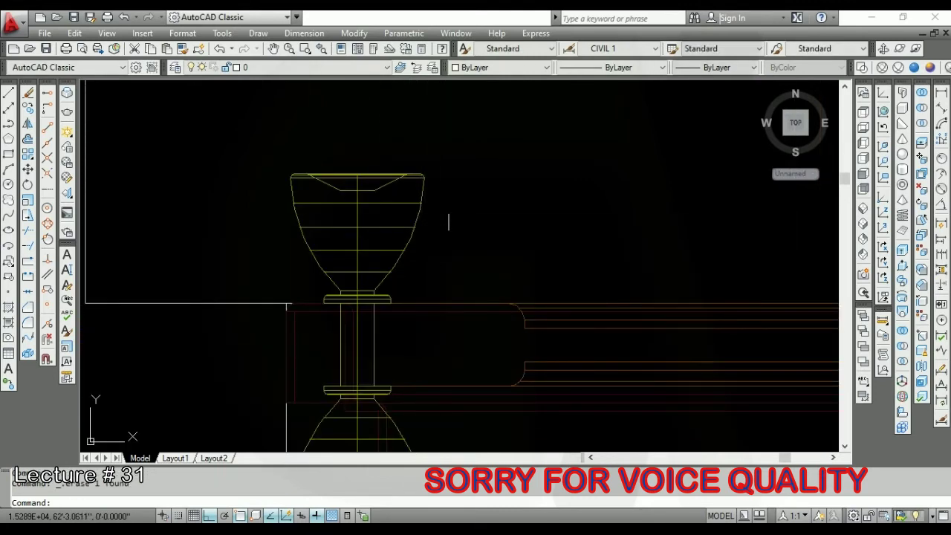
# Move the lamp fixture right onto the wall post.
pyautogui.click(350, 238)
pyautogui.scroll(-1, 334, 234)
pyautogui.scroll(-3, 397, 202)
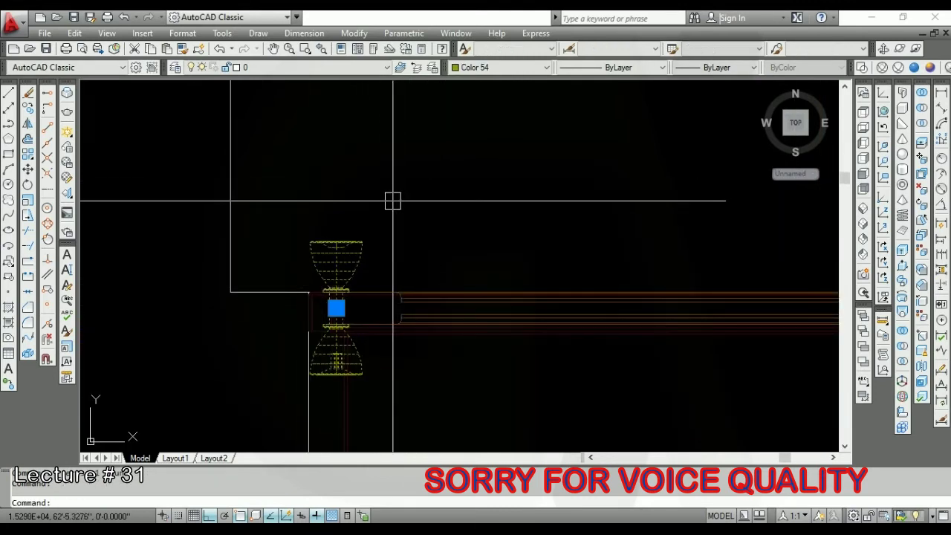
pyautogui.write('m')
pyautogui.press('Return')
pyautogui.scroll(2, 350, 185)
pyautogui.click(350, 184)
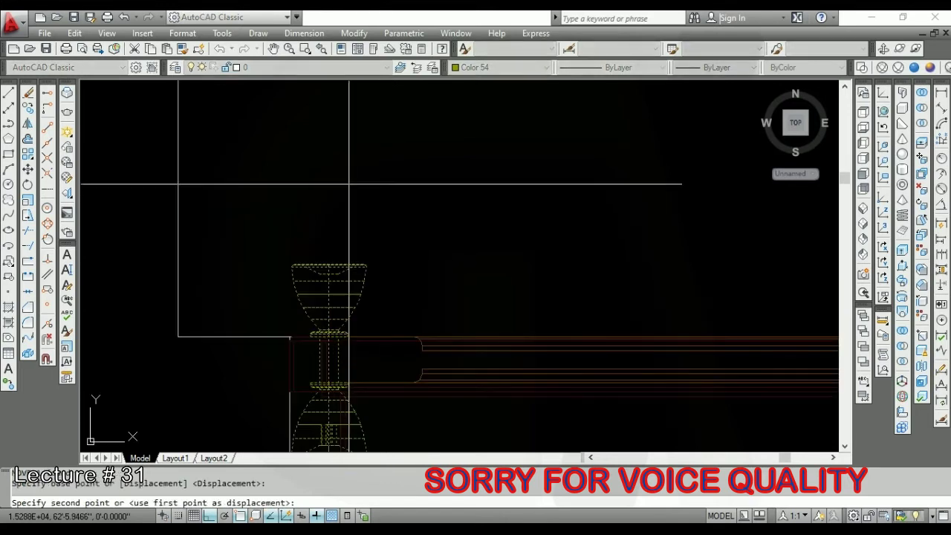
pyautogui.click(394, 188)
pyautogui.scroll(-3, 417, 189)
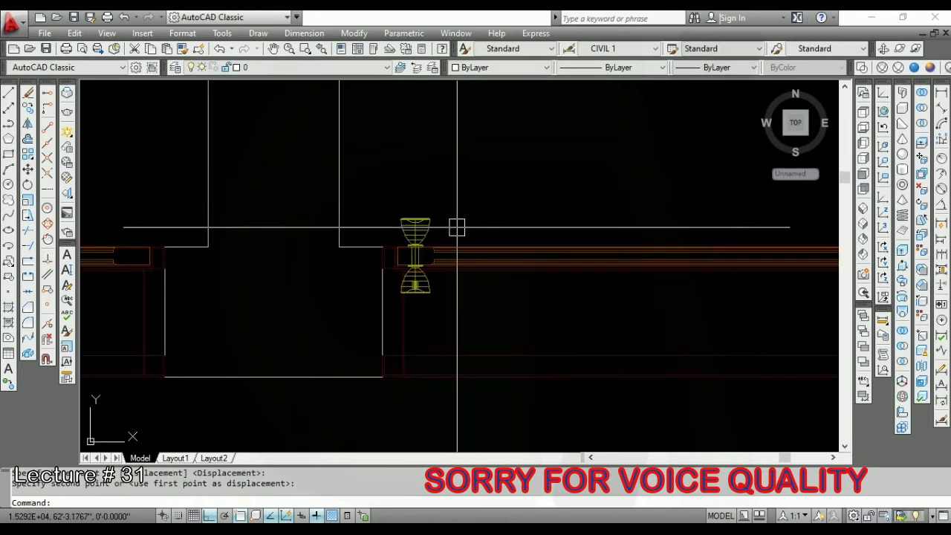
pyautogui.scroll(1, 452, 215)
pyautogui.scroll(-1, 440, 208)
pyautogui.scroll(3, 382, 206)
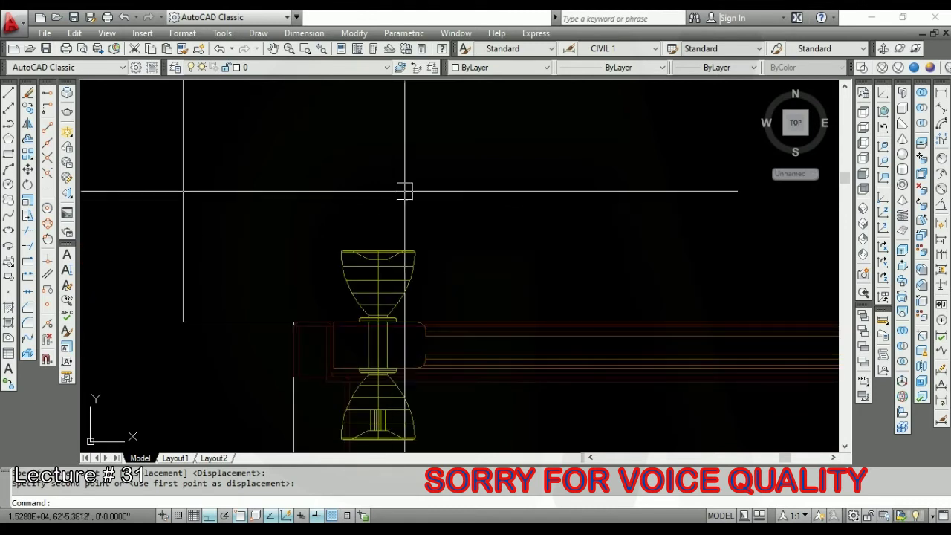
# Nudge the fixture right, then slightly left, to centre it at the room corner.
pyautogui.write('m')
pyautogui.press('Return')
pyautogui.click(343, 257)
pyautogui.click(315, 172)
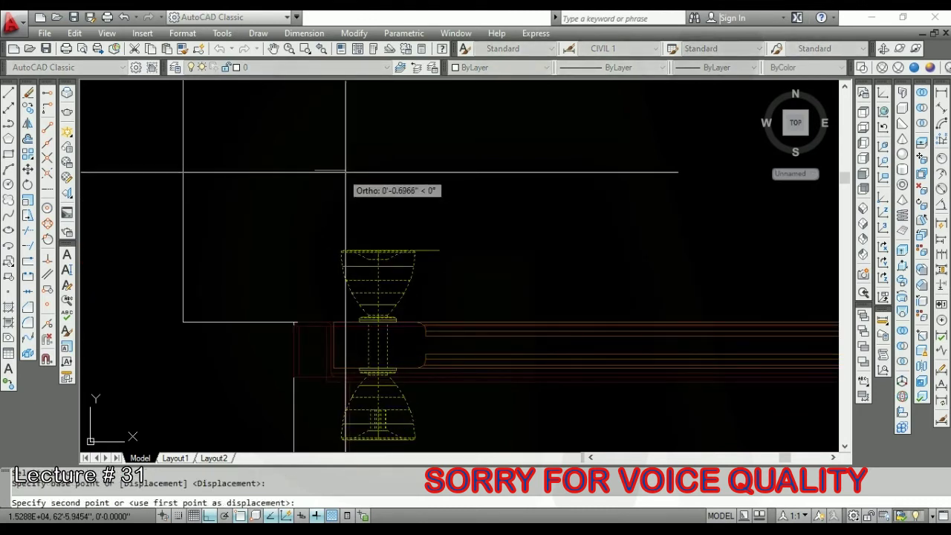
pyautogui.click(346, 172)
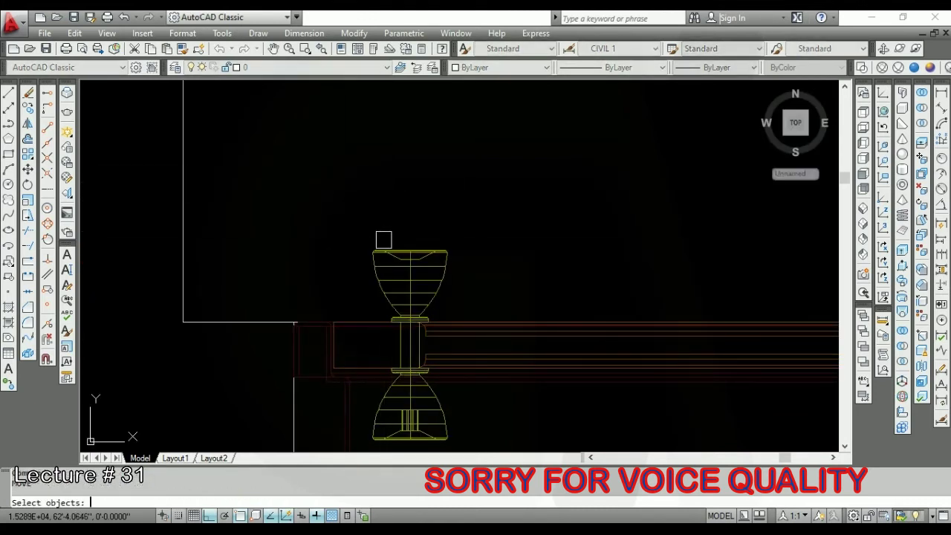
pyautogui.click(411, 245)
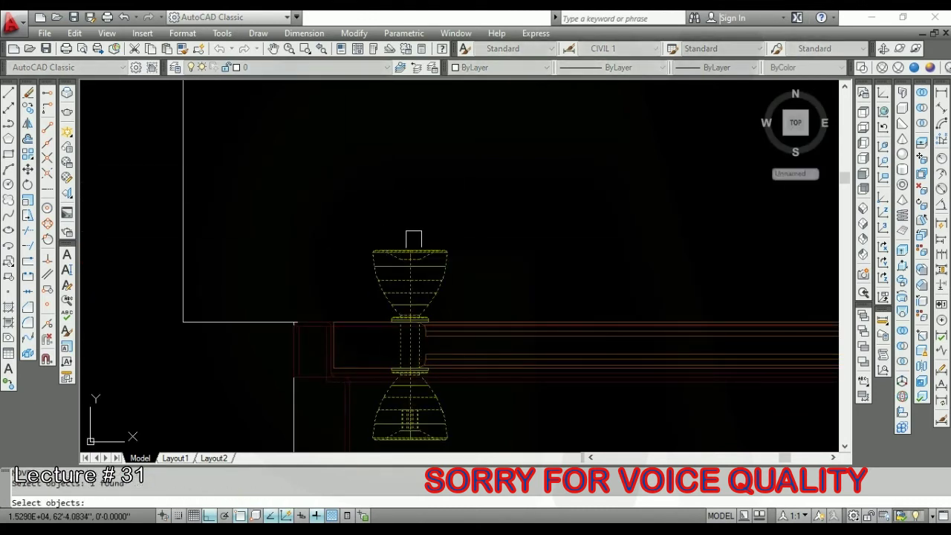
pyautogui.click(426, 221)
pyautogui.scroll(-2, 425, 251)
pyautogui.scroll(1, 421, 214)
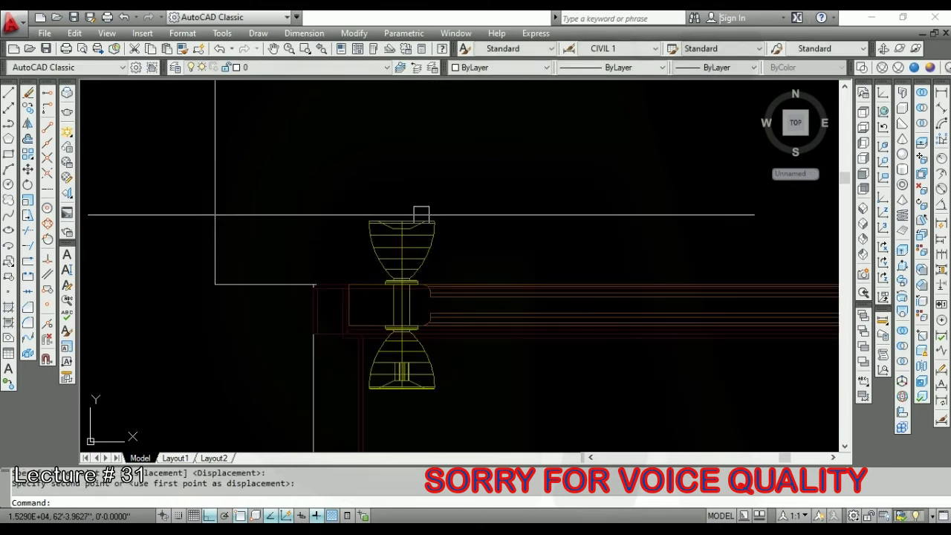
pyautogui.scroll(-2, 522, 347)
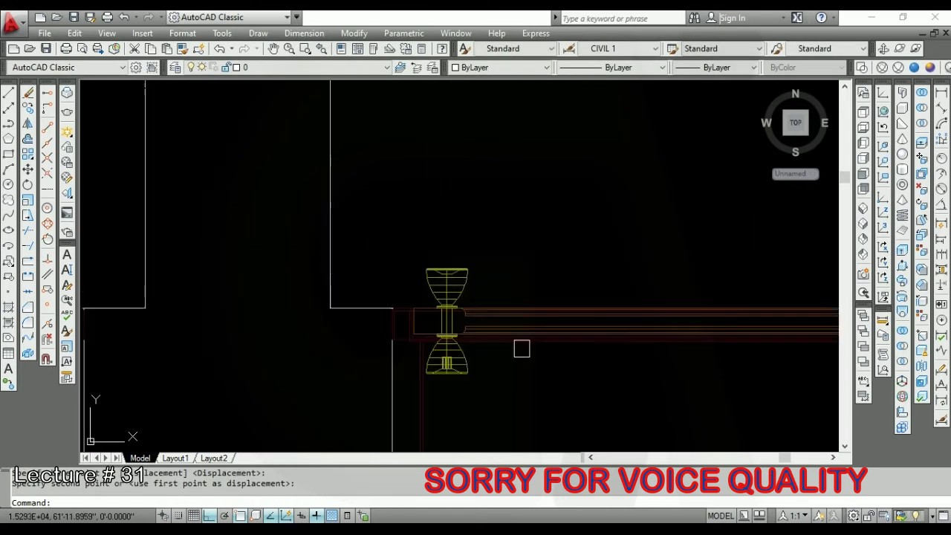
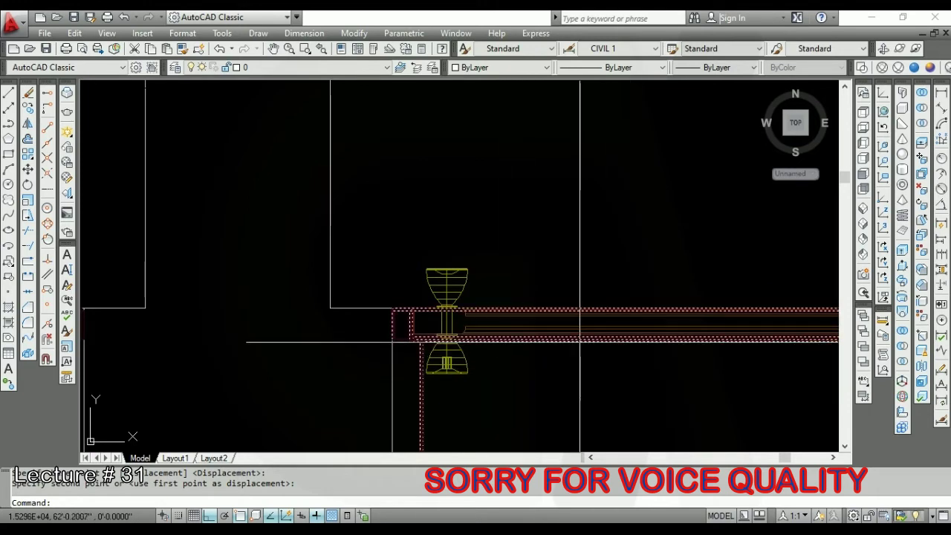
# Switch to the Front view and select the yellow door knob.
pyautogui.click(863, 177)
pyautogui.scroll(3, 710, 260)
pyautogui.scroll(4, 710, 260)
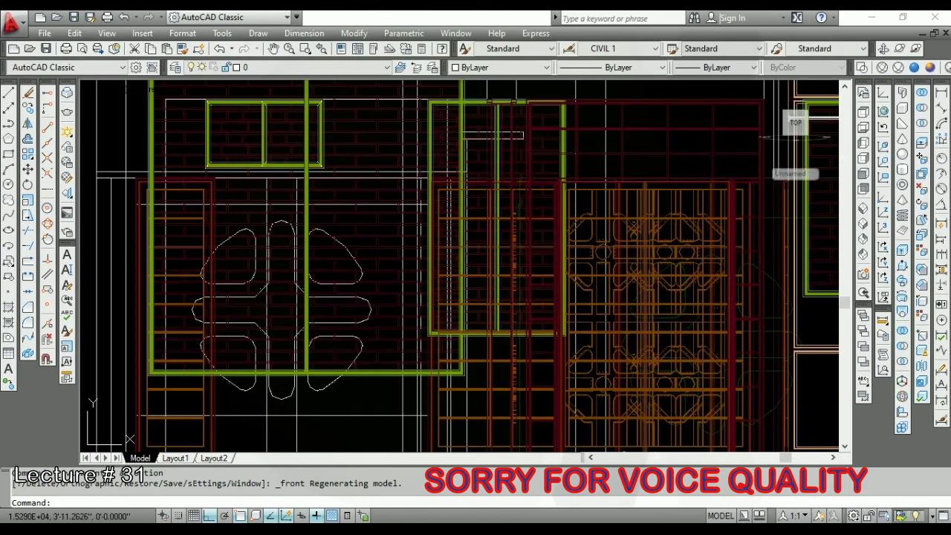
pyautogui.scroll(-5, 645, 297)
pyautogui.scroll(5, 587, 289)
pyautogui.scroll(2, 555, 300)
pyautogui.scroll(-4, 491, 339)
pyautogui.scroll(3, 468, 327)
pyautogui.scroll(2, 444, 312)
pyautogui.click(442, 325)
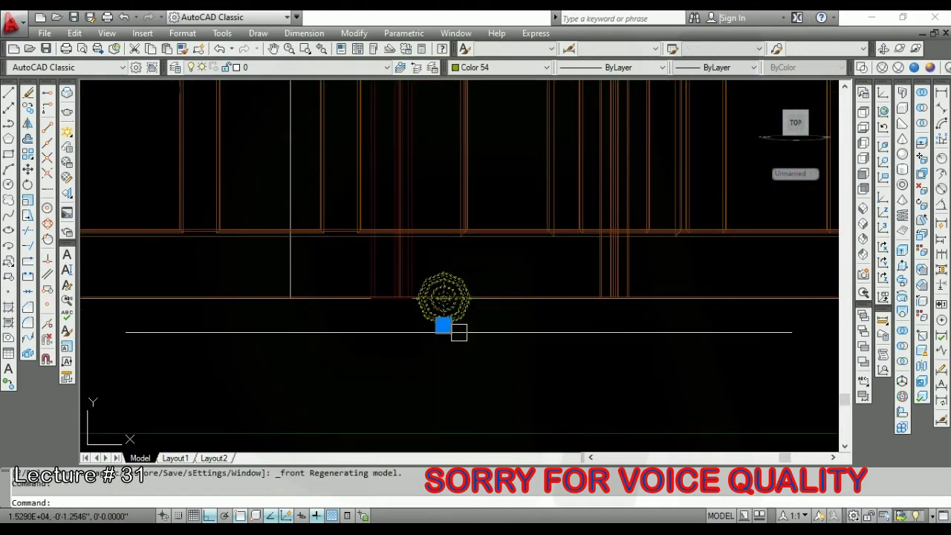
pyautogui.scroll(-4, 450, 327)
pyautogui.scroll(-4, 468, 305)
# Move the knob straight up the door by 32 units.
pyautogui.press('Return')
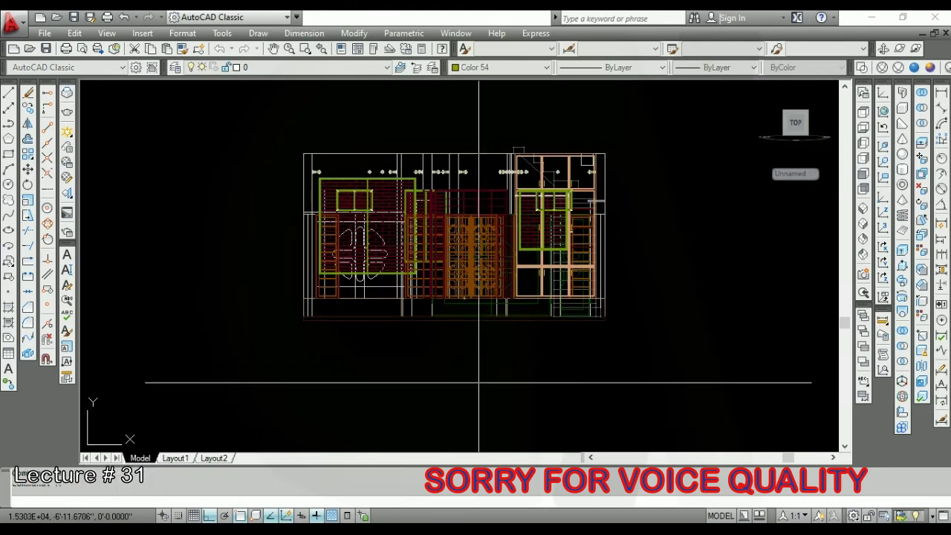
pyautogui.click(480, 402)
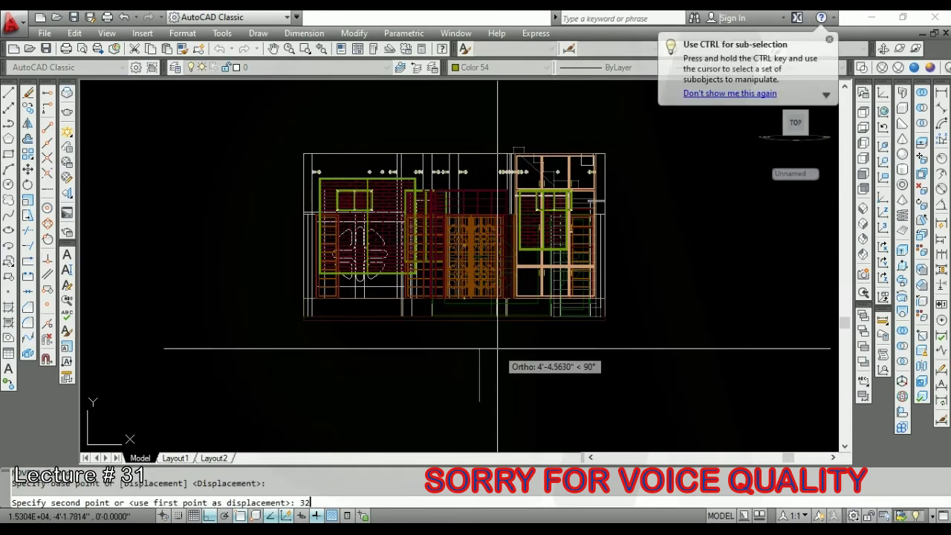
pyautogui.press('Return')
pyautogui.scroll(5, 457, 286)
pyautogui.scroll(-2, 449, 294)
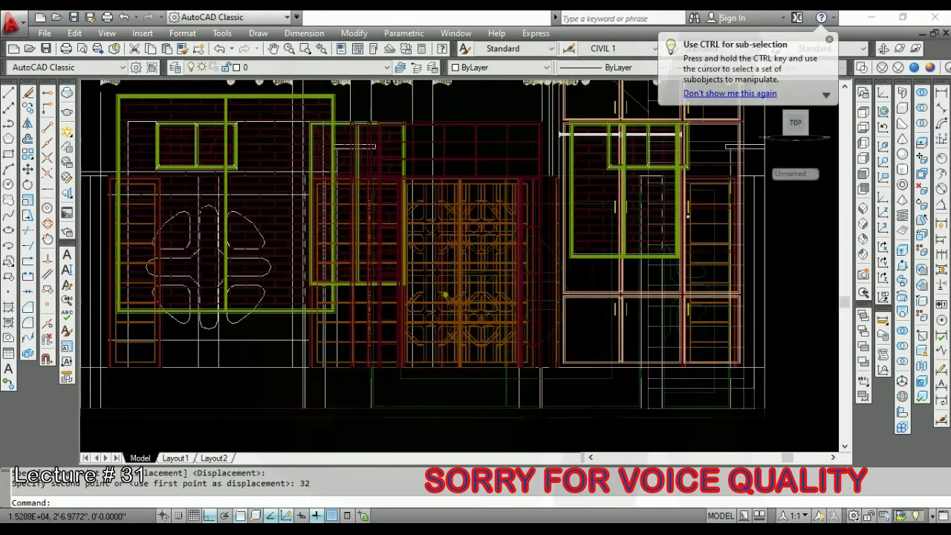
pyautogui.scroll(1, 446, 296)
pyautogui.scroll(2, 456, 275)
pyautogui.scroll(2, 431, 308)
pyautogui.scroll(3, 463, 270)
pyautogui.scroll(-2, 504, 285)
pyautogui.scroll(-4, 487, 307)
pyautogui.scroll(2, 404, 335)
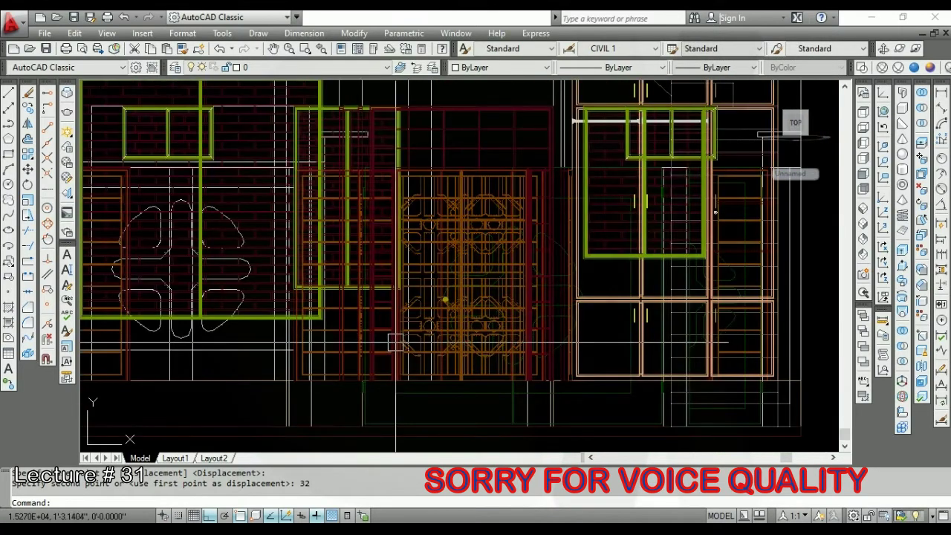
# Orbit the house with 3DORBIT into an isometric view facing the front doors.
pyautogui.write('3DO')
pyautogui.press('Return')
pyautogui.moveTo(435, 324); pyautogui.dragTo(415, 323)
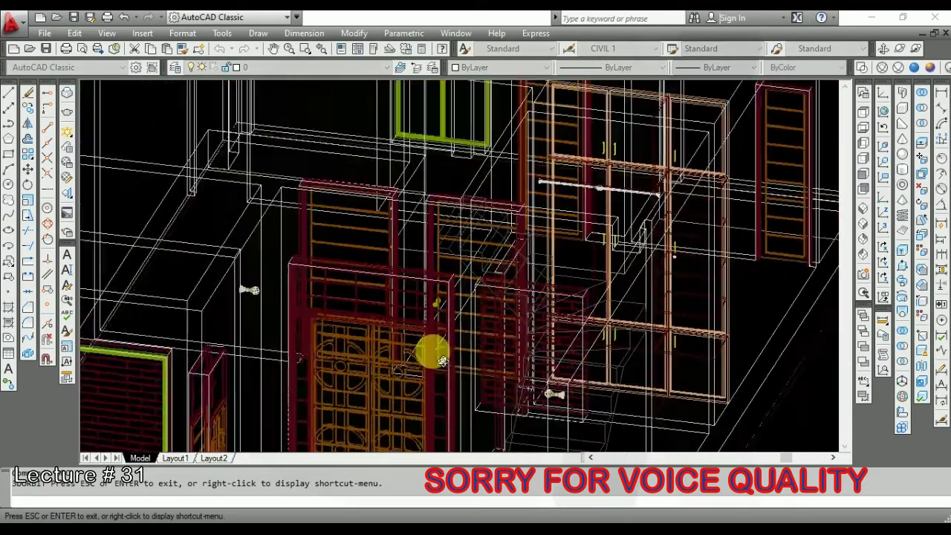
pyautogui.scroll(3, 416, 323)
pyautogui.scroll(3, 437, 331)
pyautogui.moveTo(452, 339)
pyautogui.mouseDown()
pyautogui.moveTo(467, 339)
pyautogui.moveTo(452, 298)
pyautogui.mouseUp()
pyautogui.press('Escape')
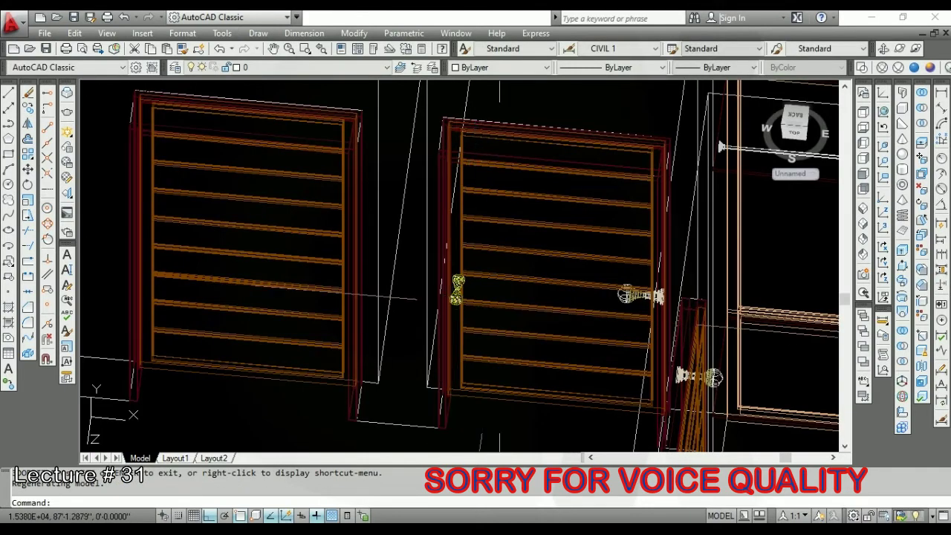
# Apply the Realistic visual style and zoom in on the door knobs.
pyautogui.click(916, 67)
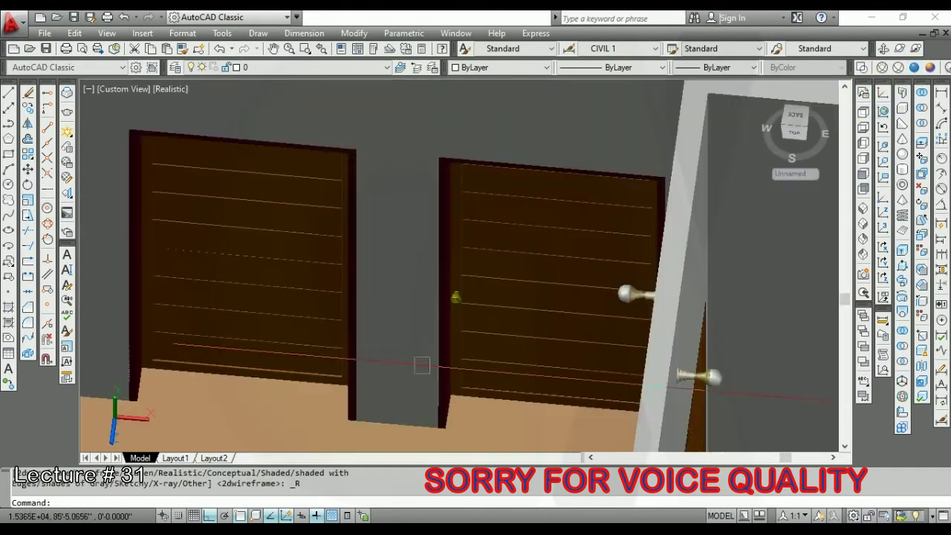
pyautogui.scroll(4, 449, 297)
pyautogui.scroll(3, 451, 282)
pyautogui.scroll(2, 452, 280)
pyautogui.scroll(1, 414, 340)
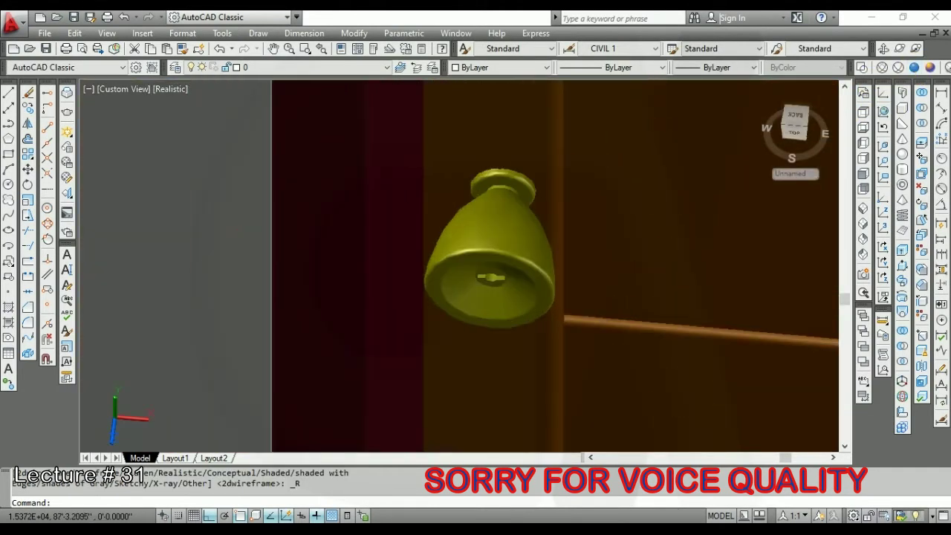
pyautogui.scroll(-4, 414, 340)
pyautogui.scroll(1, 416, 327)
pyautogui.scroll(1, 342, 376)
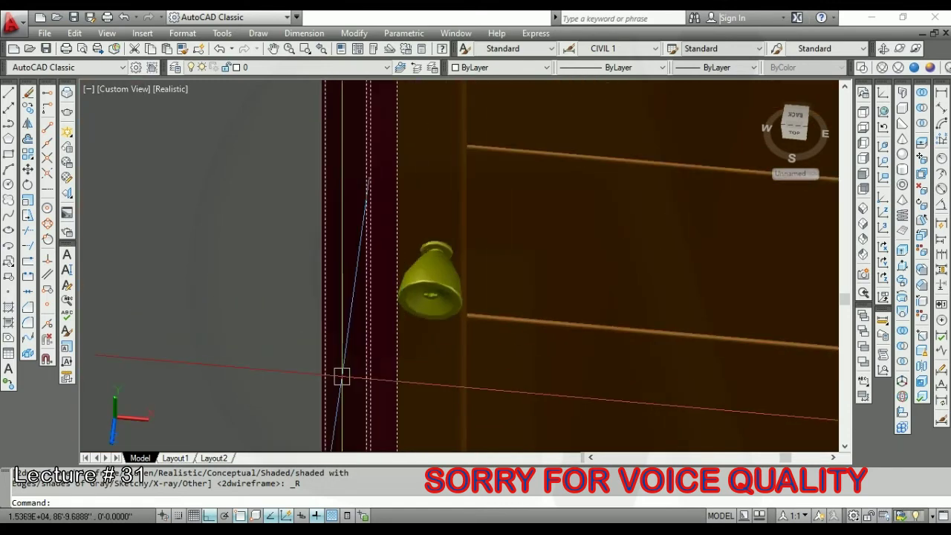
pyautogui.write('3do')
# Orbit around the raised door knob to inspect it.
pyautogui.press('Return')
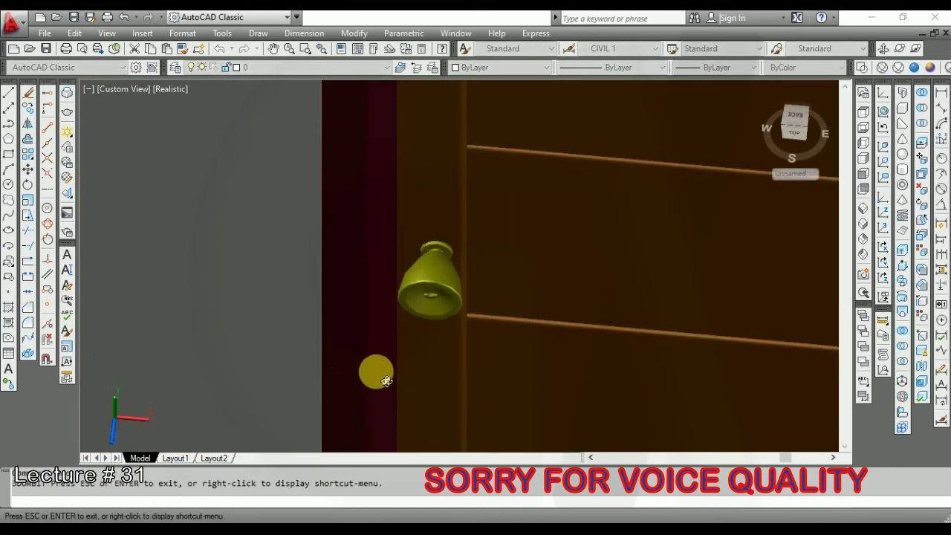
pyautogui.moveTo(394, 351)
pyautogui.mouseDown()
pyautogui.moveTo(404, 318)
pyautogui.moveTo(367, 340)
pyautogui.moveTo(446, 266)
pyautogui.moveTo(461, 302)
pyautogui.moveTo(453, 322)
pyautogui.moveTo(421, 304)
pyautogui.moveTo(419, 316)
pyautogui.moveTo(382, 329)
pyautogui.moveTo(461, 323)
pyautogui.moveTo(575, 293)
pyautogui.moveTo(417, 299)
pyautogui.moveTo(516, 344)
pyautogui.moveTo(476, 335)
pyautogui.moveTo(483, 266)
pyautogui.moveTo(446, 283)
pyautogui.moveTo(420, 244)
pyautogui.moveTo(409, 260)
pyautogui.moveTo(415, 254)
pyautogui.moveTo(471, 293)
pyautogui.moveTo(504, 278)
pyautogui.moveTo(512, 289)
pyautogui.mouseUp()
pyautogui.scroll(-5, 511, 289)
pyautogui.press('Escape')
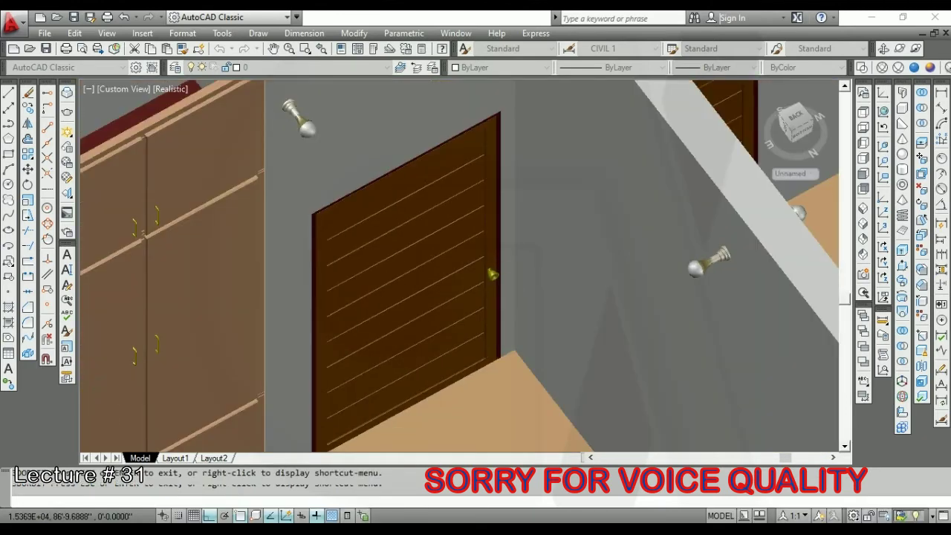
# Show the plan from the Top view in 2D Wireframe, zoomed to the door.
pyautogui.click(864, 113)
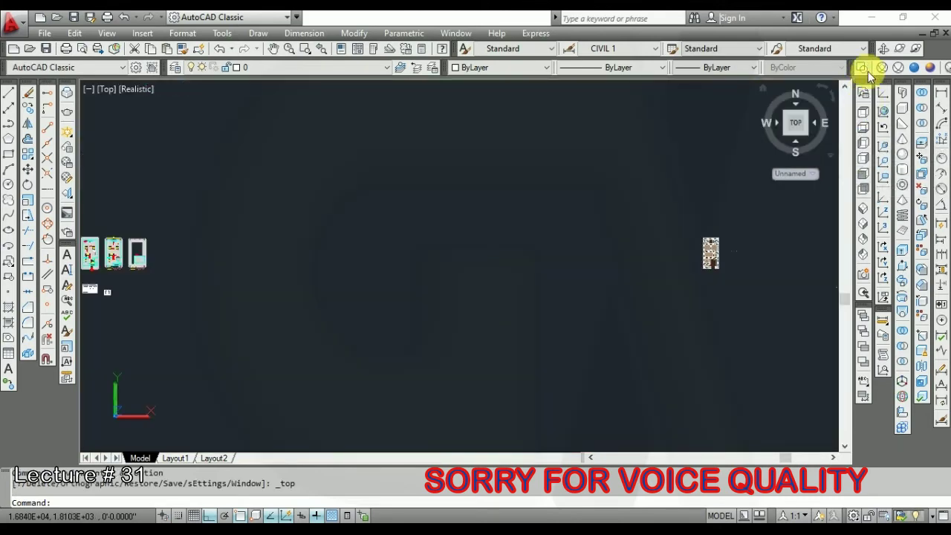
pyautogui.click(862, 69)
pyautogui.scroll(3, 675, 225)
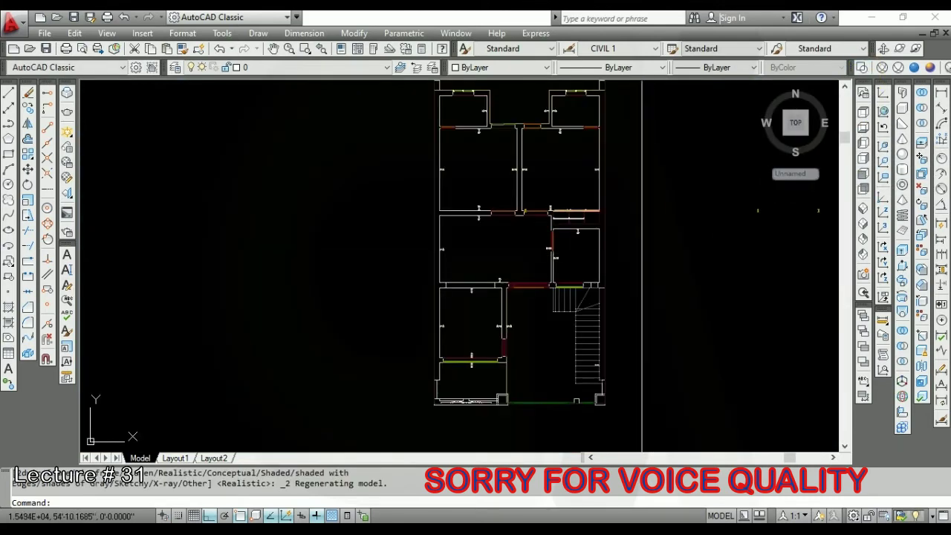
pyautogui.scroll(3, 531, 223)
pyautogui.scroll(-3, 494, 227)
pyautogui.scroll(5, 480, 193)
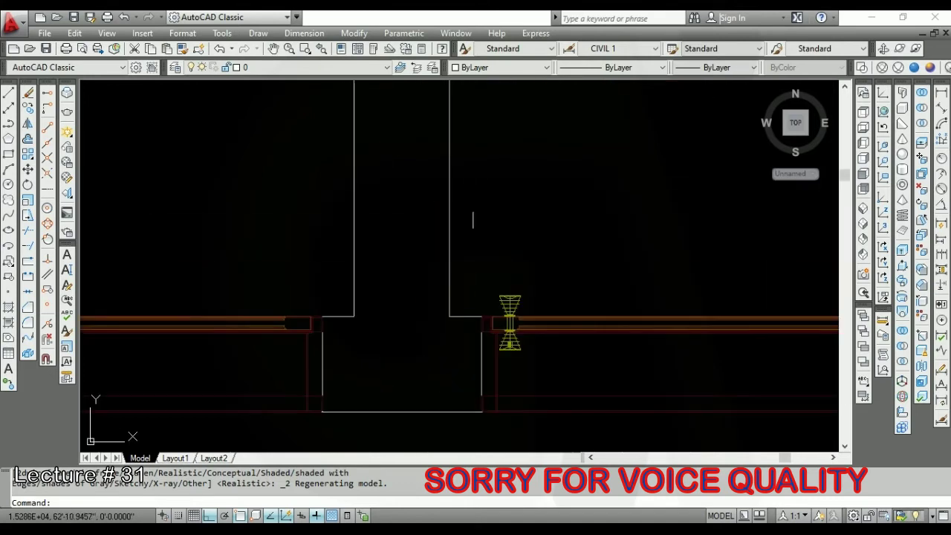
pyautogui.scroll(4, 498, 340)
pyautogui.write('s')
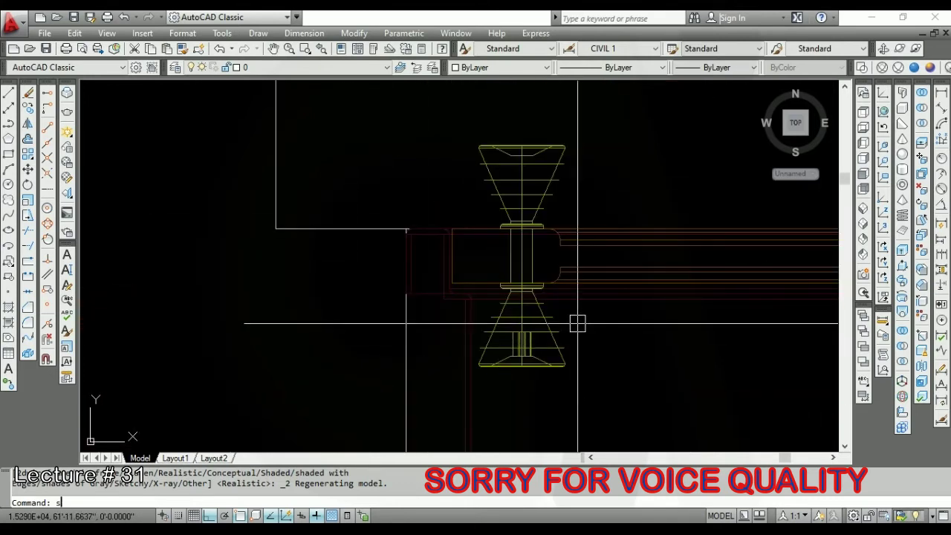
# Run SUBTRACT on the yellow knob solid and switch to Realistic shading.
pyautogui.write('u')
pyautogui.press('Return')
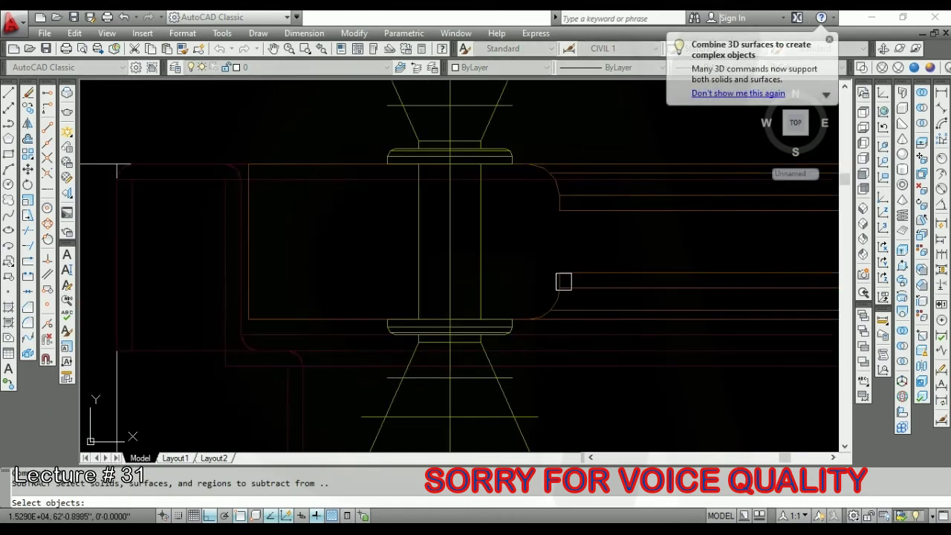
pyautogui.click(479, 274)
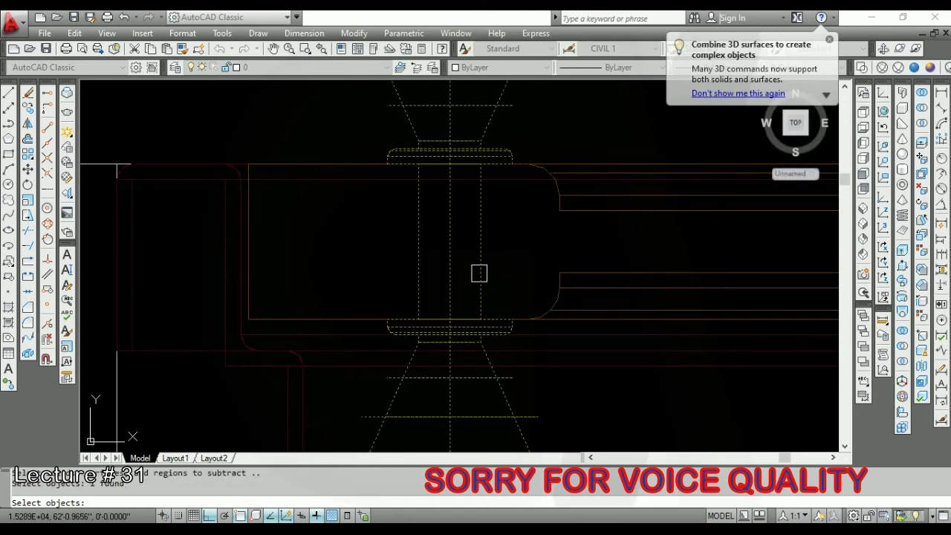
pyautogui.press('Return')
pyautogui.scroll(4, 446, 312)
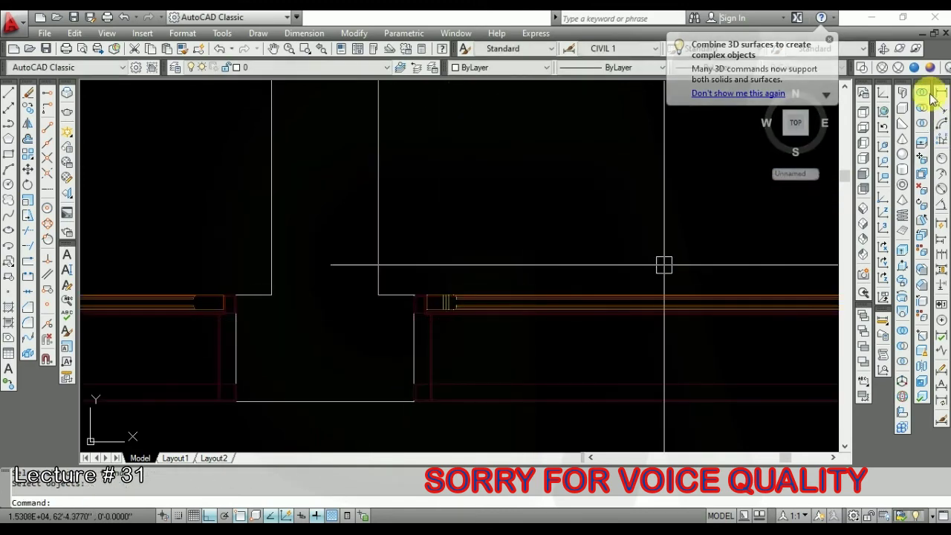
pyautogui.click(914, 66)
pyautogui.write('3d')
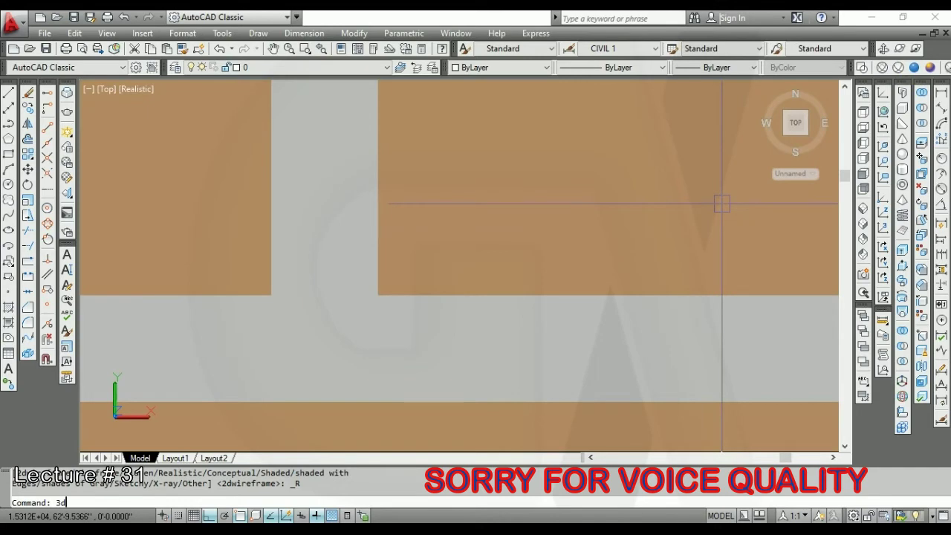
# Orbit to an oblique realistic view of the doors and knobs, then return to Top view.
pyautogui.write('o')
pyautogui.press('Return')
pyautogui.moveTo(721, 206); pyautogui.dragTo(696, 229)
pyautogui.moveTo(619, 234)
pyautogui.mouseDown()
pyautogui.moveTo(498, 244)
pyautogui.moveTo(478, 223)
pyautogui.moveTo(382, 206)
pyautogui.moveTo(463, 435)
pyautogui.moveTo(414, 252)
pyautogui.moveTo(395, 240)
pyautogui.moveTo(525, 295)
pyautogui.moveTo(486, 298)
pyautogui.moveTo(444, 270)
pyautogui.moveTo(448, 264)
pyautogui.moveTo(466, 264)
pyautogui.moveTo(462, 257)
pyautogui.moveTo(452, 283)
pyautogui.moveTo(463, 287)
pyautogui.moveTo(568, 302)
pyautogui.mouseUp()
pyautogui.press('Escape')
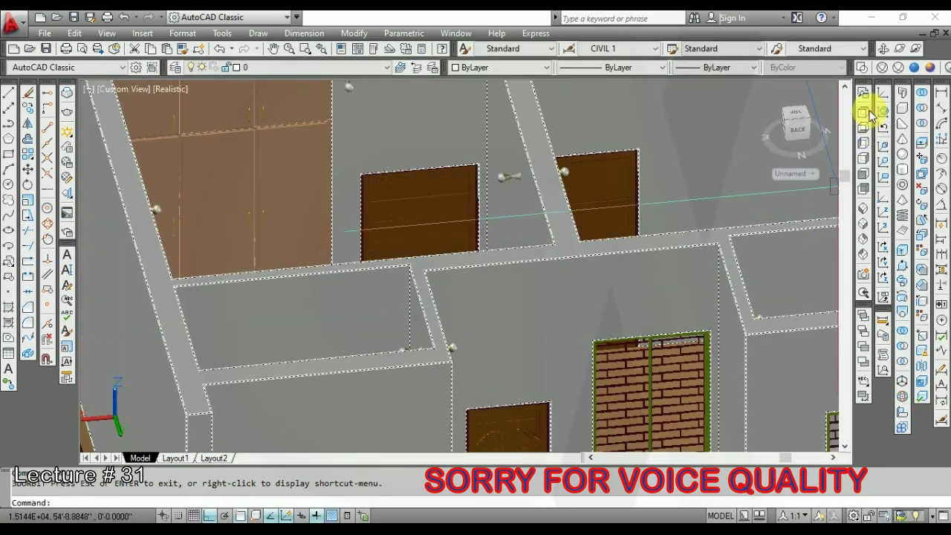
pyautogui.click(865, 68)
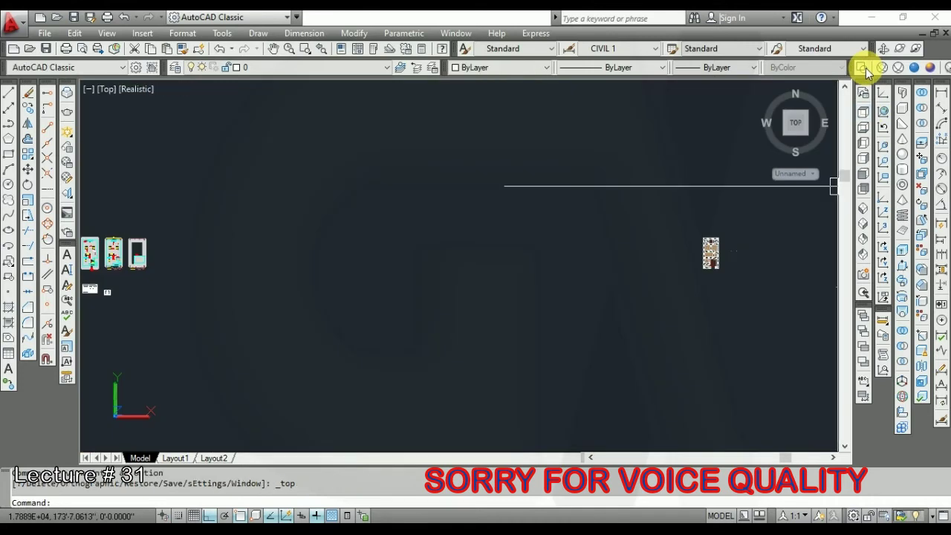
# Return to 2D Wireframe and zoom in on the door knob linework.
pyautogui.click(864, 68)
pyautogui.scroll(3, 713, 275)
pyautogui.scroll(3, 723, 295)
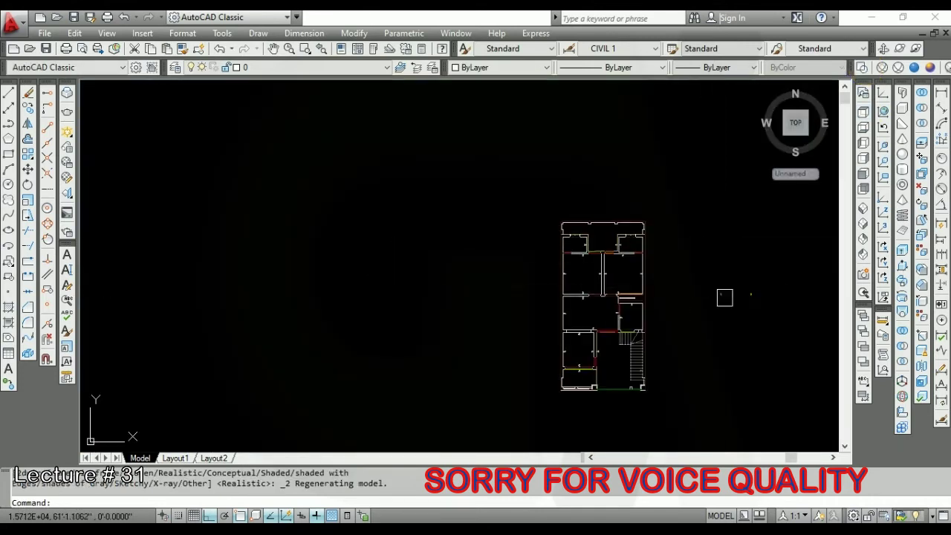
pyautogui.scroll(4, 723, 294)
pyautogui.scroll(3, 626, 347)
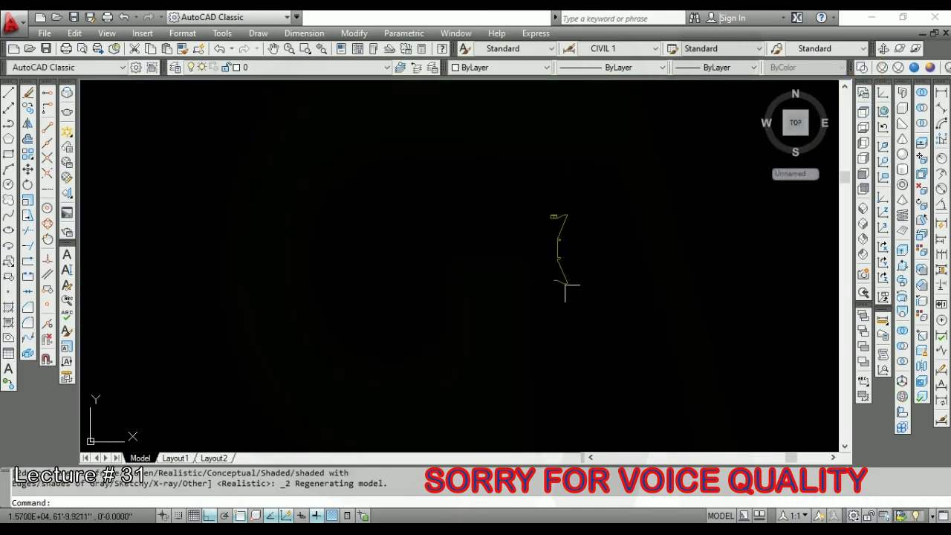
pyautogui.scroll(-3, 521, 328)
pyautogui.scroll(3, 571, 317)
pyautogui.scroll(-3, 626, 261)
pyautogui.scroll(4, 590, 278)
pyautogui.scroll(3, 599, 291)
pyautogui.scroll(-3, 599, 291)
pyautogui.scroll(-3, 671, 291)
# Window-select and delete the 26 stray objects near the knob.
pyautogui.click(524, 243)
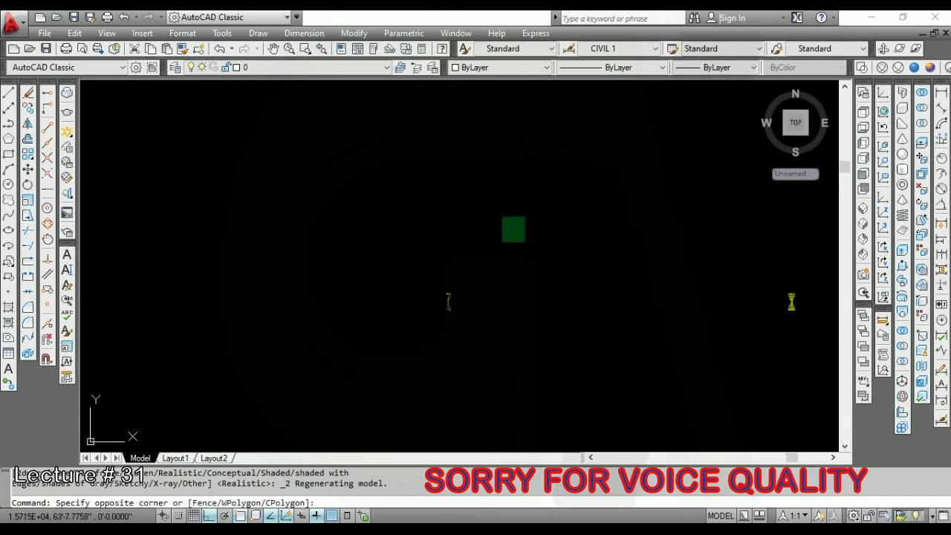
pyautogui.scroll(-2, 433, 325)
pyautogui.click(495, 323)
pyautogui.press('Delete')
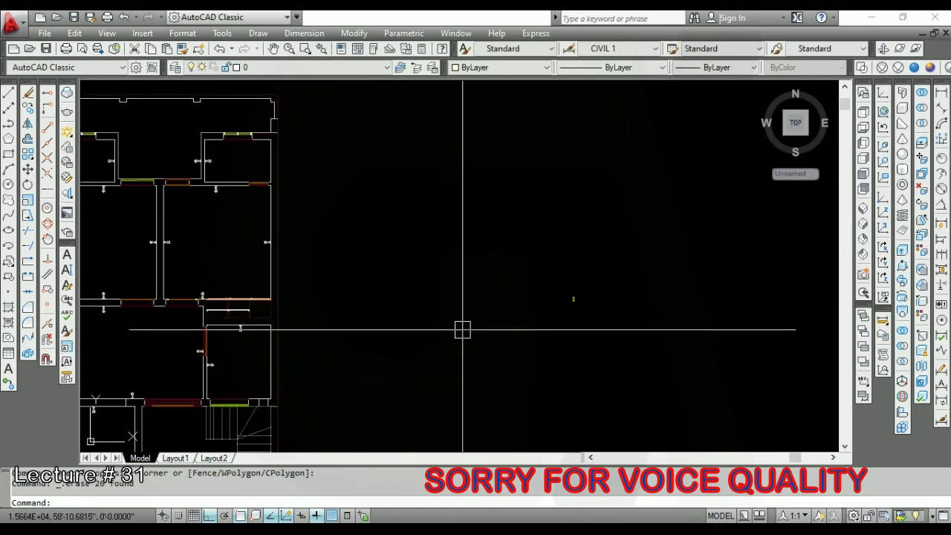
# Start and cancel a linear dimension, then window-select the whole door knob.
pyautogui.click(941, 90)
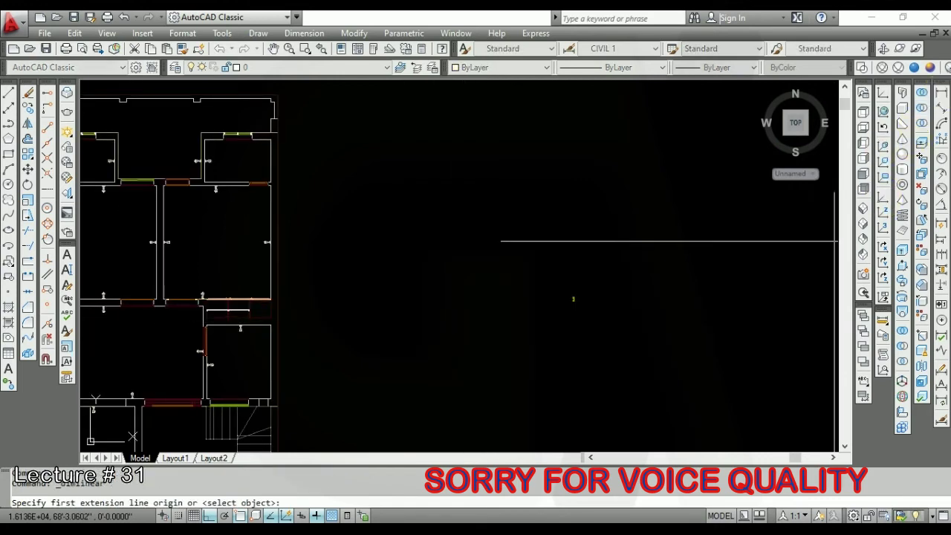
pyautogui.scroll(3, 573, 298)
pyautogui.scroll(2, 572, 282)
pyautogui.scroll(2, 562, 288)
pyautogui.scroll(3, 557, 289)
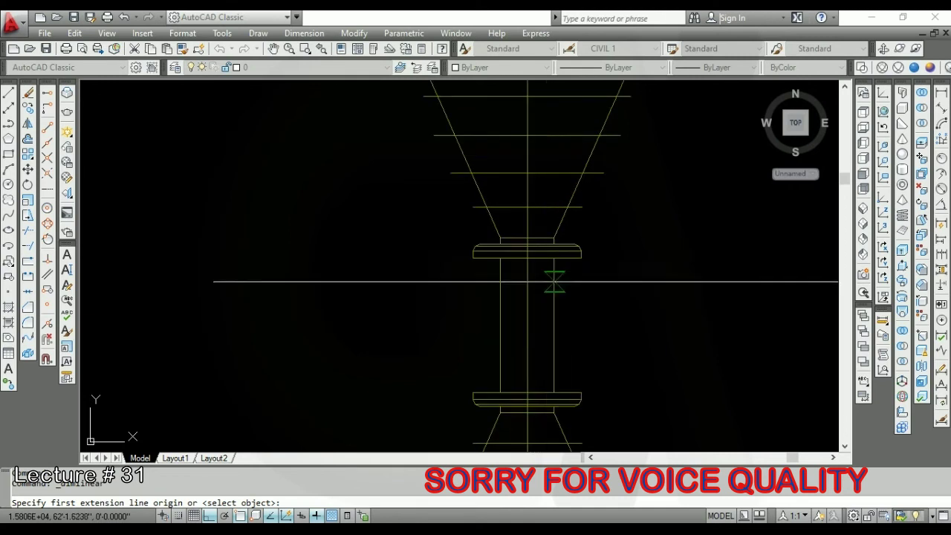
pyautogui.scroll(2, 527, 258)
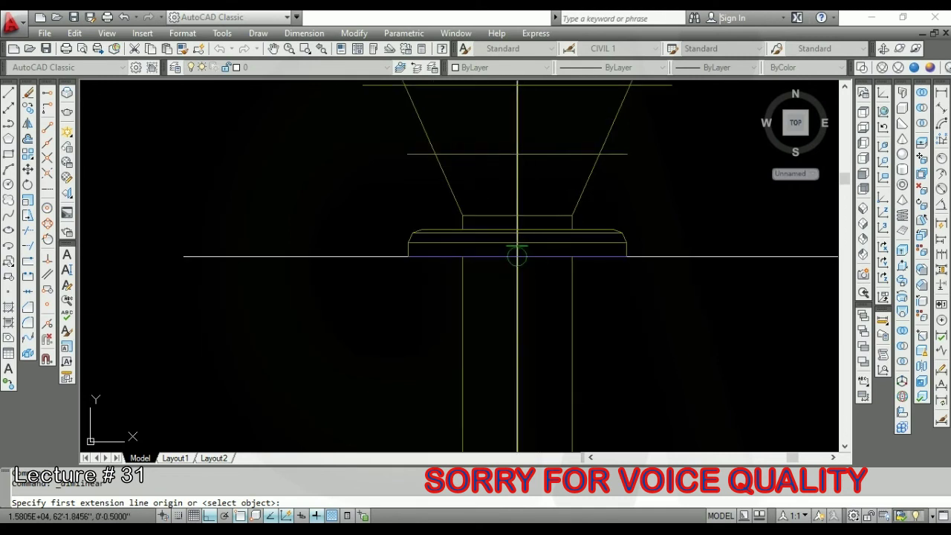
pyautogui.scroll(-5, 518, 317)
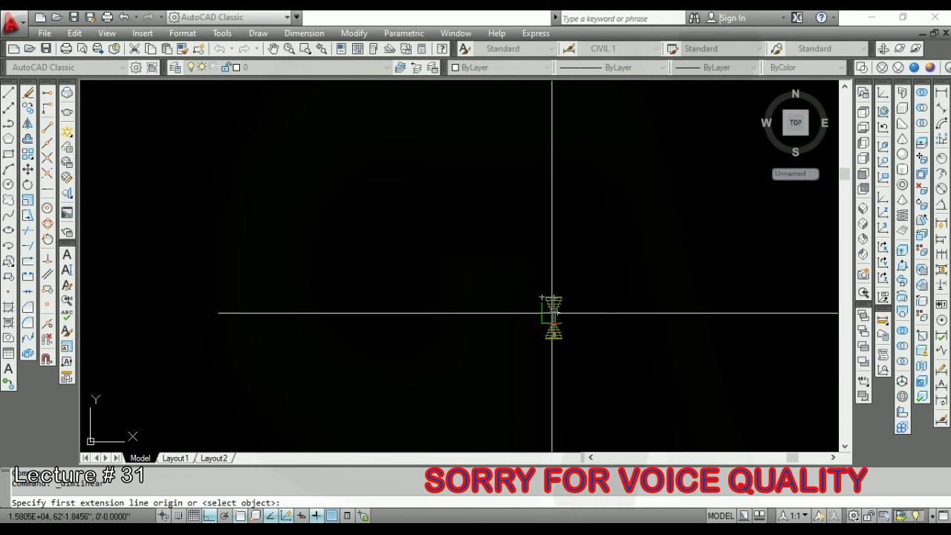
pyautogui.press('Escape')
pyautogui.click(603, 250)
pyautogui.click(535, 377)
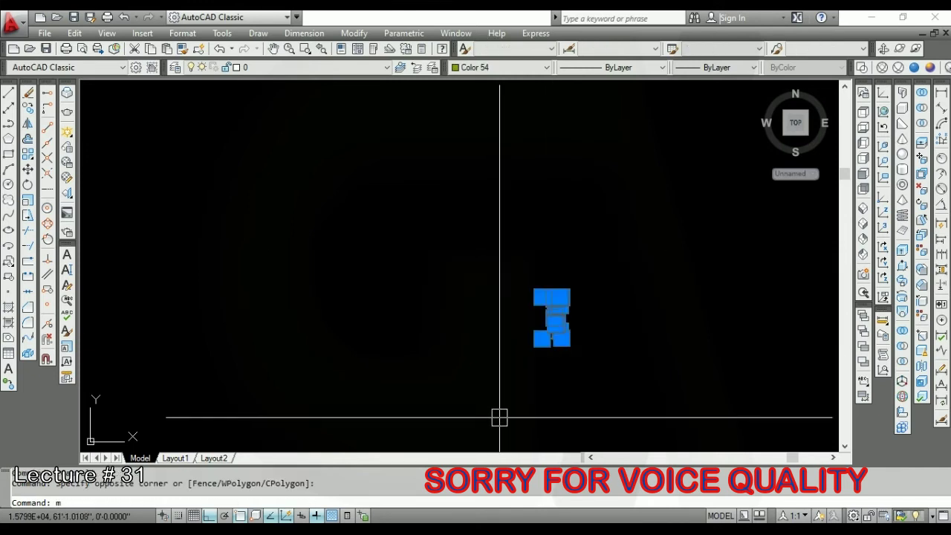
# Start moving the selected knob with M and bring the floor plan into view.
pyautogui.write('m')
pyautogui.press('Return')
pyautogui.scroll(3, 537, 350)
pyautogui.scroll(2, 558, 312)
pyautogui.scroll(5, 495, 307)
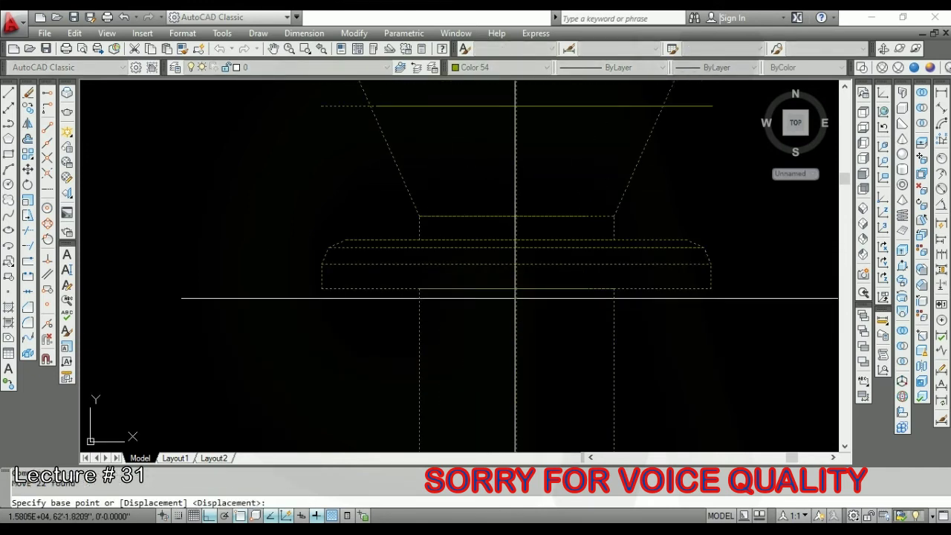
pyautogui.scroll(-4, 669, 327)
pyautogui.scroll(-3, 713, 320)
pyautogui.scroll(-2, 722, 315)
pyautogui.moveTo(391, 338); pyautogui.dragTo(607, 338, button='middle')
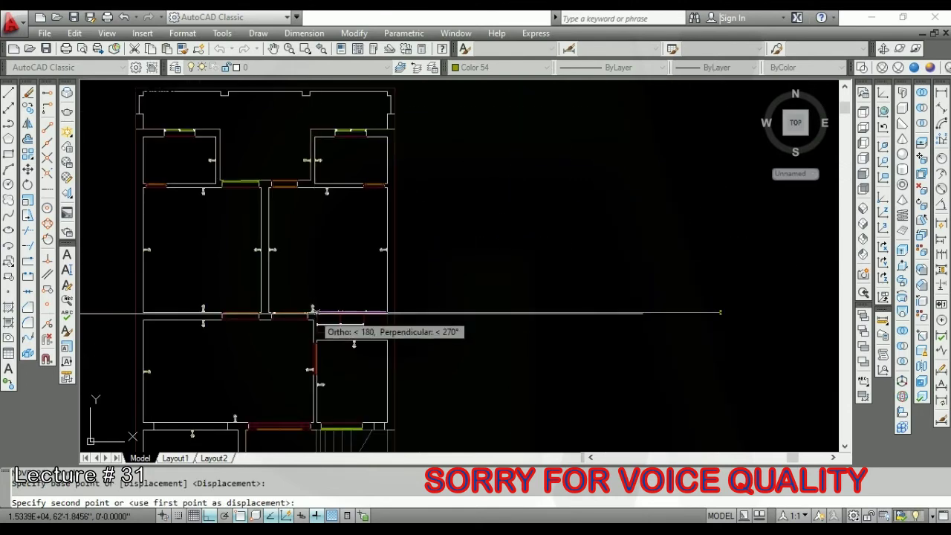
pyautogui.scroll(2, 315, 319)
pyautogui.scroll(2, 365, 298)
pyautogui.scroll(3, 421, 287)
pyautogui.scroll(3, 195, 338)
pyautogui.scroll(2, 223, 371)
pyautogui.scroll(2, 297, 297)
pyautogui.write('cen')
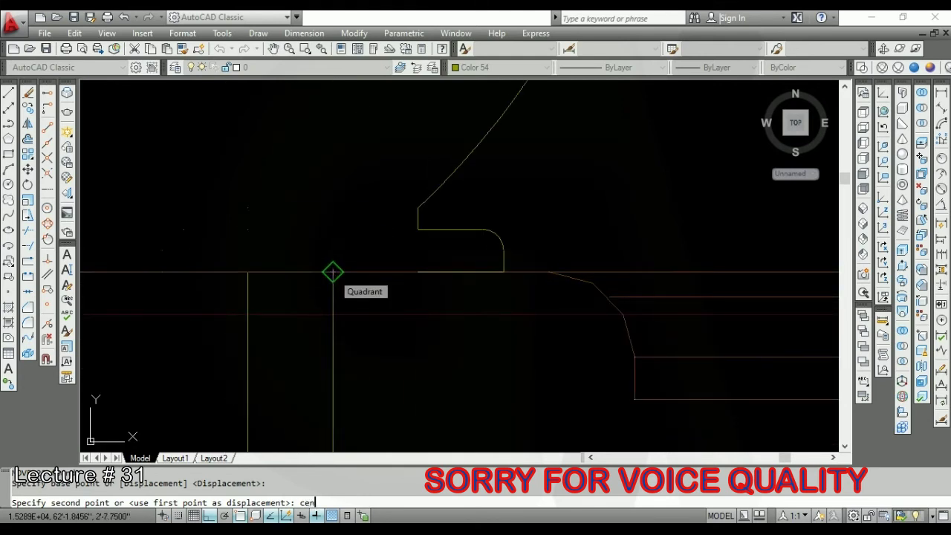
# Drop the knob on the door edge's centre point using the CEN snap.
pyautogui.press('Return')
pyautogui.click(332, 273)
pyautogui.scroll(-2, 333, 273)
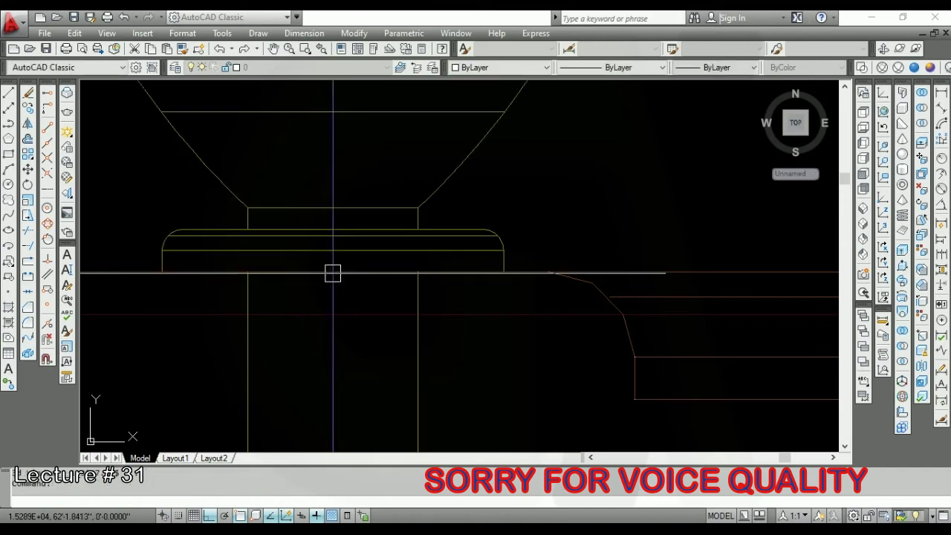
pyautogui.scroll(-2, 412, 282)
pyautogui.scroll(-2, 434, 293)
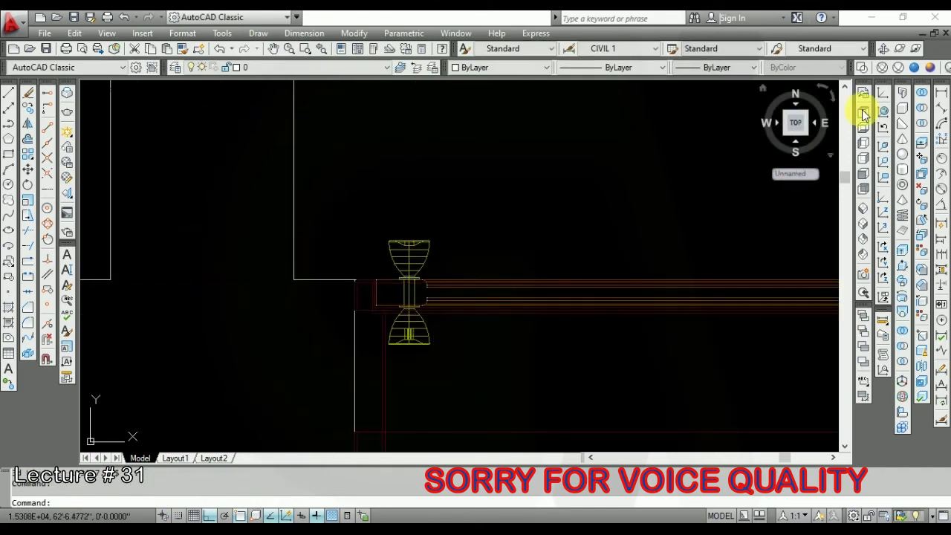
pyautogui.click(914, 69)
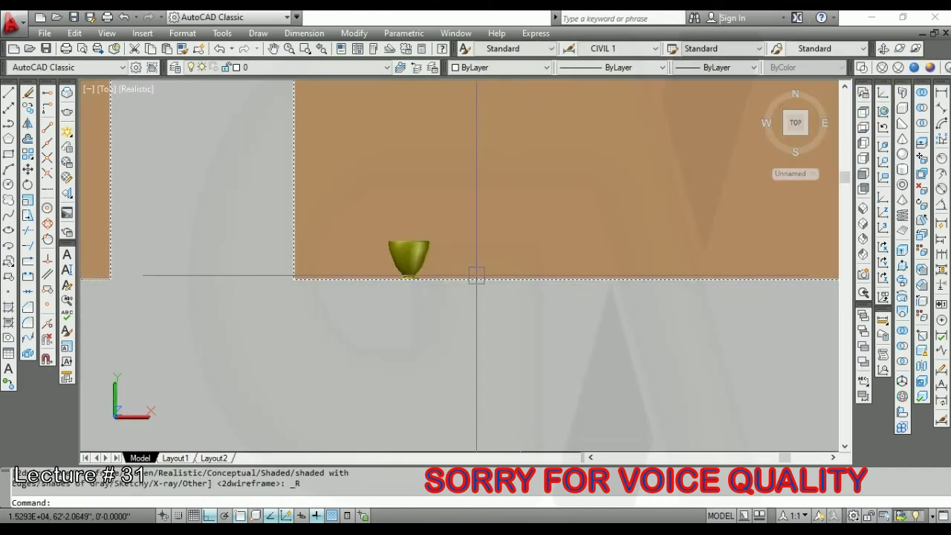
pyautogui.write('3do')
pyautogui.press('Return')
pyautogui.moveTo(476, 272)
pyautogui.mouseDown()
pyautogui.moveTo(354, 304)
pyautogui.moveTo(302, 256)
pyautogui.moveTo(260, 240)
pyautogui.moveTo(404, 316)
pyautogui.moveTo(436, 255)
pyautogui.moveTo(446, 278)
pyautogui.mouseUp()
pyautogui.press('Escape')
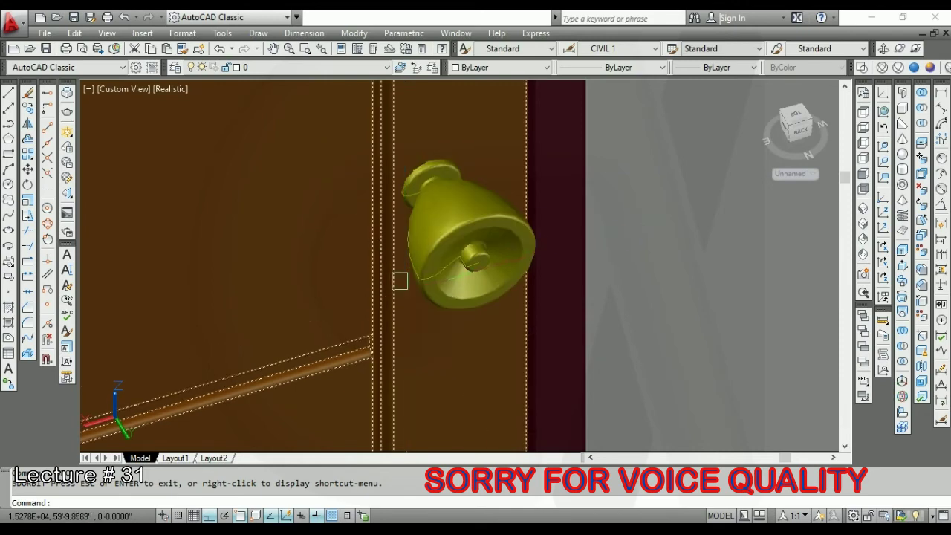
pyautogui.click(415, 284)
pyautogui.scroll(4, 424, 286)
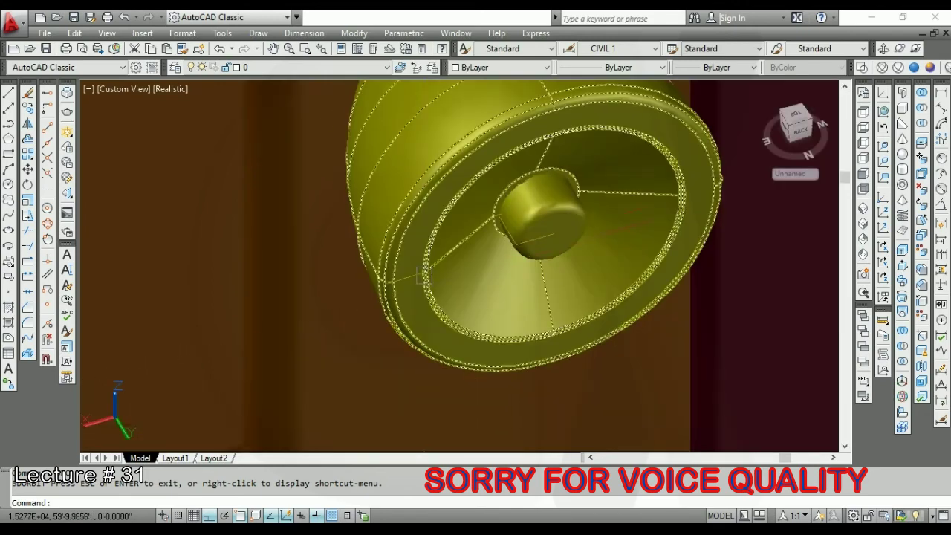
pyautogui.click(412, 299)
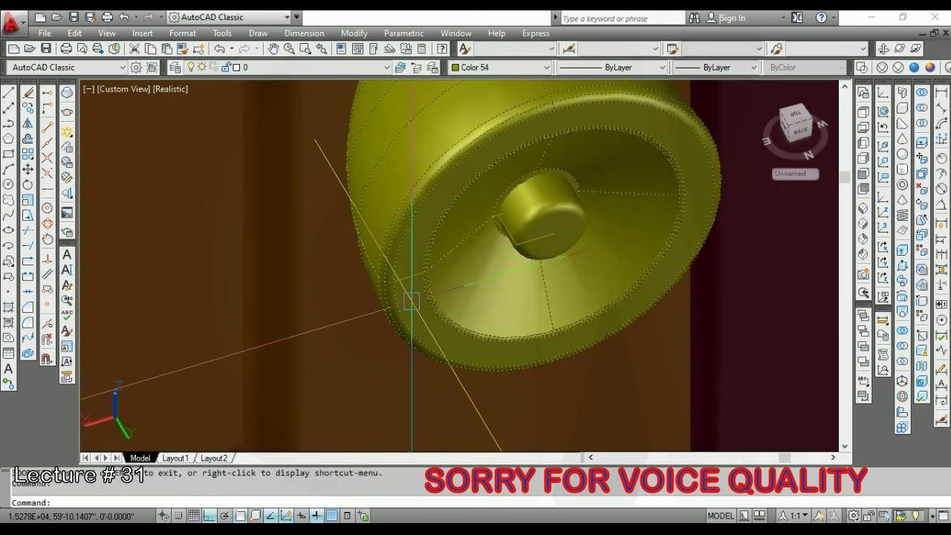
pyautogui.press('Escape')
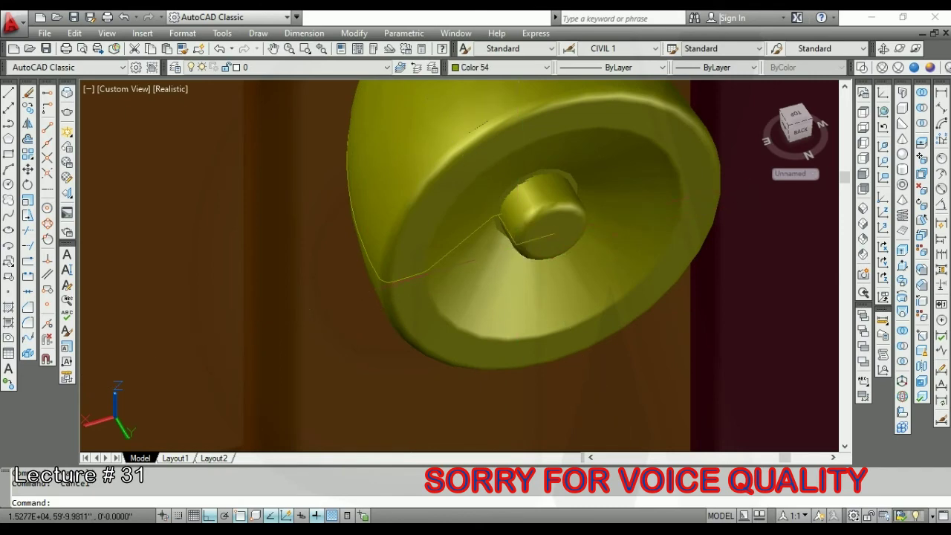
pyautogui.click(518, 248)
pyautogui.press('Delete')
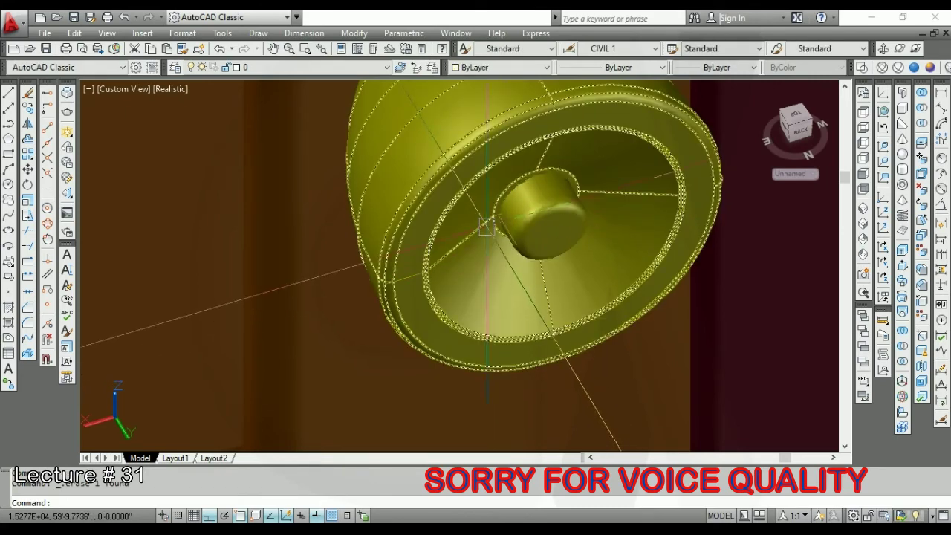
pyautogui.scroll(5, 484, 227)
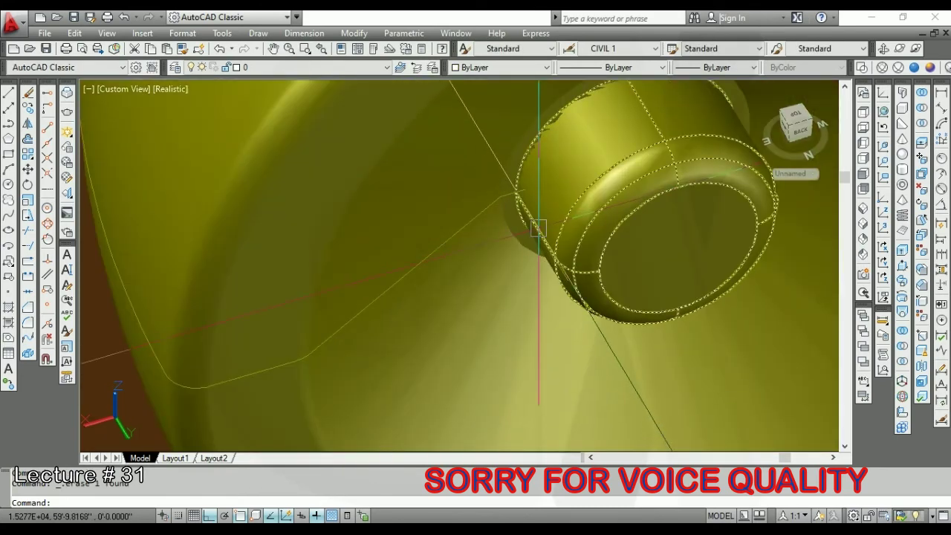
pyautogui.scroll(-3, 480, 316)
pyautogui.scroll(-3, 481, 316)
pyautogui.scroll(-3, 480, 317)
pyautogui.hotkey('ctrl', 'z')
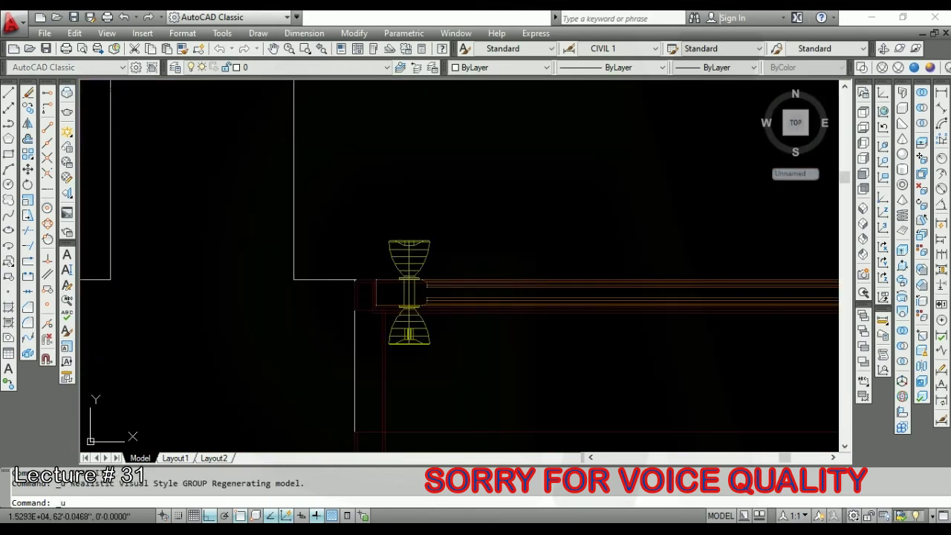
# Undo the zoom and move the door knob further to the left.
pyautogui.hotkey('ctrl', 'z')
pyautogui.hotkey('ctrl', 'z')
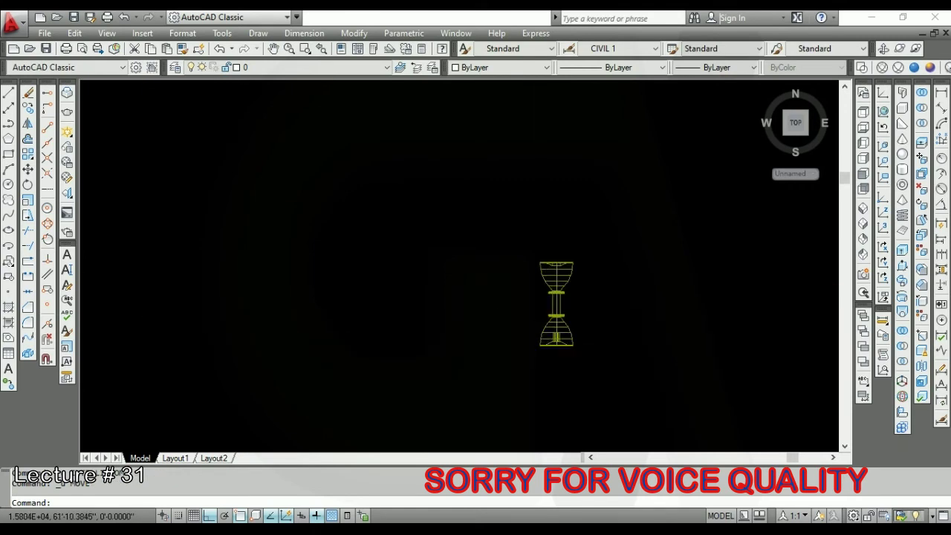
pyautogui.scroll(4, 546, 348)
pyautogui.click(505, 325)
pyautogui.scroll(-5, 491, 325)
pyautogui.scroll(5, 484, 300)
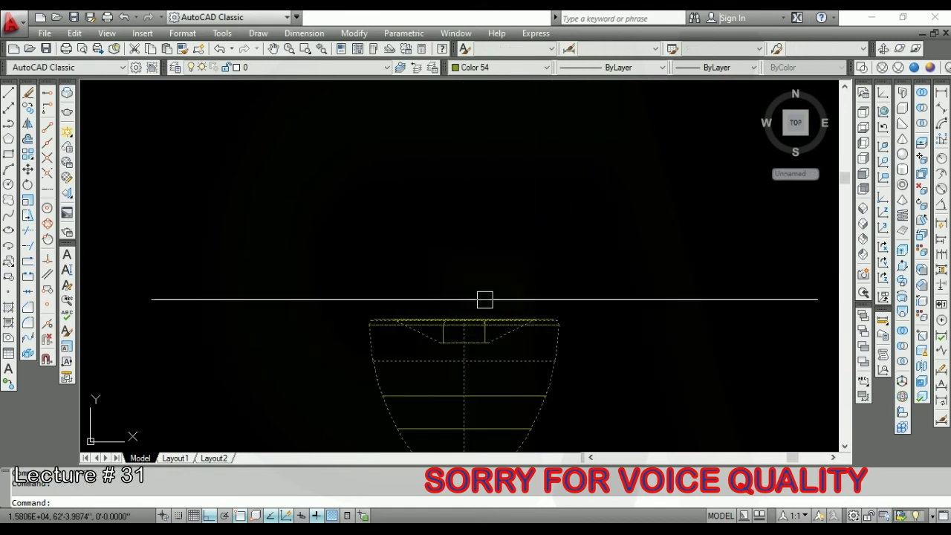
pyautogui.scroll(3, 485, 300)
pyautogui.scroll(-6, 501, 297)
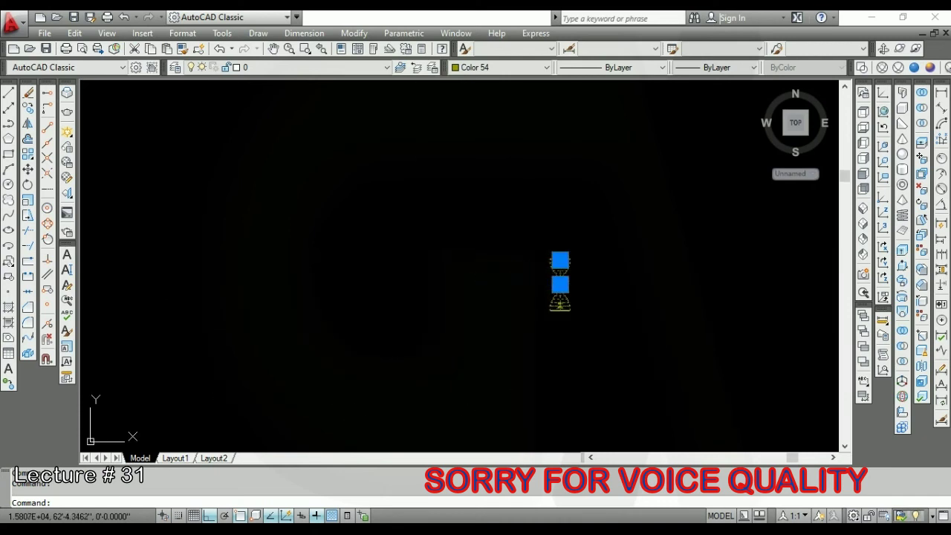
pyautogui.write('m')
pyautogui.press('Return')
pyautogui.click(617, 340)
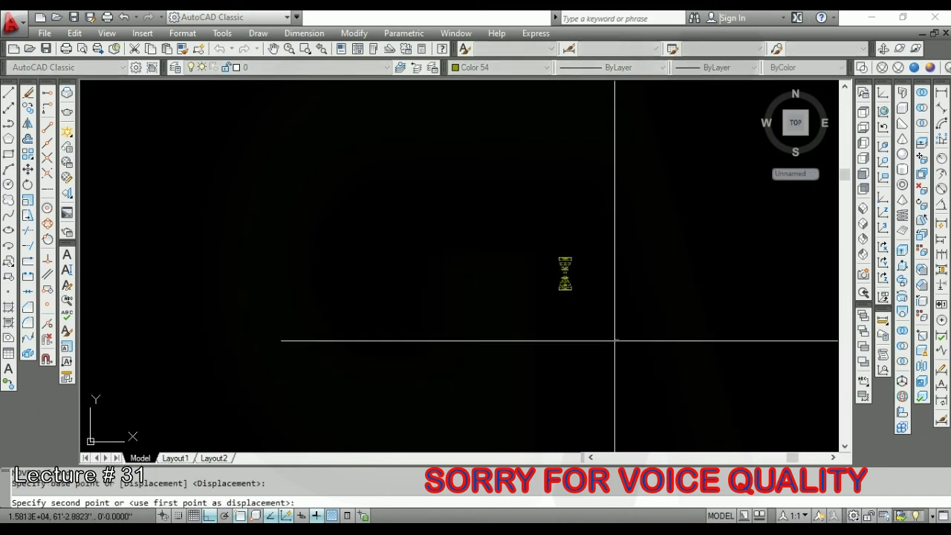
pyautogui.click(499, 349)
# Window-select and erase the stray squiggle object.
pyautogui.click(599, 221)
pyautogui.click(495, 372)
pyautogui.press('Delete')
# Cut the bell-shaped door knob and paste it back into the plan.
pyautogui.click(486, 211)
pyautogui.click(369, 353)
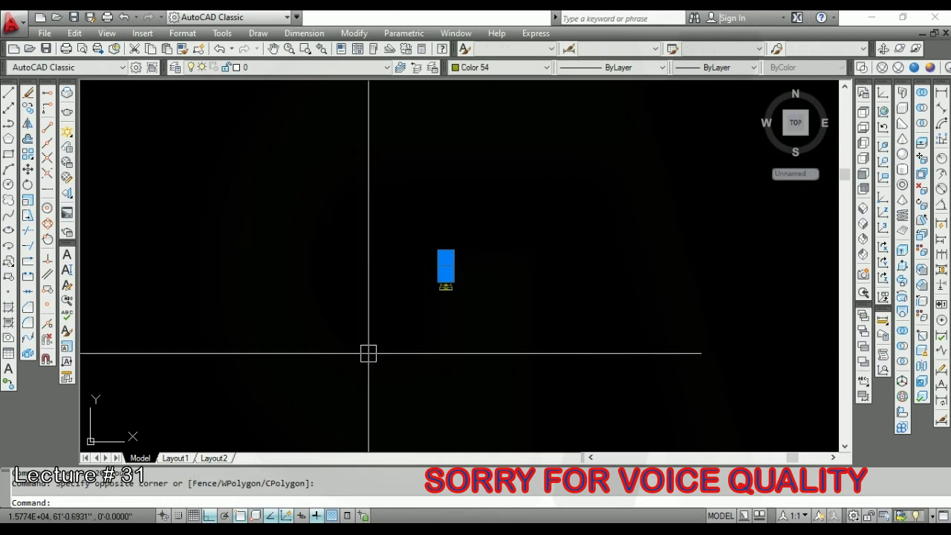
pyautogui.hotkey('ctrl', 'x')
pyautogui.hotkey('ctrl', 'v')
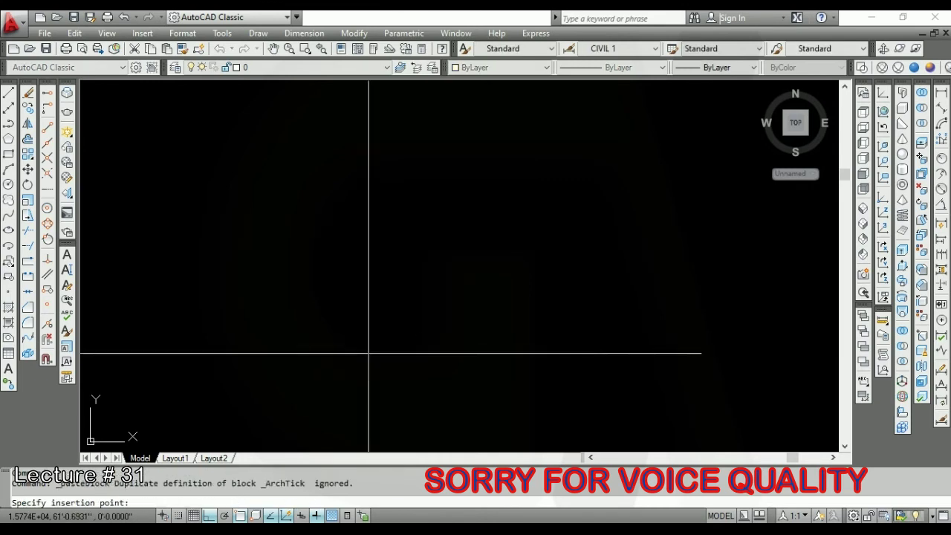
pyautogui.click(402, 312)
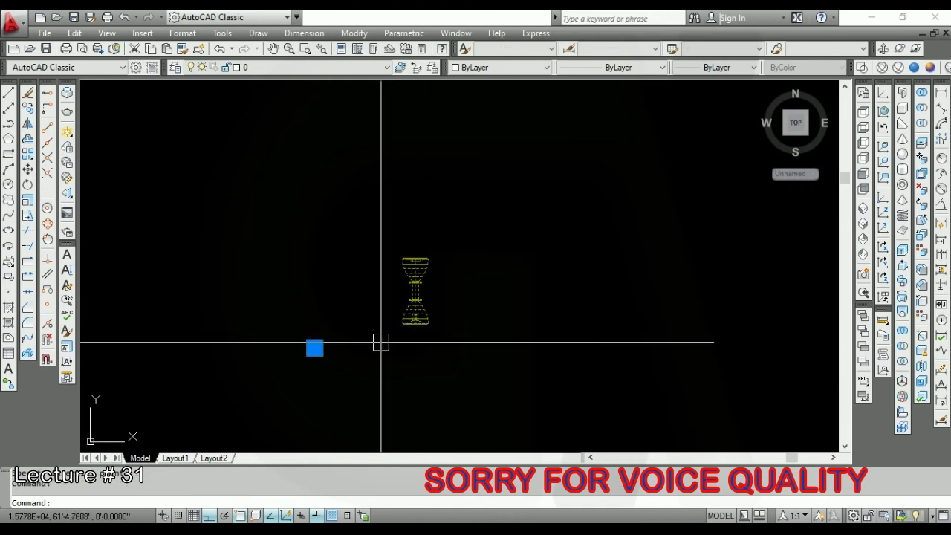
pyautogui.write('m')
# Start moving the knob with its base point snapped to its centre.
pyautogui.press('Return')
pyautogui.scroll(5, 415, 290)
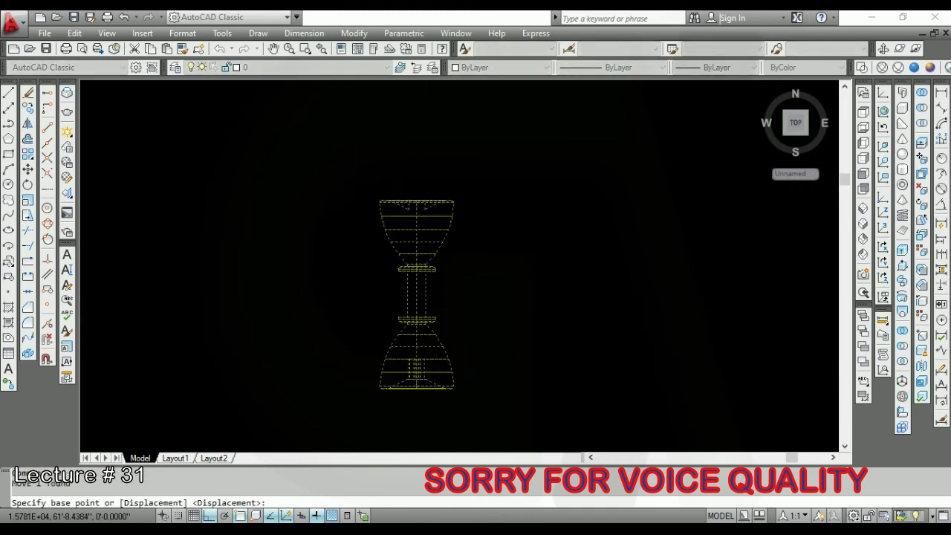
pyautogui.scroll(3, 419, 245)
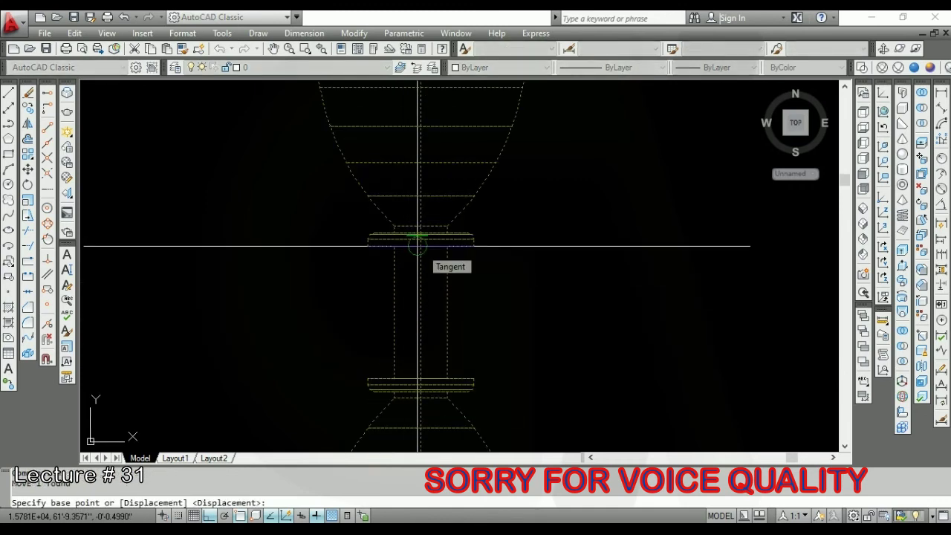
pyautogui.write('cen')
pyautogui.press('Return')
# Snap the knob onto the door edge's centre point and show Realistic shading.
pyautogui.scroll(-10, 570, 294)
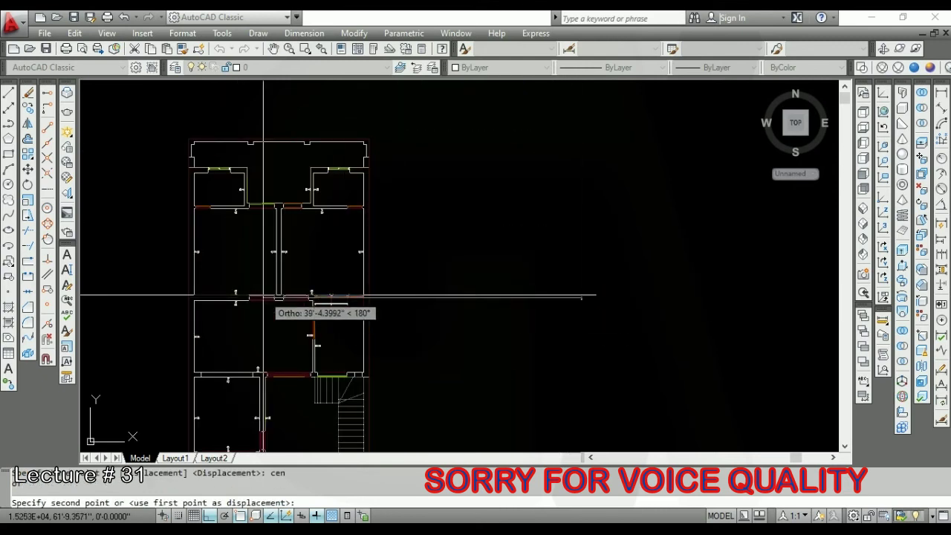
pyautogui.scroll(5, 319, 299)
pyautogui.scroll(3, 319, 299)
pyautogui.scroll(2, 356, 323)
pyautogui.scroll(3, 356, 299)
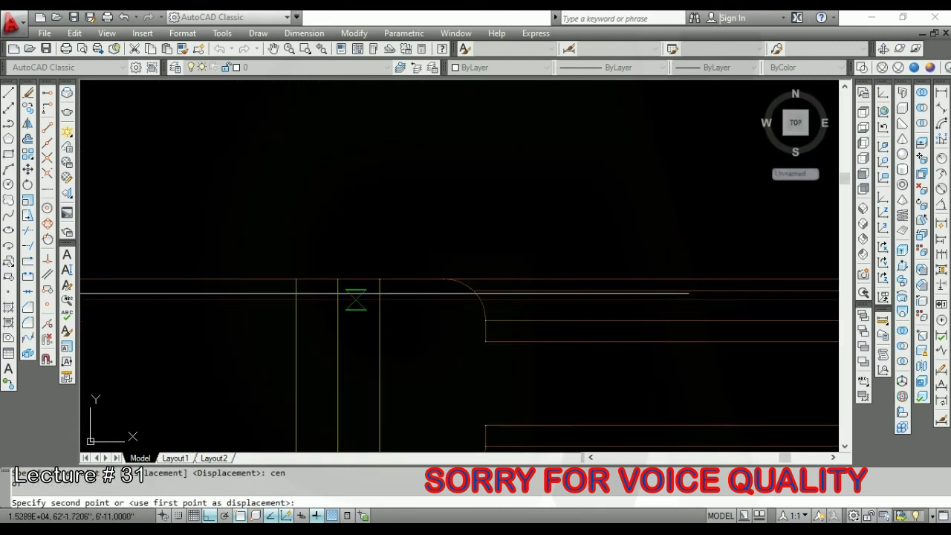
pyautogui.write('cen')
pyautogui.press('Return')
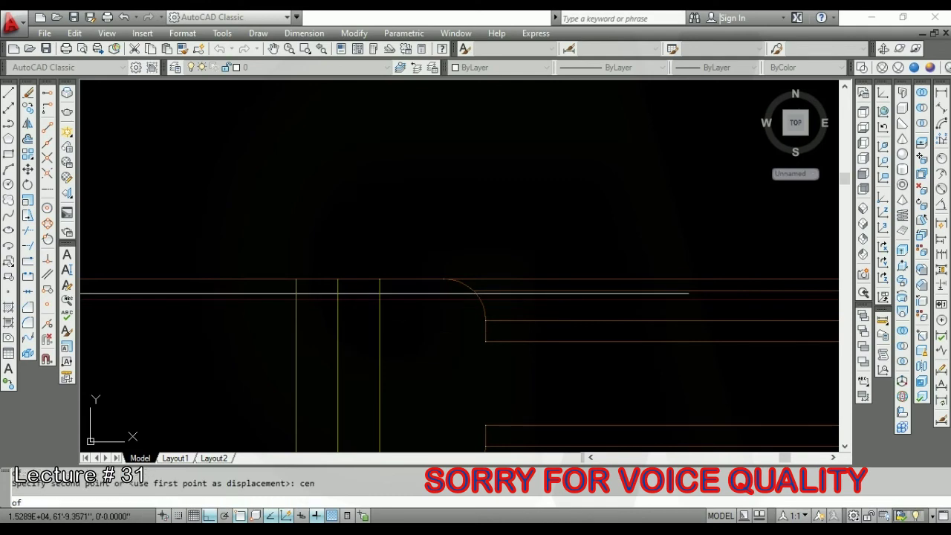
pyautogui.click(338, 279)
pyautogui.scroll(-3, 396, 314)
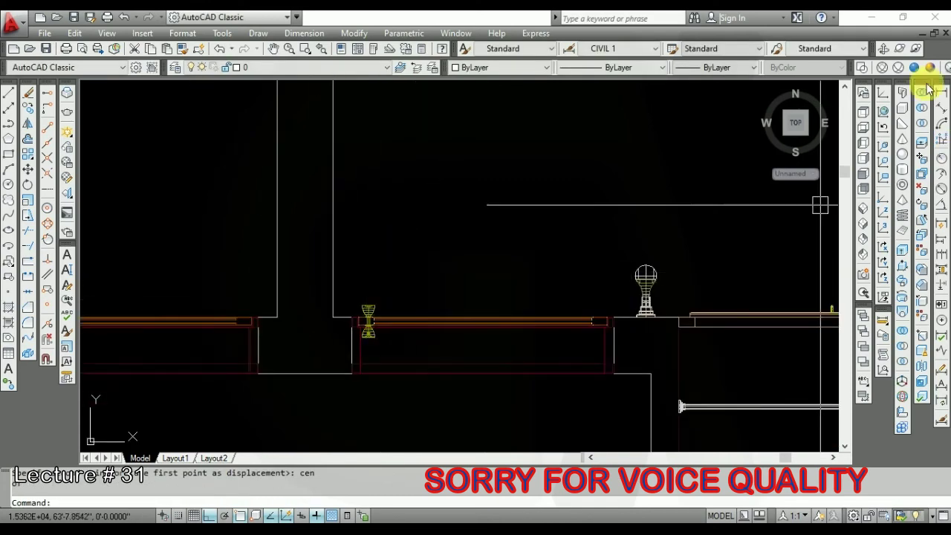
pyautogui.click(916, 67)
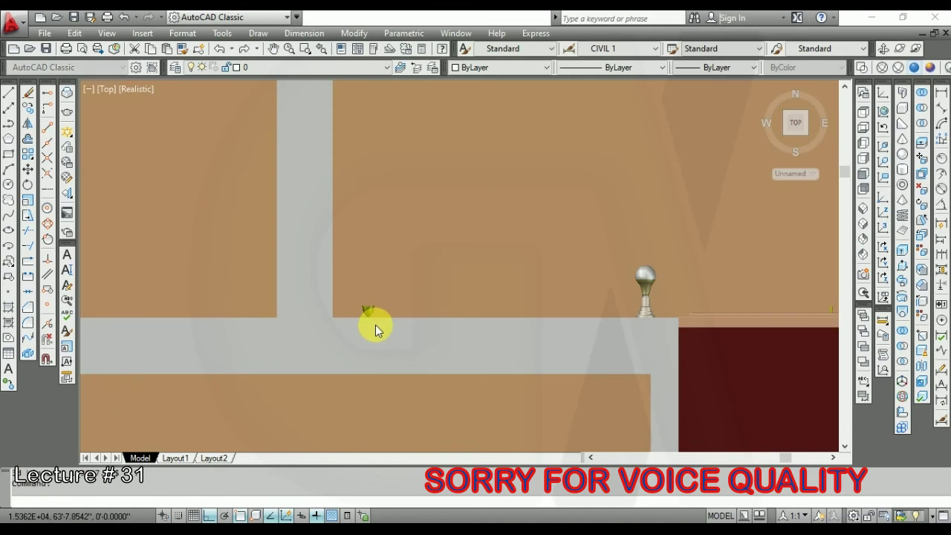
# Orbit the shaded house into a tilted 3D view and zoom in around the two doors.
pyautogui.scroll(-2, 376, 324)
pyautogui.moveTo(376, 322)
pyautogui.keyDown('shift'); pyautogui.mouseDown(button='middle')
pyautogui.moveTo(448, 370)
pyautogui.moveTo(261, 324)
pyautogui.moveTo(295, 342)
pyautogui.moveTo(461, 278)
pyautogui.moveTo(452, 422)
pyautogui.moveTo(424, 394)
pyautogui.moveTo(440, 380)
pyautogui.mouseUp(button='middle'); pyautogui.keyUp('shift')
pyautogui.scroll(4, 461, 343)
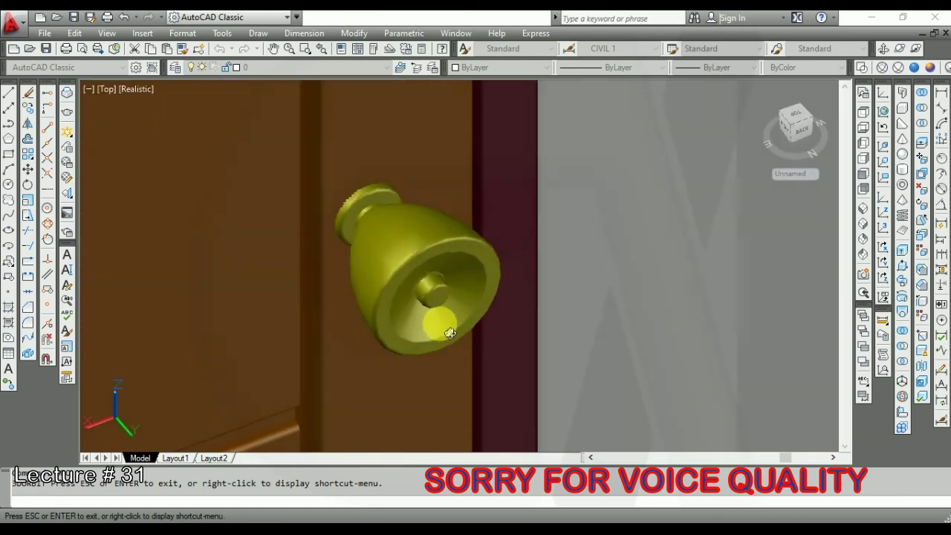
pyautogui.scroll(2, 394, 342)
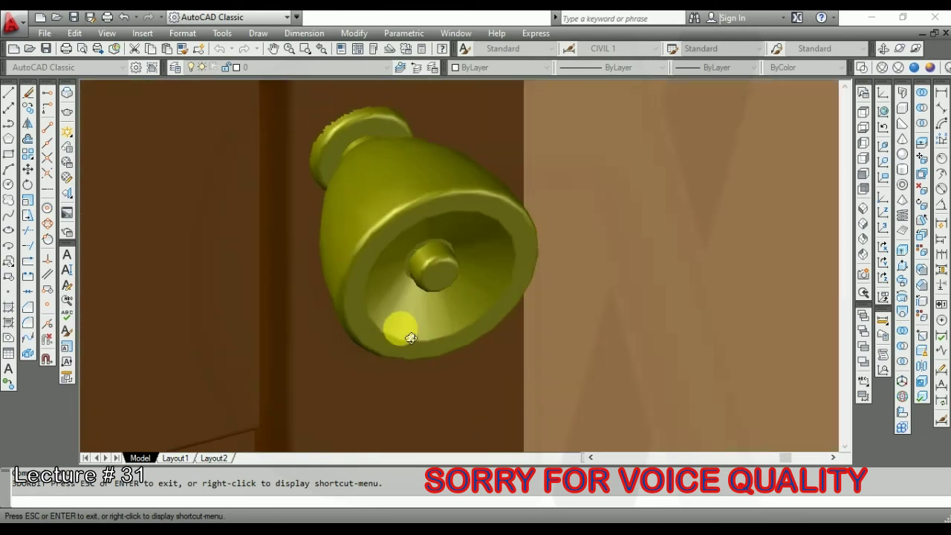
pyautogui.scroll(-4, 411, 338)
pyautogui.scroll(-2, 393, 334)
pyautogui.scroll(-3, 382, 334)
pyautogui.moveTo(368, 352)
pyautogui.mouseDown()
pyautogui.moveTo(471, 361)
pyautogui.moveTo(547, 335)
pyautogui.mouseUp()
pyautogui.scroll(3, 388, 392)
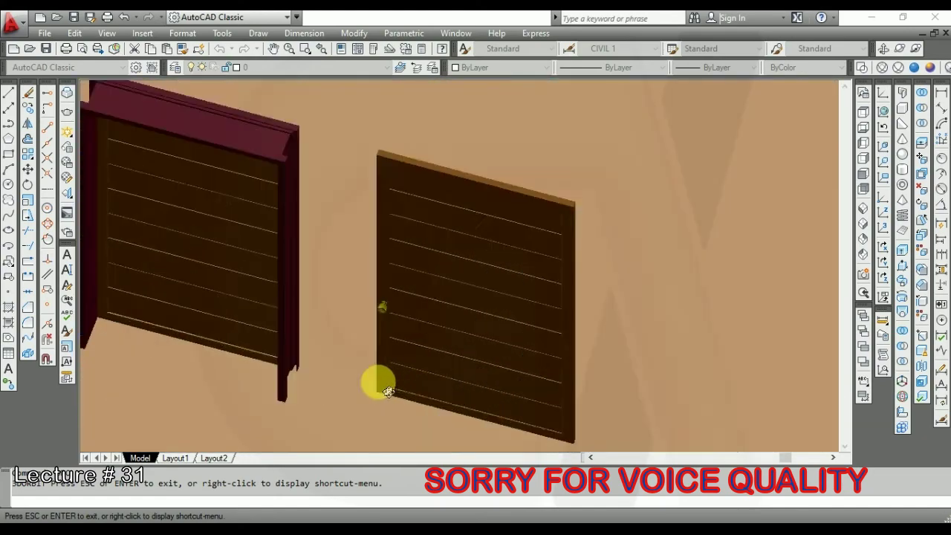
pyautogui.scroll(-3, 388, 392)
pyautogui.scroll(-2, 392, 313)
pyautogui.scroll(-2, 459, 267)
pyautogui.scroll(-2, 446, 295)
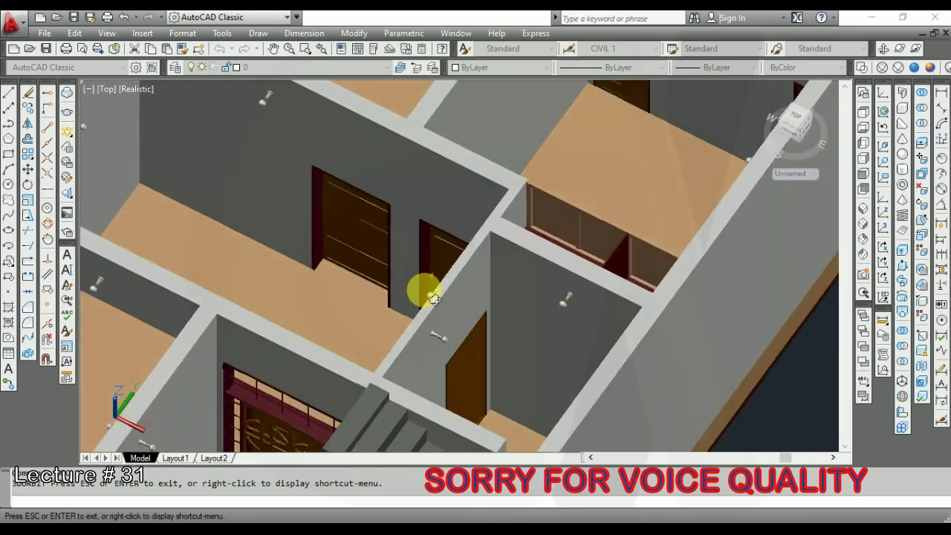
pyautogui.scroll(2, 435, 305)
pyautogui.scroll(1, 427, 283)
pyautogui.scroll(2, 436, 287)
pyautogui.scroll(3, 440, 293)
pyautogui.scroll(-3, 428, 306)
pyautogui.scroll(-3, 409, 310)
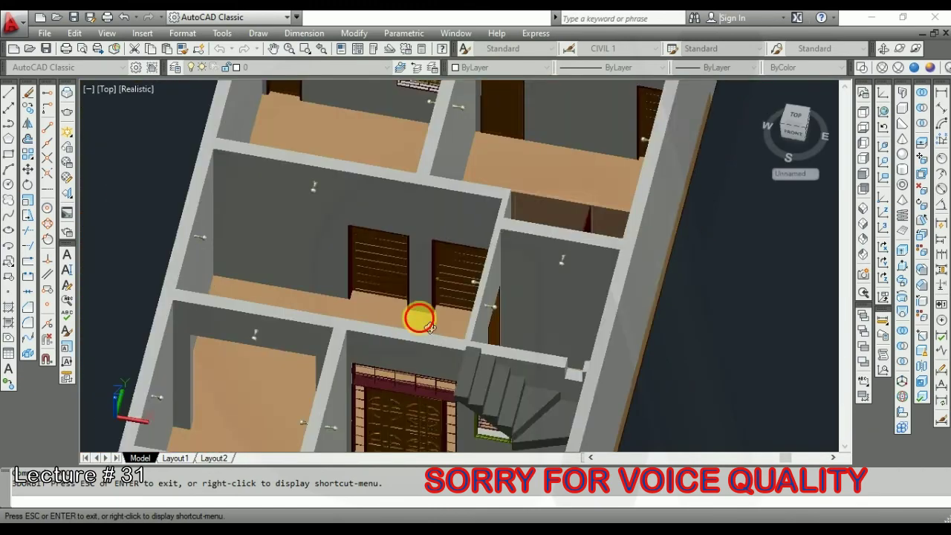
# Rotate and pull the view back for an overview of the rooms and stairs.
pyautogui.moveTo(420, 318)
pyautogui.mouseDown()
pyautogui.moveTo(323, 357)
pyautogui.moveTo(264, 348)
pyautogui.mouseUp()
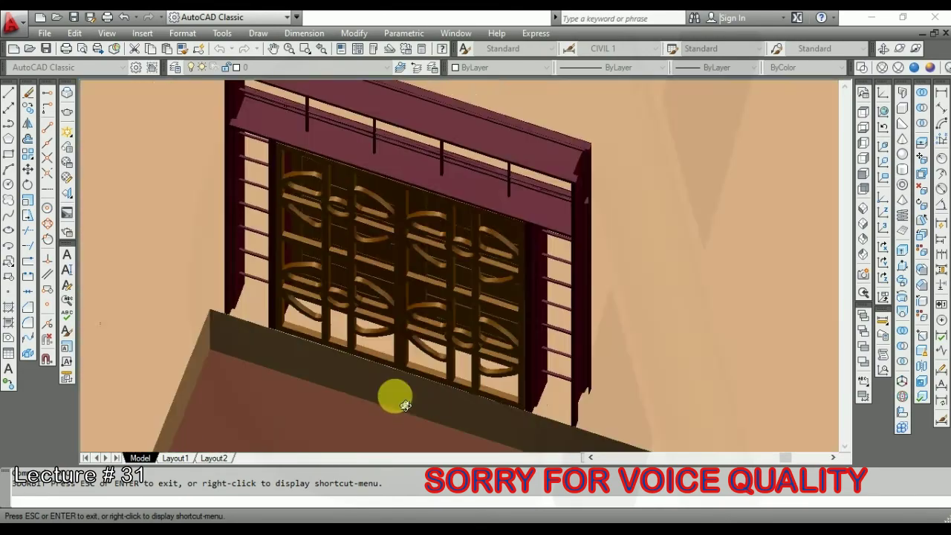
pyautogui.scroll(-3, 405, 405)
pyautogui.scroll(-2, 394, 333)
pyautogui.moveTo(394, 334); pyautogui.dragTo(386, 306)
pyautogui.scroll(-1, 386, 306)
pyautogui.scroll(3, 438, 315)
pyautogui.scroll(2, 409, 333)
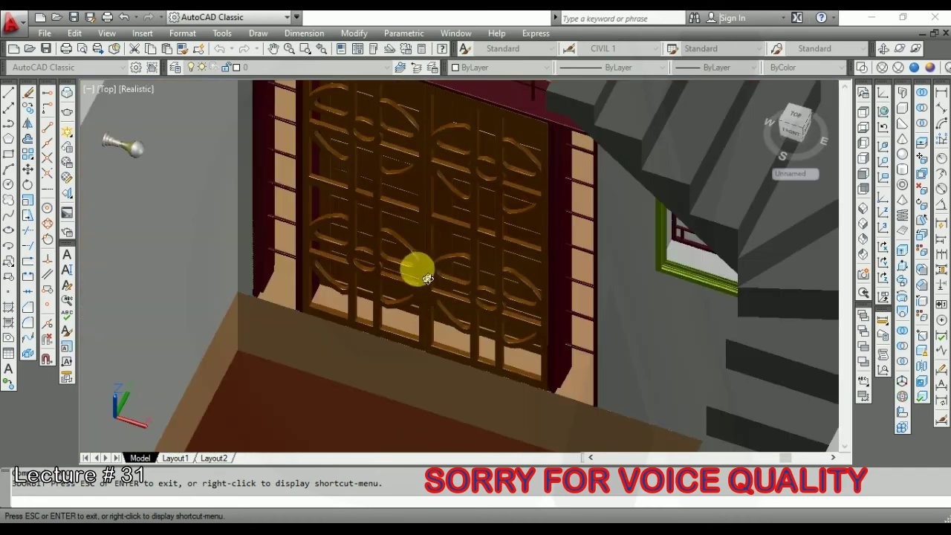
pyautogui.scroll(2, 431, 353)
pyautogui.scroll(-4, 428, 335)
pyautogui.moveTo(441, 307)
pyautogui.mouseDown()
pyautogui.moveTo(436, 270)
pyautogui.moveTo(339, 312)
pyautogui.moveTo(278, 302)
pyautogui.moveTo(554, 247)
pyautogui.mouseUp()
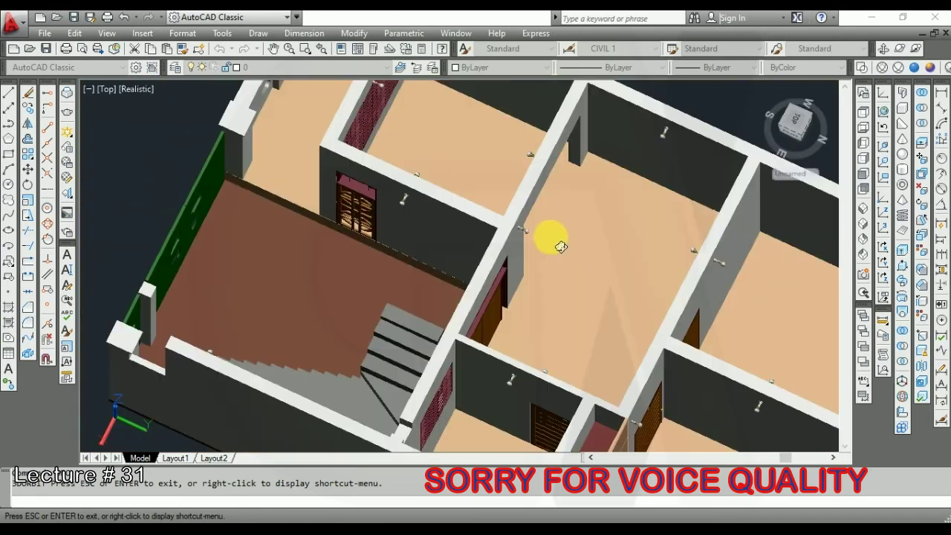
pyautogui.scroll(3, 454, 342)
pyautogui.scroll(-3, 478, 323)
pyautogui.scroll(1, 420, 307)
pyautogui.scroll(2, 534, 268)
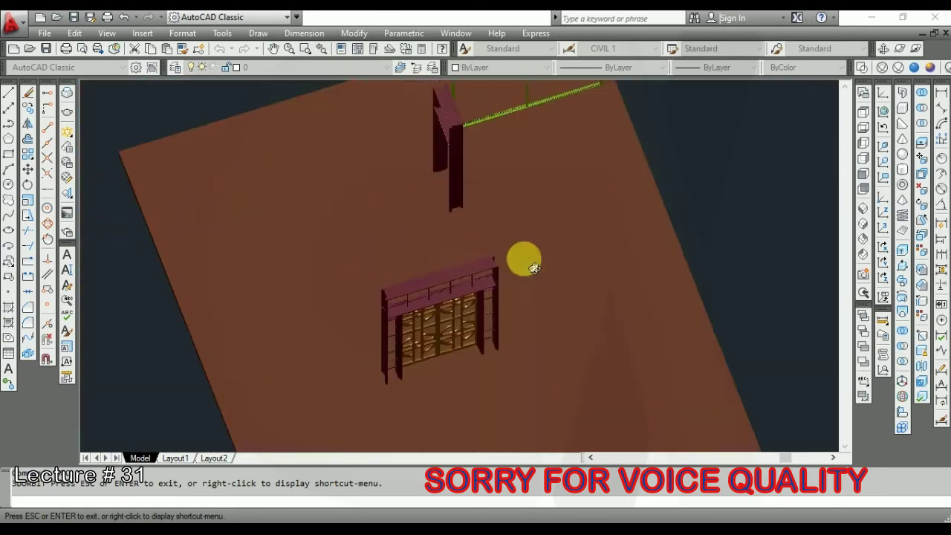
pyautogui.scroll(-3, 533, 268)
pyautogui.scroll(2, 452, 319)
pyautogui.scroll(2, 446, 304)
pyautogui.scroll(2, 439, 250)
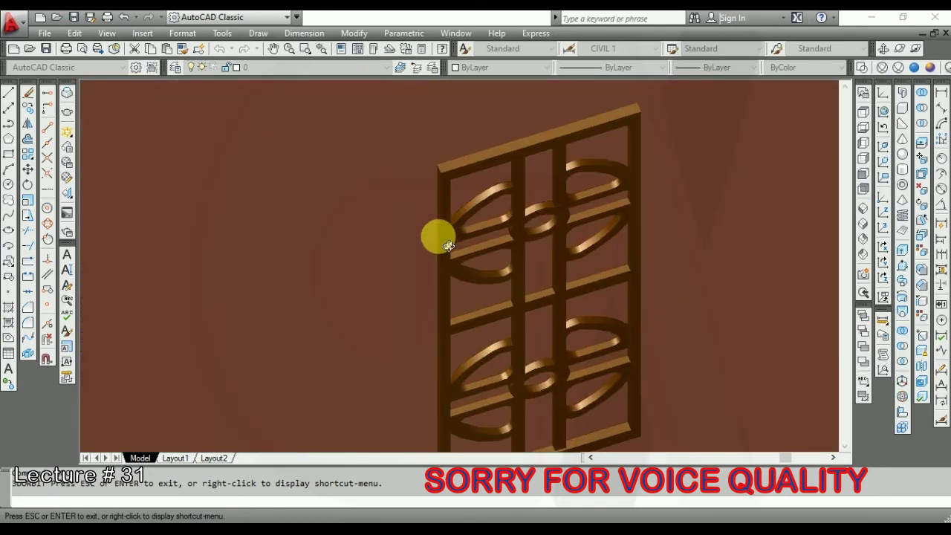
pyautogui.scroll(3, 448, 246)
# Orbit toward the inner door and railing, then zoom in on the yellow knob on the wooden door.
pyautogui.moveTo(437, 233)
pyautogui.mouseDown()
pyautogui.moveTo(414, 223)
pyautogui.moveTo(427, 225)
pyautogui.moveTo(365, 249)
pyautogui.moveTo(452, 304)
pyautogui.moveTo(578, 282)
pyautogui.moveTo(439, 276)
pyautogui.moveTo(440, 246)
pyautogui.moveTo(454, 258)
pyautogui.mouseUp()
pyautogui.scroll(1, 429, 236)
pyautogui.scroll(-3, 429, 235)
pyautogui.scroll(-2, 414, 290)
pyautogui.scroll(2, 456, 282)
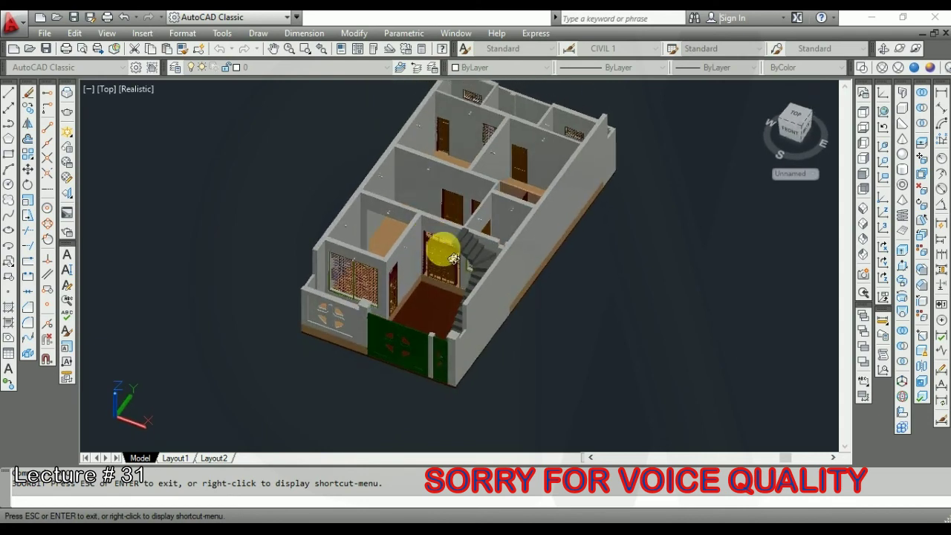
pyautogui.moveTo(432, 245); pyautogui.dragTo(453, 238)
pyautogui.scroll(2, 453, 238)
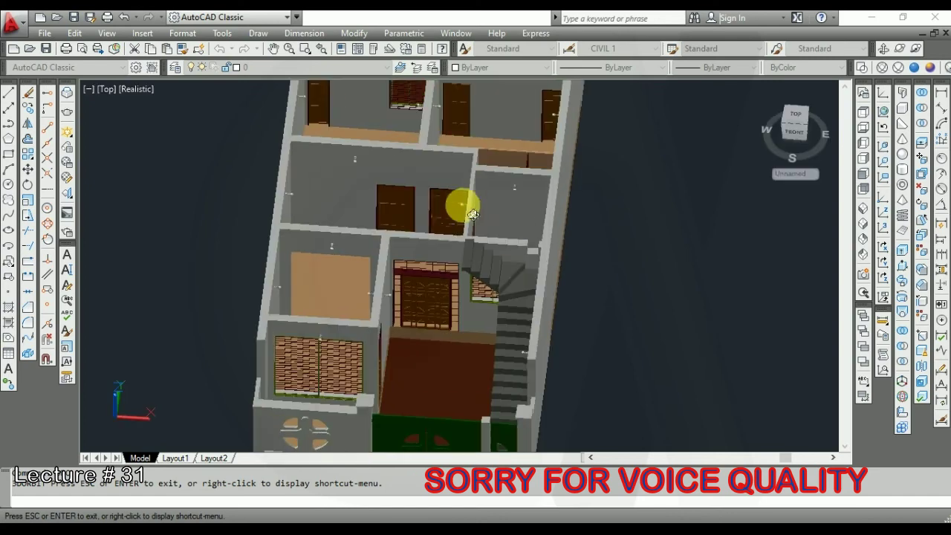
pyautogui.scroll(2, 463, 204)
pyautogui.scroll(2, 439, 210)
pyautogui.scroll(2, 436, 245)
pyautogui.scroll(2, 426, 230)
pyautogui.scroll(2, 439, 212)
pyautogui.scroll(2, 476, 205)
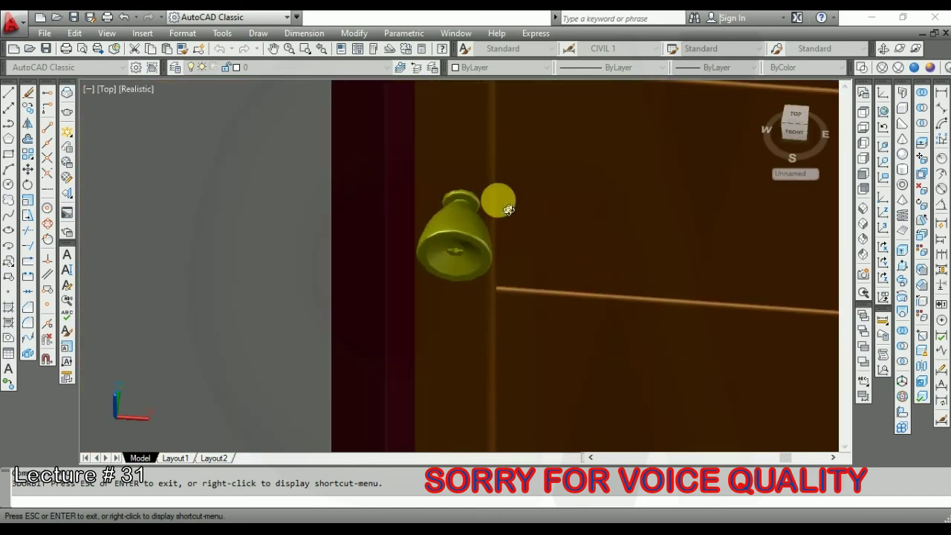